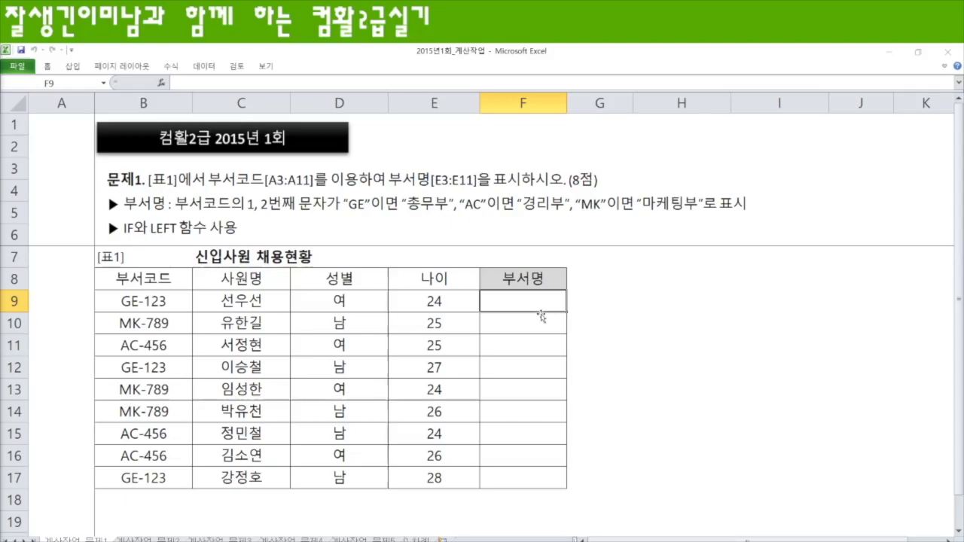
Step: Enter the note "left, right, mid" in cell H9 and "문자열" in cell I9
{"action": "left_click", "coordinate": [654, 294]}
{"action": "type", "text": "left,"}
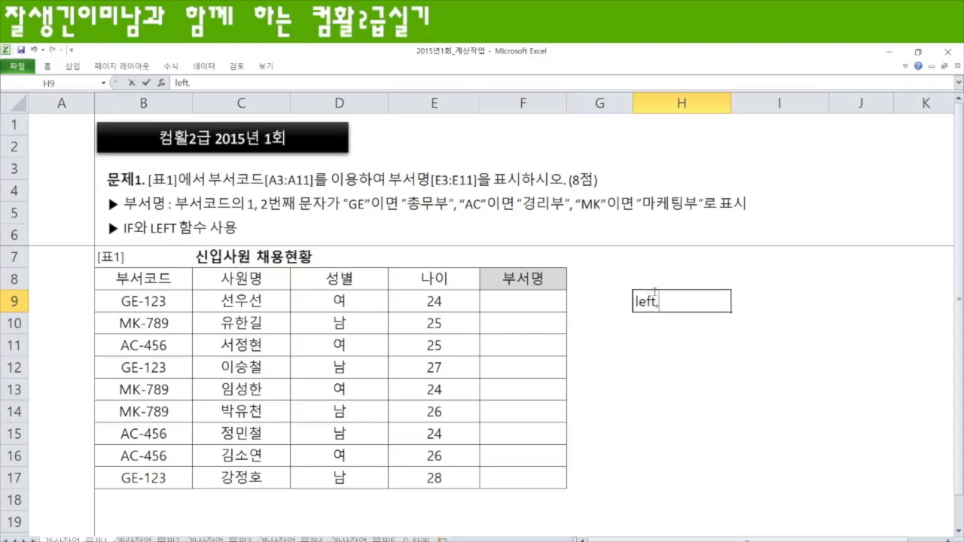
{"action": "type", "text": " right, mid"}
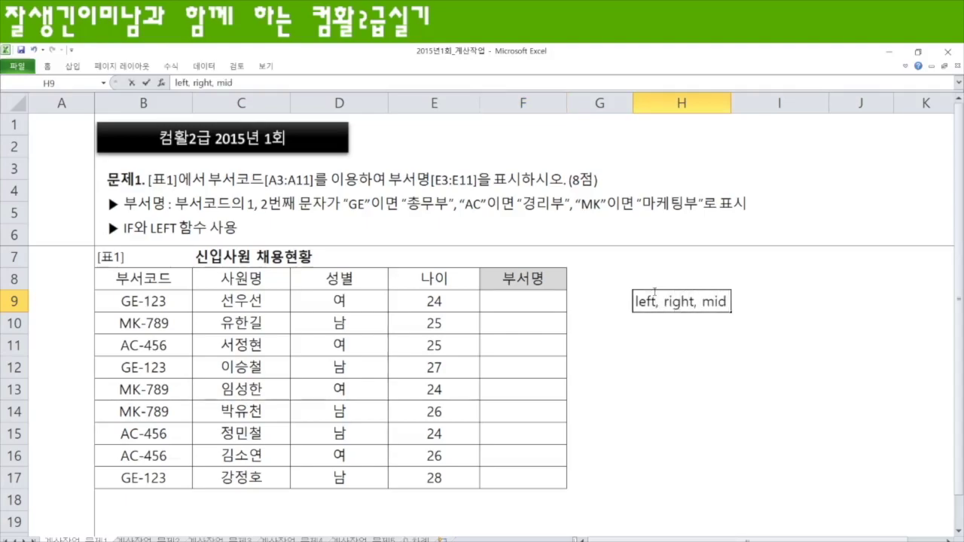
{"action": "key", "text": "Tab"}
{"action": "type", "text": "문자열"}
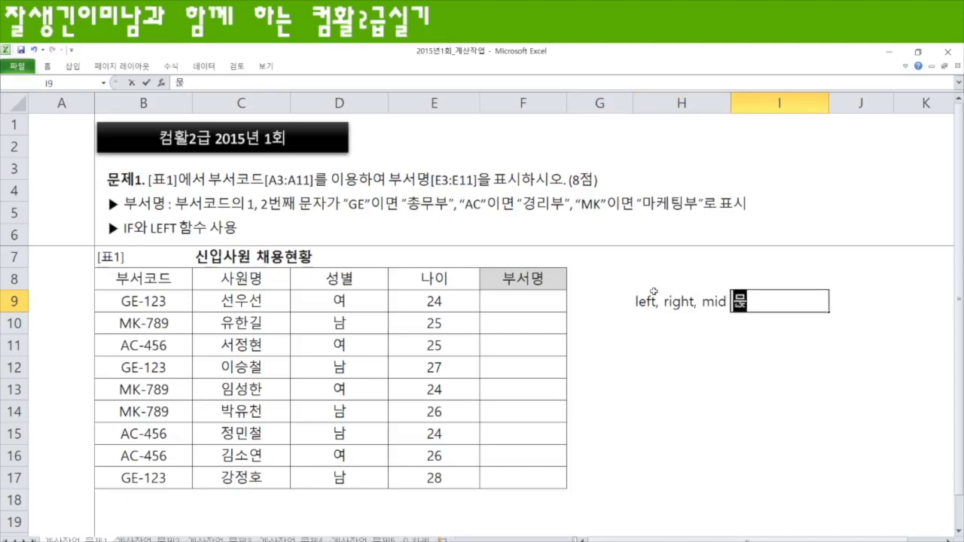
{"action": "key", "text": "Return"}
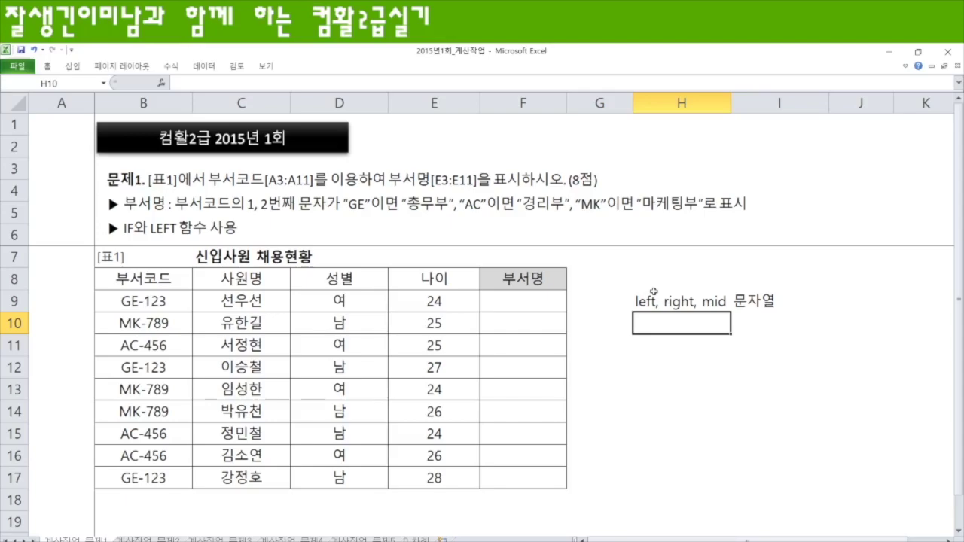
Step: Enter the example formula =MID("잘생긴이미남만만세",4,3) in cell H10
{"action": "type", "text": "=mi"}
{"action": "key", "text": "BackSpace"}
{"action": "key", "text": "BackSpace"}
{"action": "key", "text": "Hangul"}
{"action": "type", "text": "mi"}
{"action": "key", "text": "Tab"}
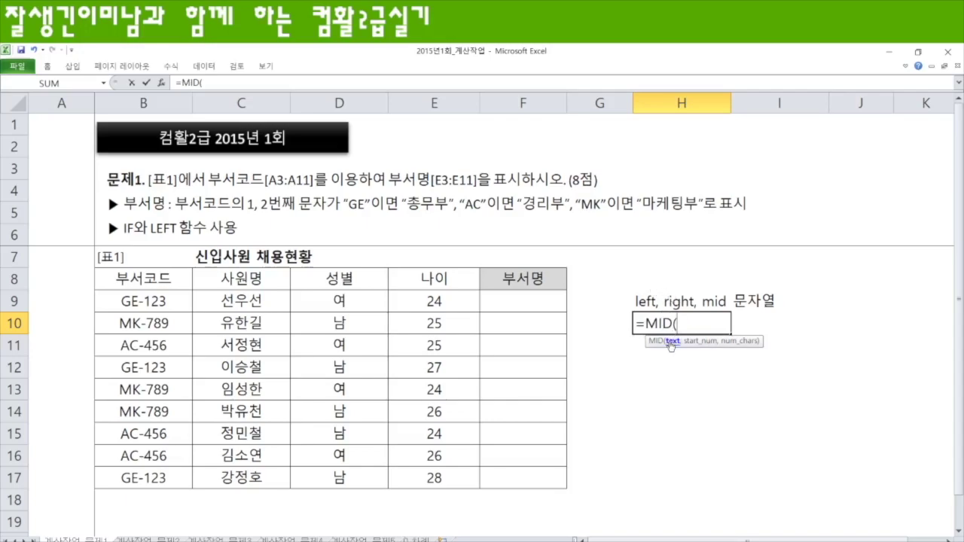
{"action": "type", "text": "\""}
{"action": "type", "text": "잘생긴이미"}
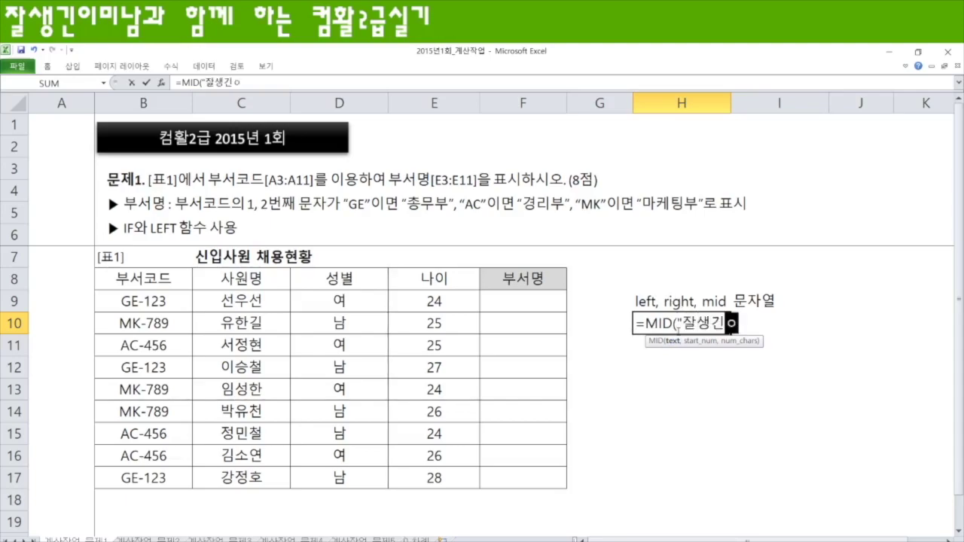
{"action": "type", "text": "남만만"}
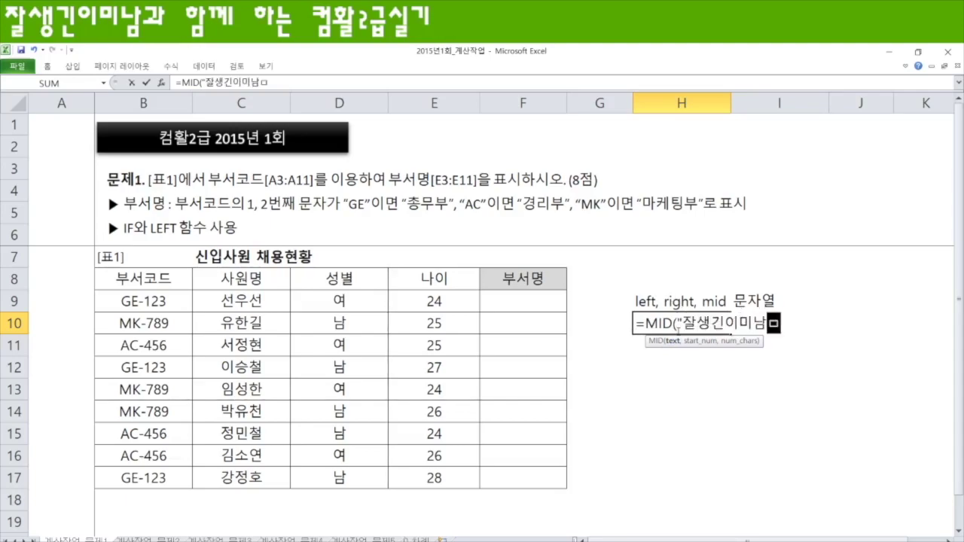
{"action": "type", "text": "세\""}
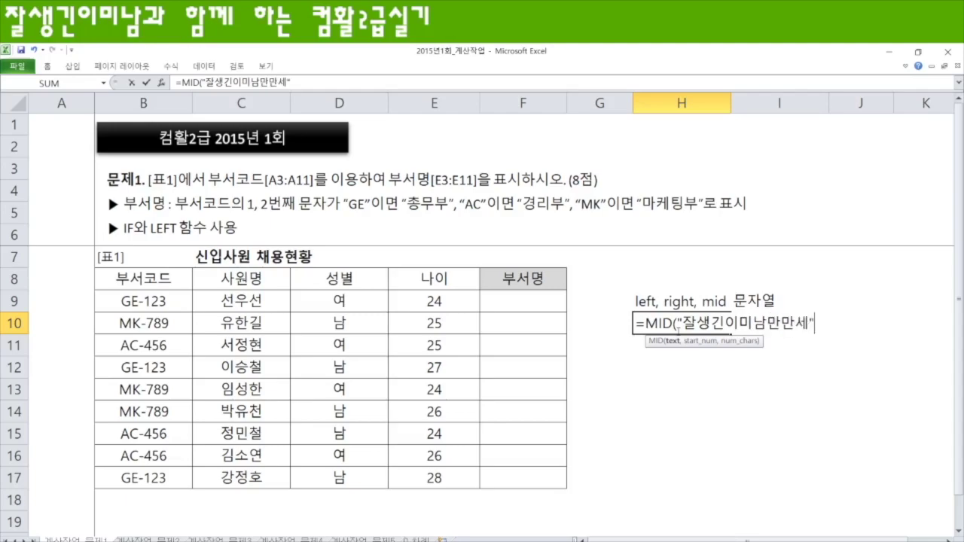
{"action": "type", "text": ",4,3)"}
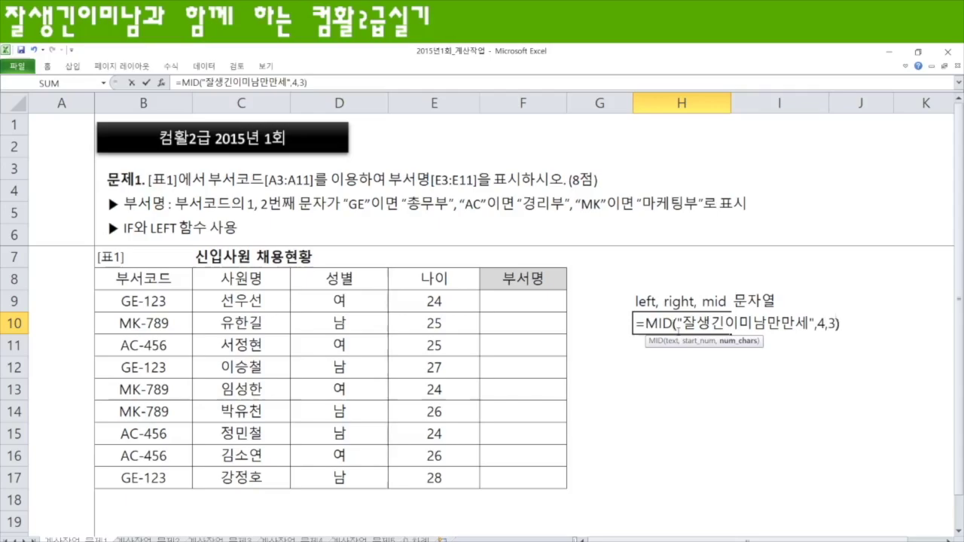
{"action": "key", "text": "Return"}
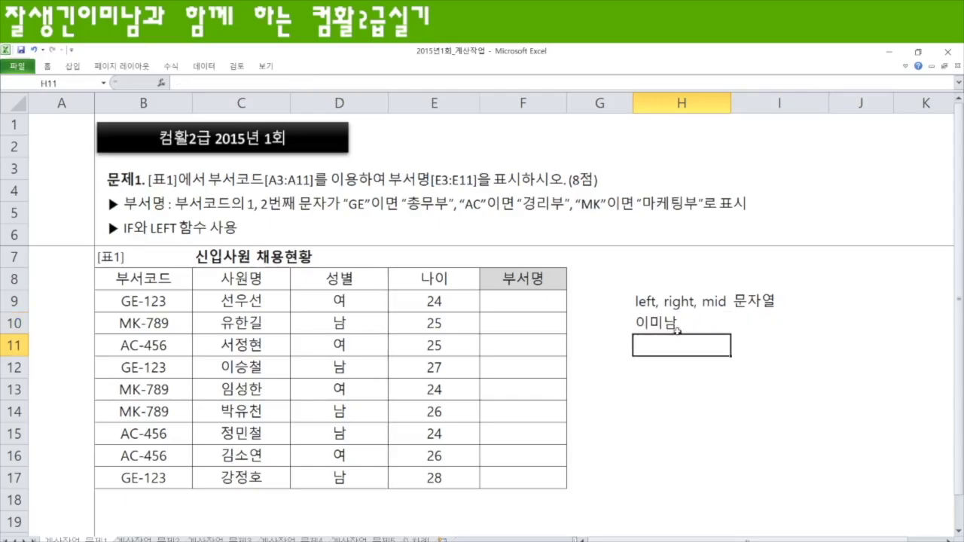
Step: Enter =MID(C9,2,1) in cell H11 to extract the second character of the first employee's name
{"action": "type", "text": "=ㅡㅑ"}
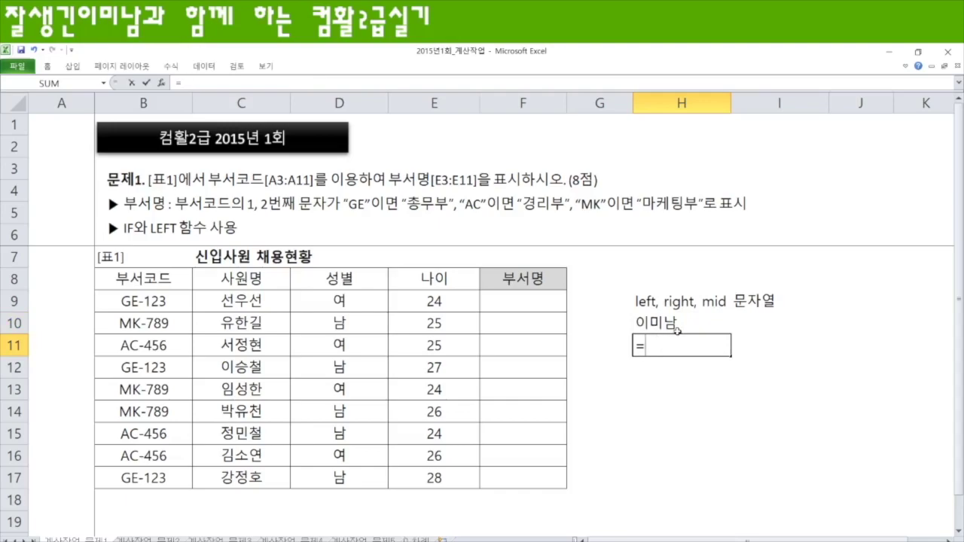
{"action": "key", "text": "BackSpace"}
{"action": "key", "text": "BackSpace"}
{"action": "type", "text": "mi"}
{"action": "key", "text": "Tab"}
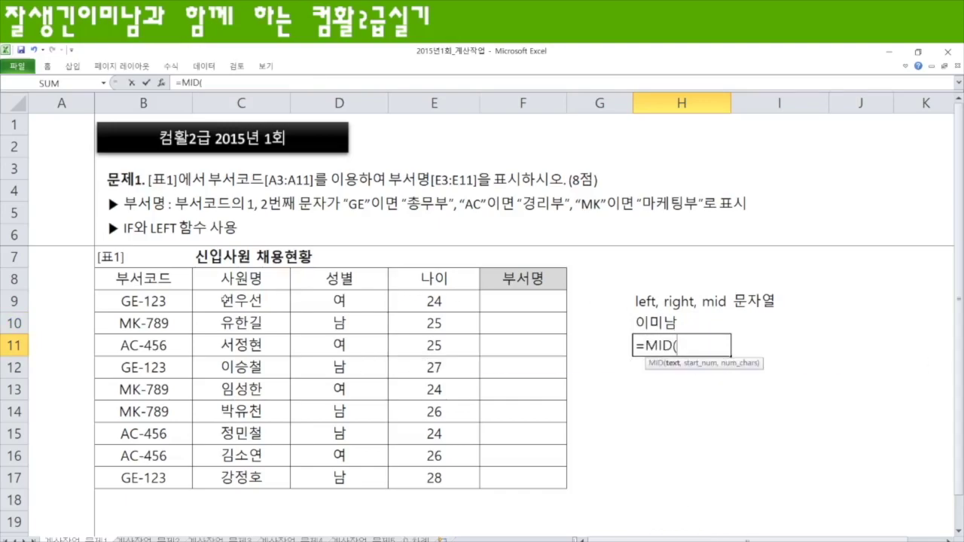
{"action": "left_click", "coordinate": [225, 301]}
{"action": "type", "text": ","}
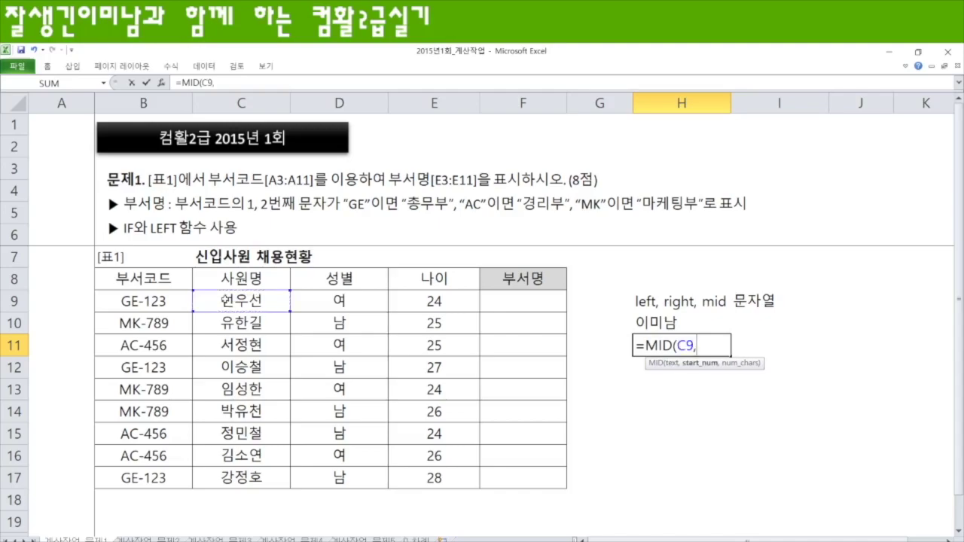
{"action": "type", "text": "2,1)"}
{"action": "key", "text": "Return"}
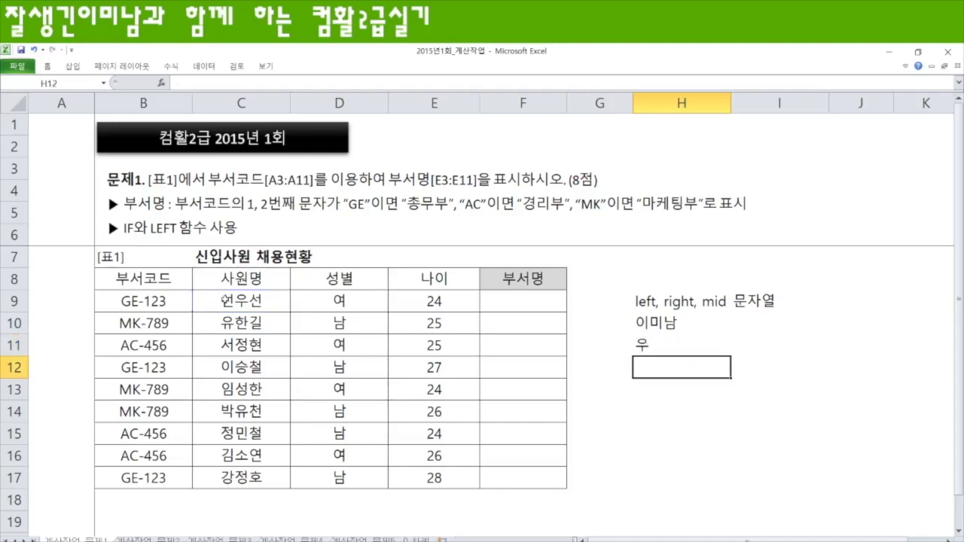
Step: Enter =LEFT(B9,2) in cell F9 to extract the department code prefix, and fill it down through F17
{"action": "left_click", "coordinate": [554, 306]}
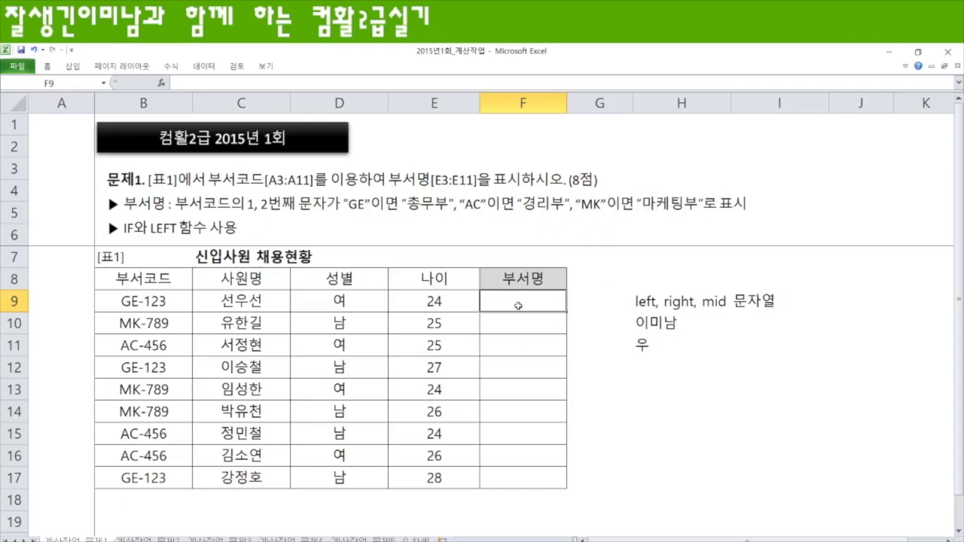
{"action": "type", "text": "=left"}
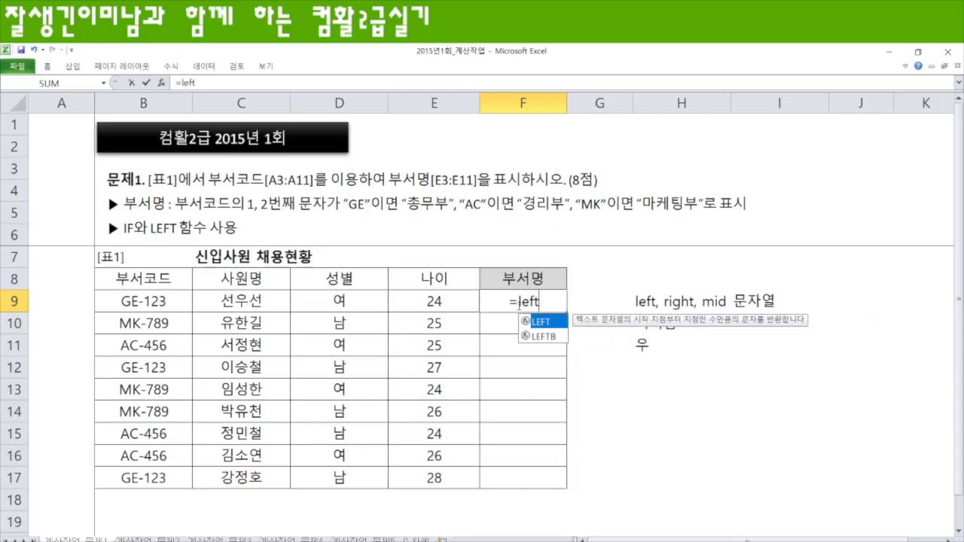
{"action": "key", "text": "Tab"}
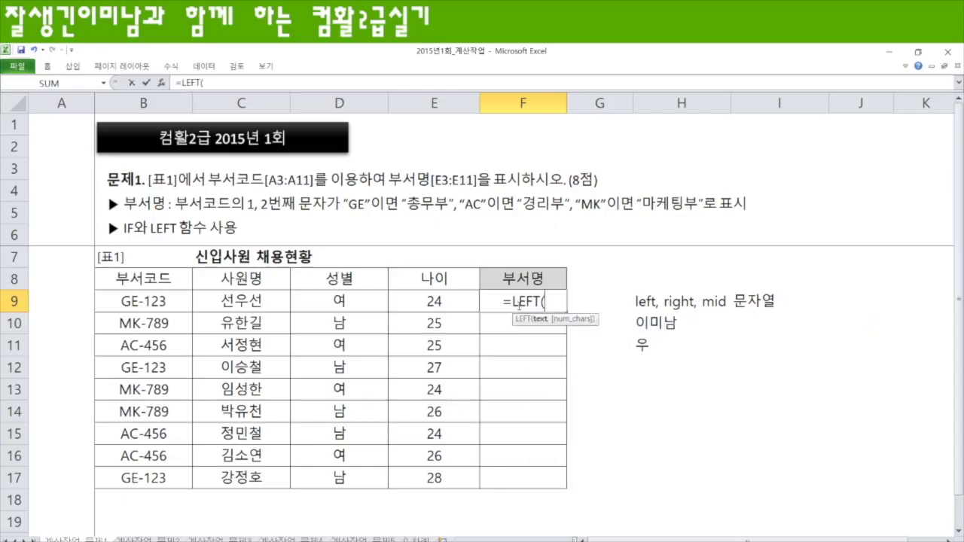
{"action": "left_click", "coordinate": [143, 299]}
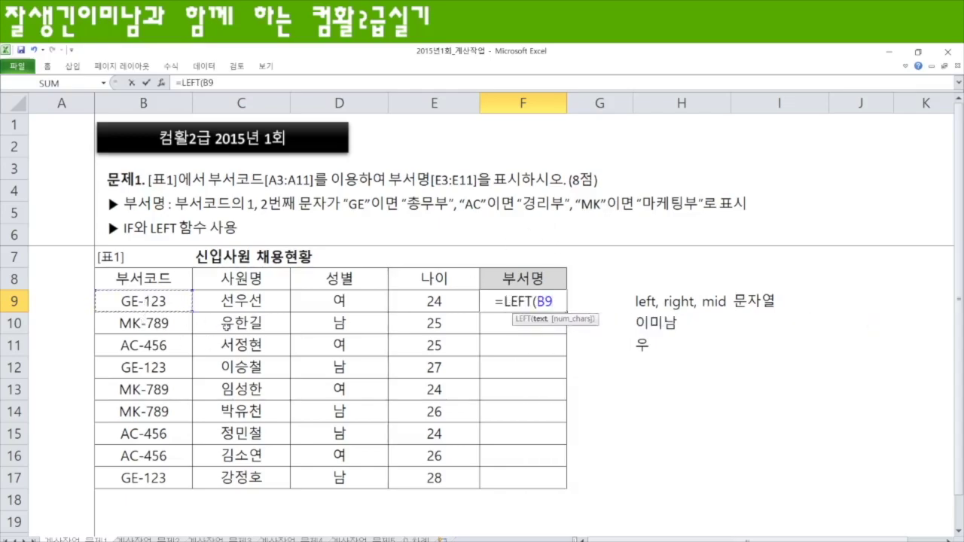
{"action": "type", "text": ",2"}
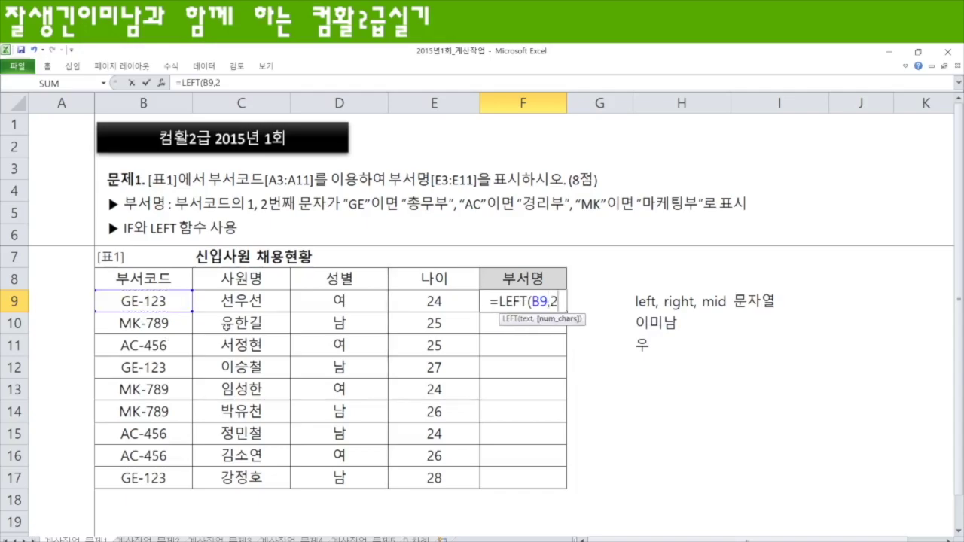
{"action": "type", "text": ")"}
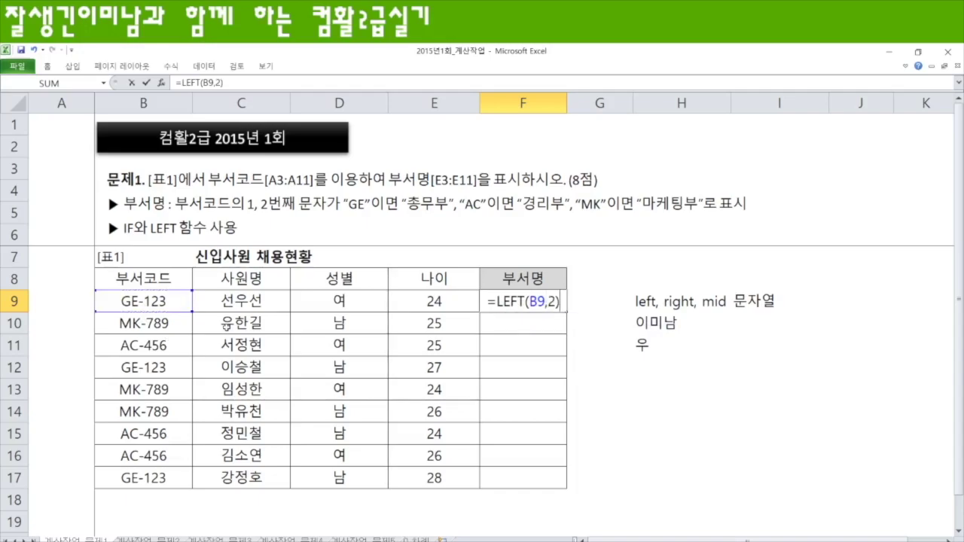
{"action": "key", "text": "Return"}
{"action": "left_click", "coordinate": [519, 302]}
{"action": "left_click_drag", "start_coordinate": [565, 311], "coordinate": [564, 489]}
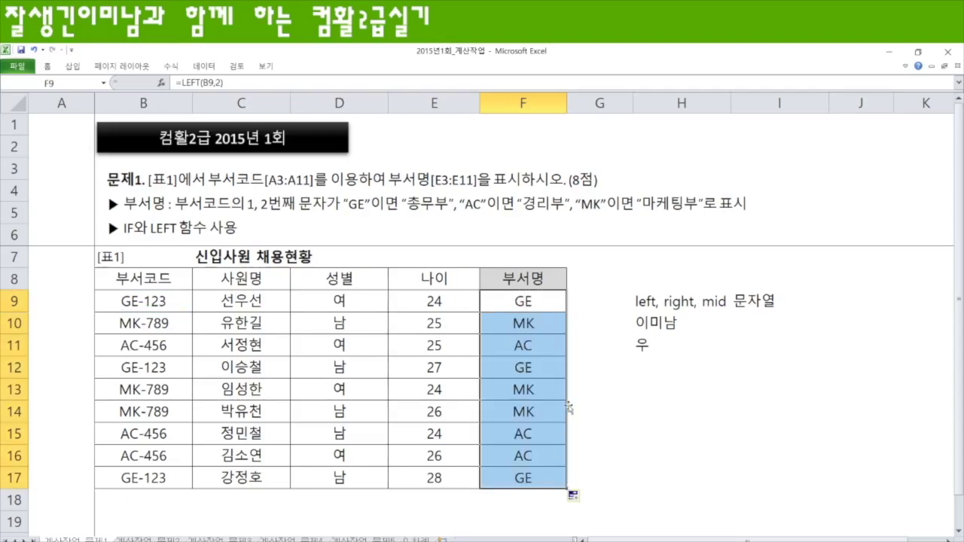
Step: Enter the comparison =F9="GE" in cell G9 and fill it down through G17
{"action": "left_click", "coordinate": [600, 300]}
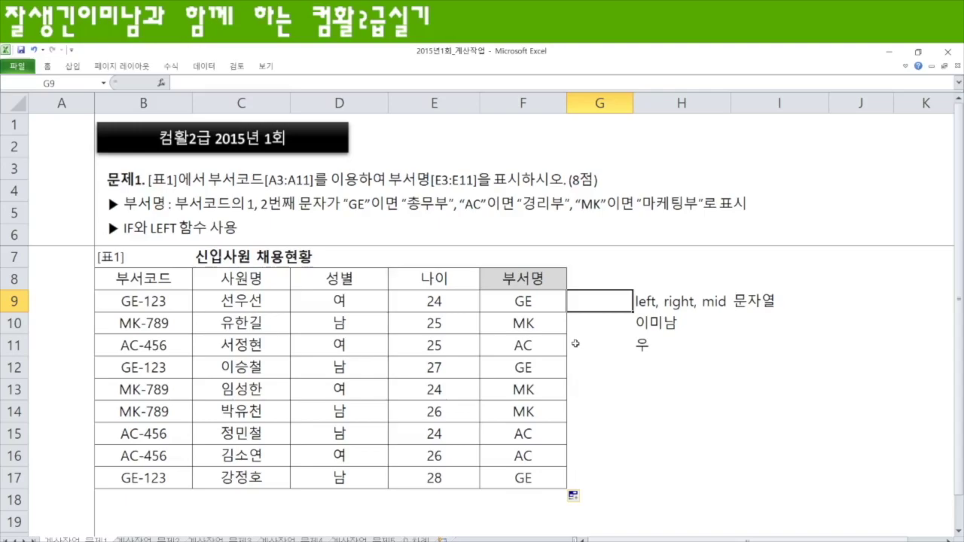
{"action": "type", "text": "="}
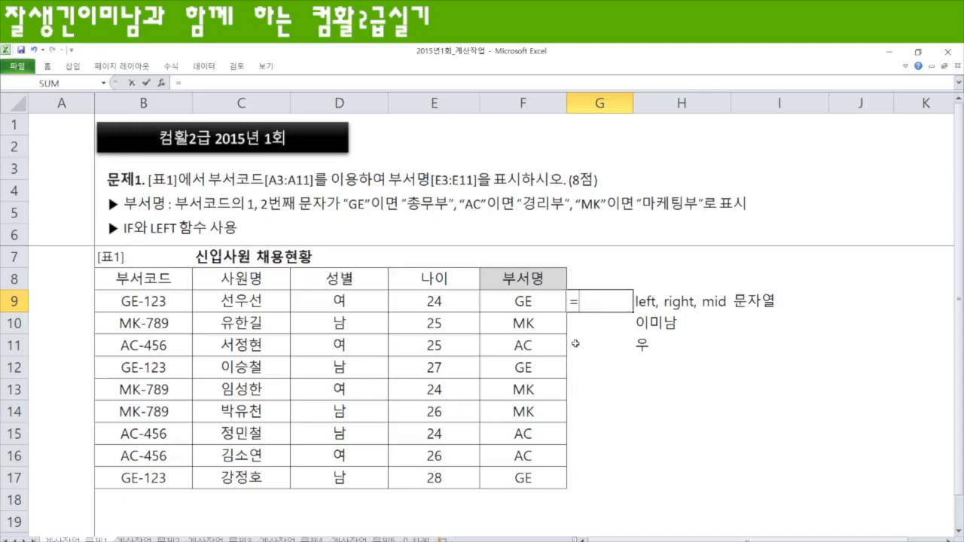
{"action": "left_click", "coordinate": [546, 305]}
{"action": "type", "text": "=\""}
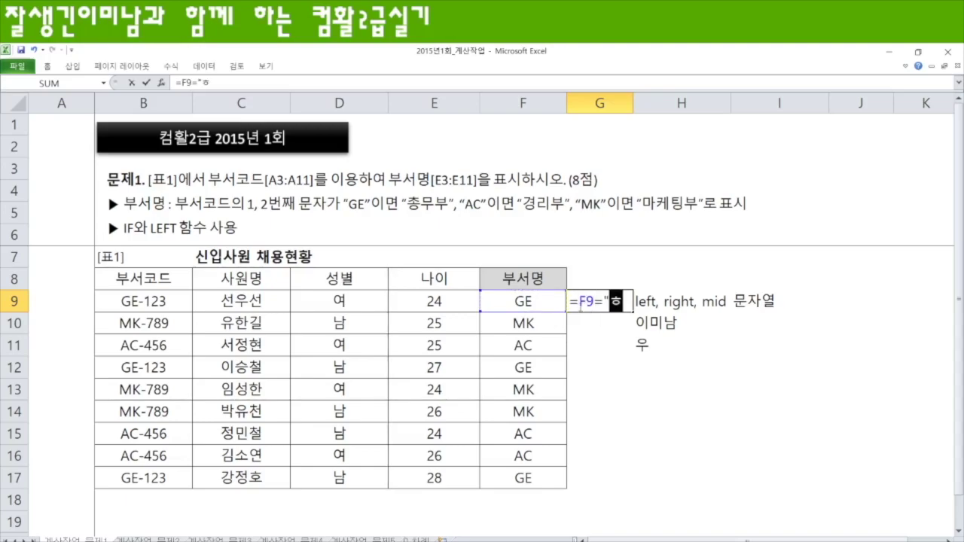
{"action": "type", "text": "GE\""}
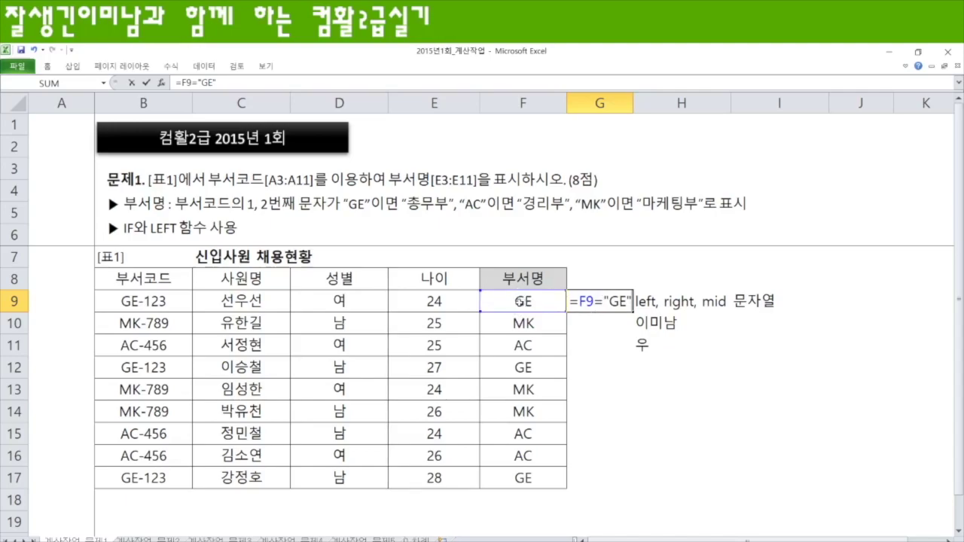
{"action": "key", "text": "Return"}
{"action": "left_click", "coordinate": [602, 297]}
{"action": "left_click_drag", "start_coordinate": [632, 311], "coordinate": [633, 486]}
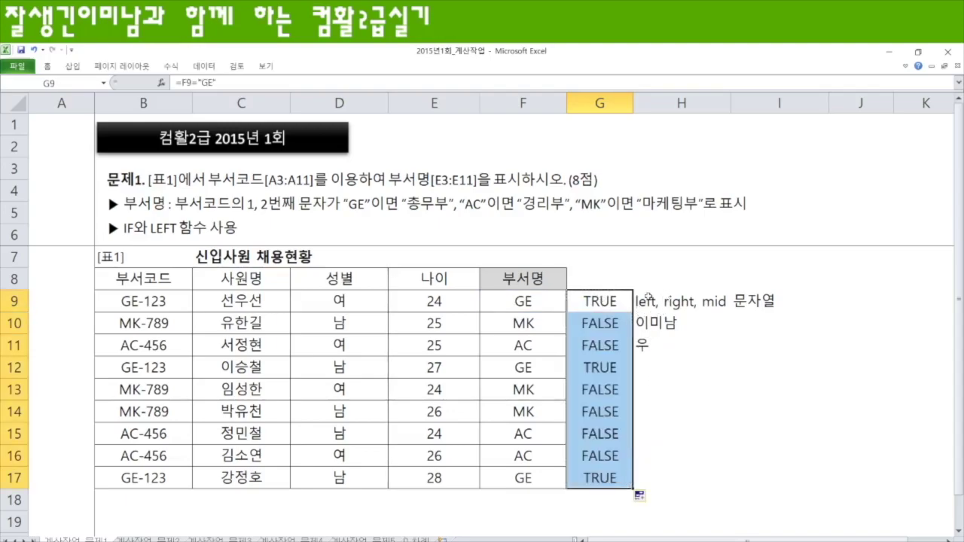
Step: Wrap the comparison in cell G9 in an IF function that returns "총무부" when true
{"action": "left_click", "coordinate": [619, 301]}
{"action": "double_click", "coordinate": [620, 302]}
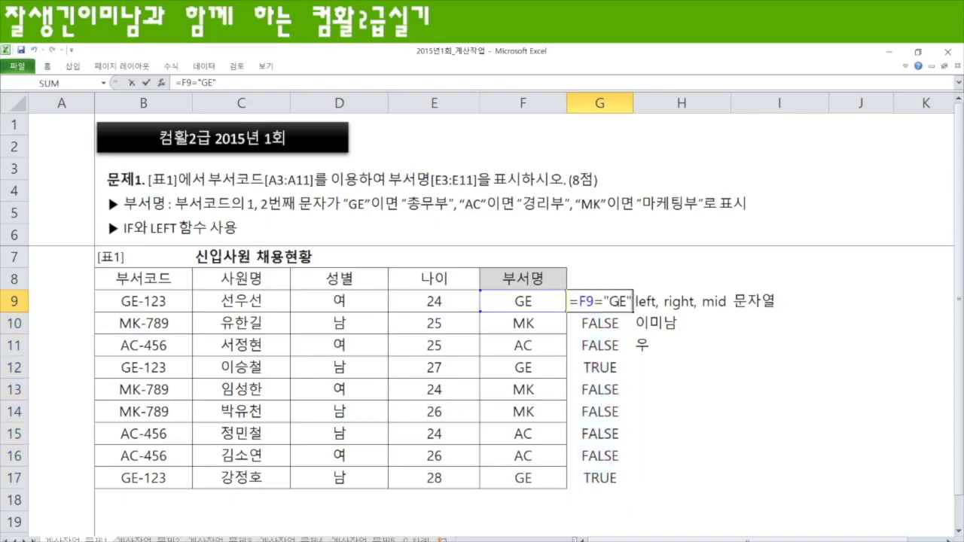
{"action": "key", "text": "Home"}
{"action": "key", "text": "Right"}
{"action": "type", "text": "IF("}
{"action": "key", "text": "End"}
{"action": "type", "text": ","}
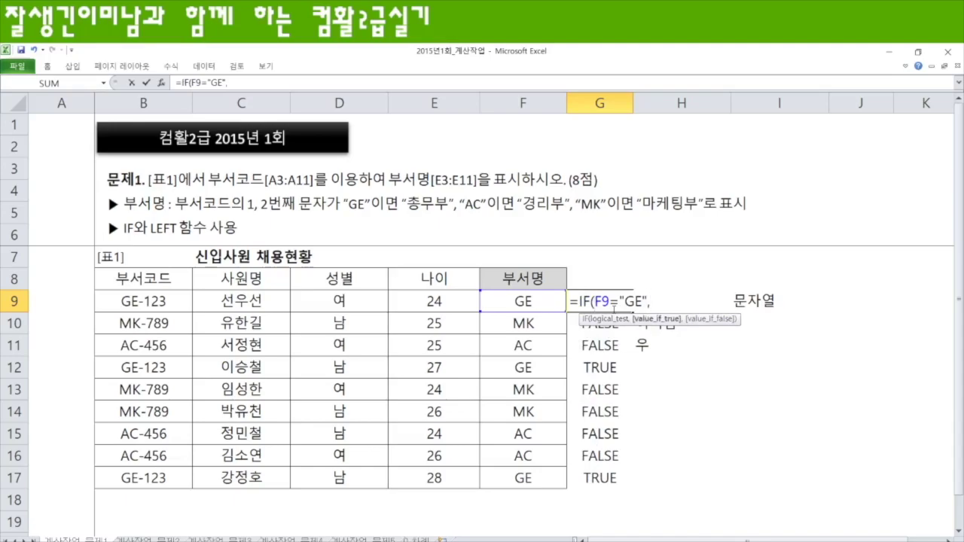
{"action": "type", "text": "\"총무부\","}
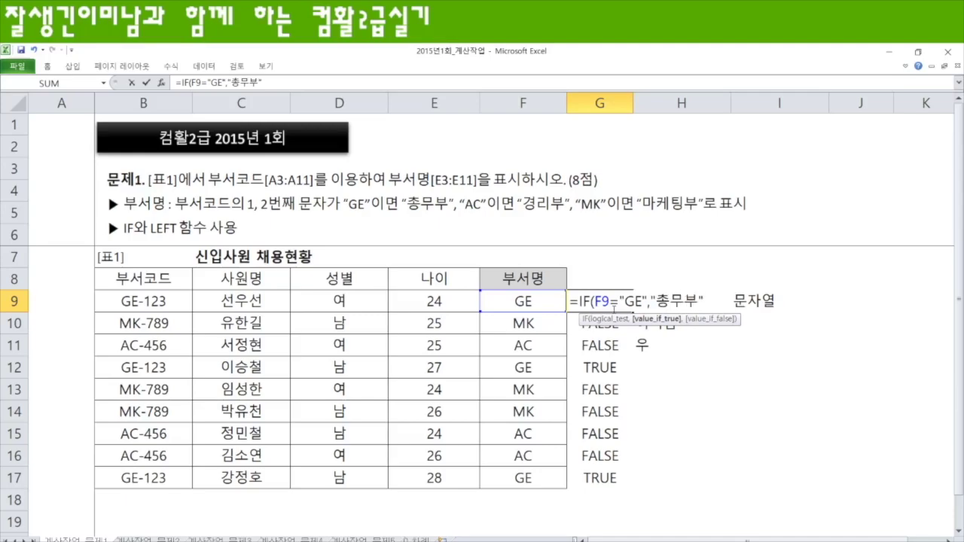
Step: Complete G9's IF formula with "경리부-마케팅부" as the false result and fill it down through G17
{"action": "type", "text": "\"경립"}
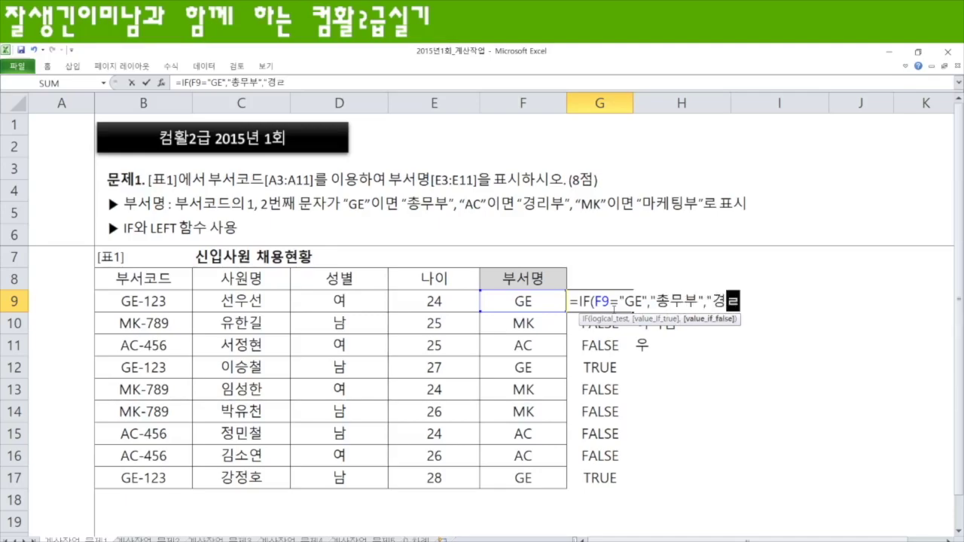
{"action": "type", "text": "부-마"}
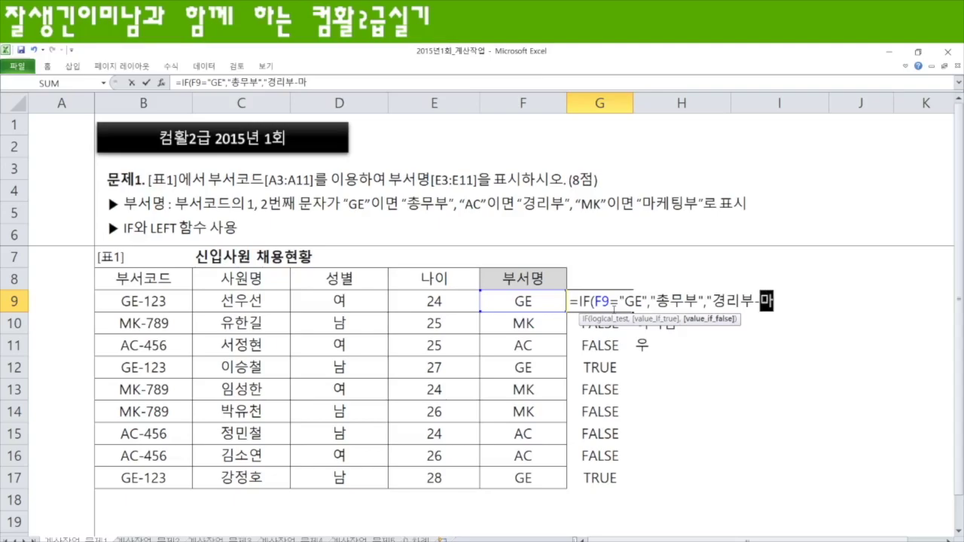
{"action": "type", "text": "케팅부\""}
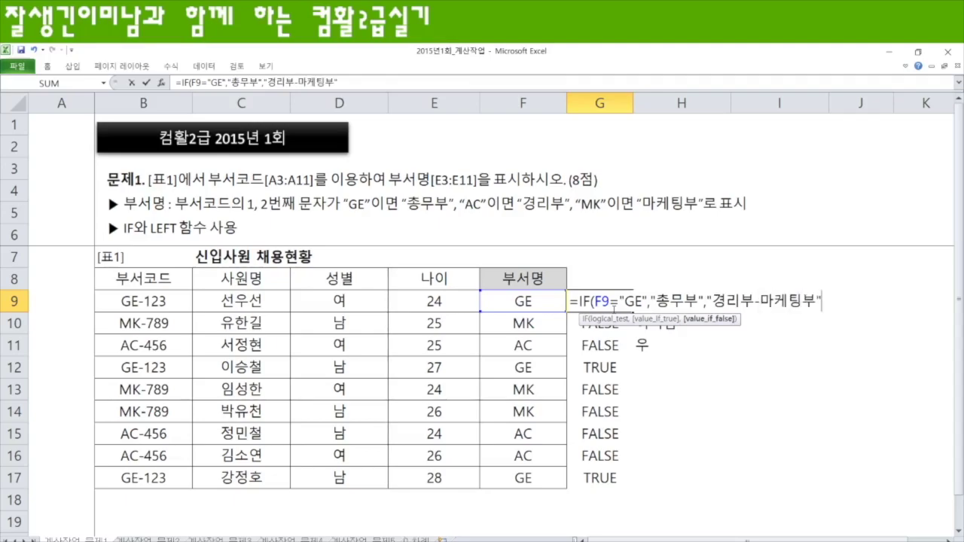
{"action": "type", "text": ")"}
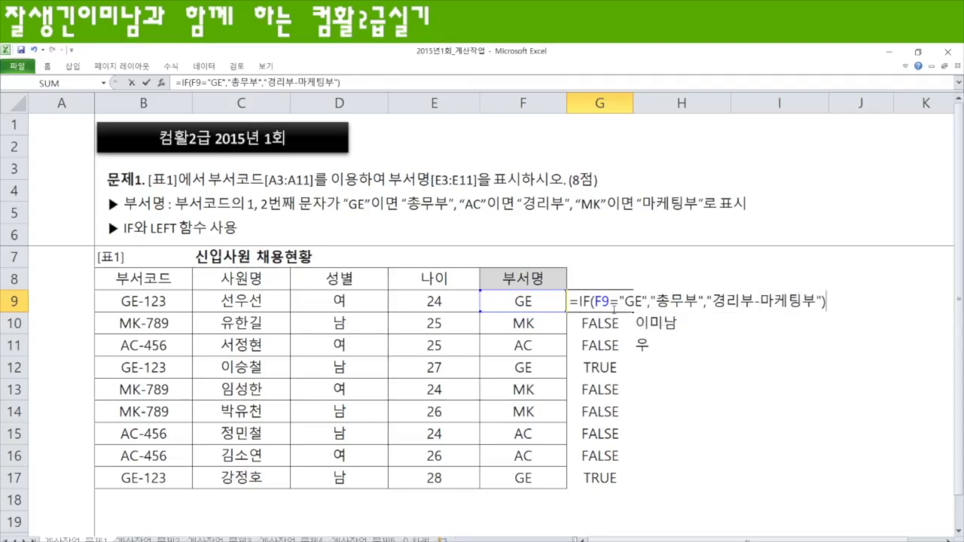
{"action": "key", "text": "Return"}
{"action": "left_click", "coordinate": [599, 302]}
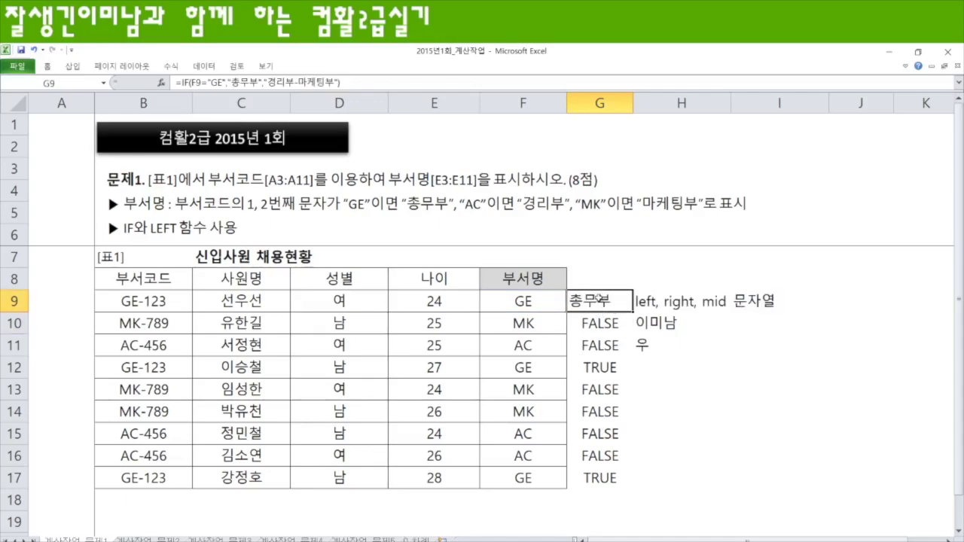
{"action": "left_click_drag", "start_coordinate": [633, 311], "coordinate": [633, 485]}
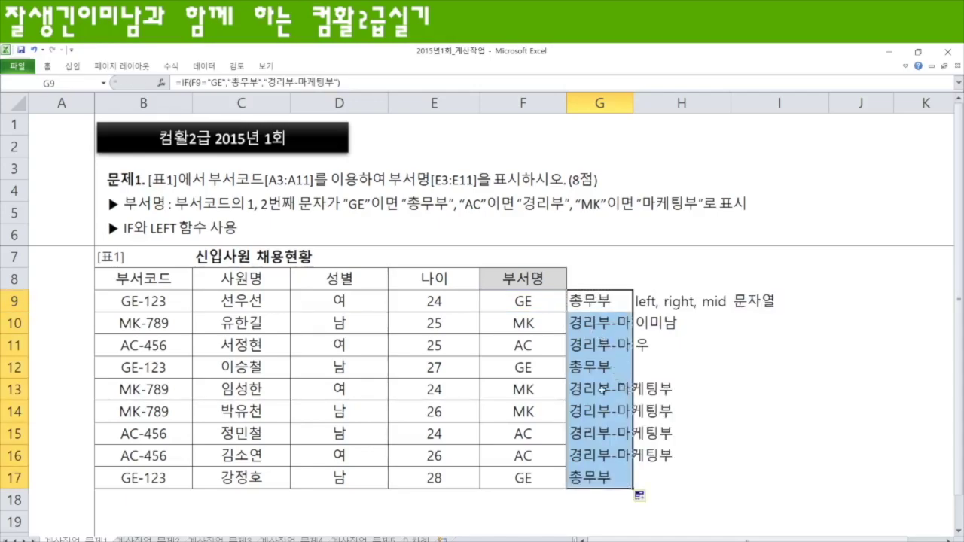
Step: Widen column G to fit its full text and change the condition value in G9's IF formula to "AC"
{"action": "left_click_drag", "start_coordinate": [635, 101], "coordinate": [747, 104]}
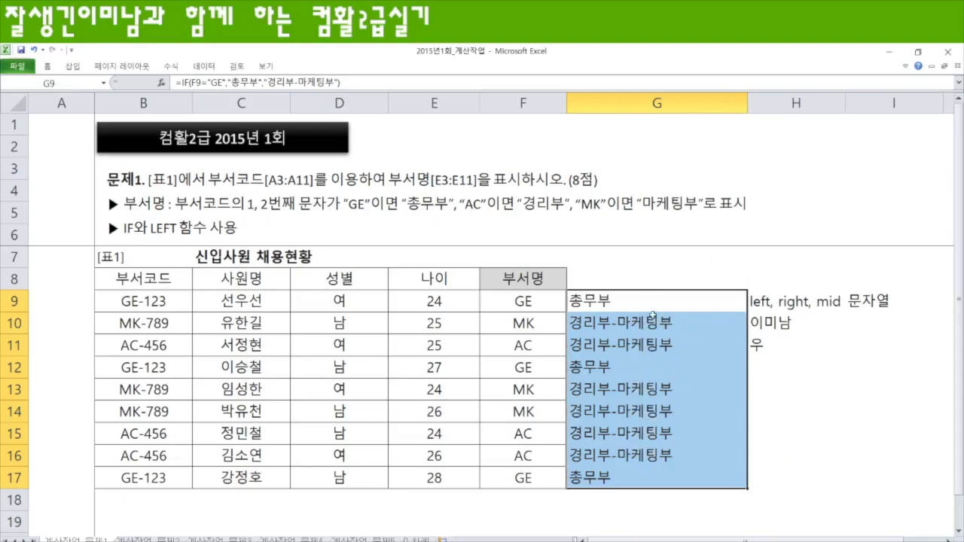
{"action": "key", "text": "F2"}
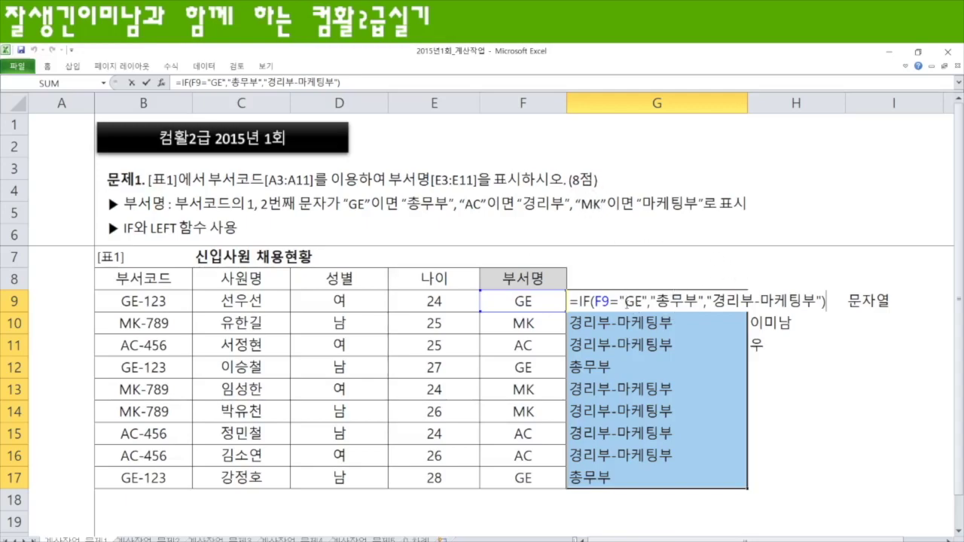
{"action": "left_click_drag", "start_coordinate": [626, 301], "coordinate": [642, 301]}
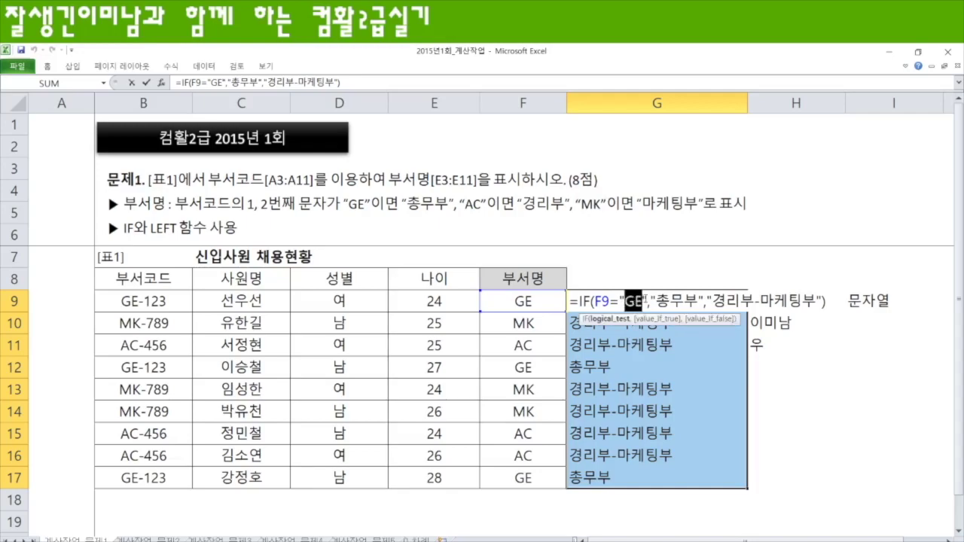
{"action": "type", "text": "AC"}
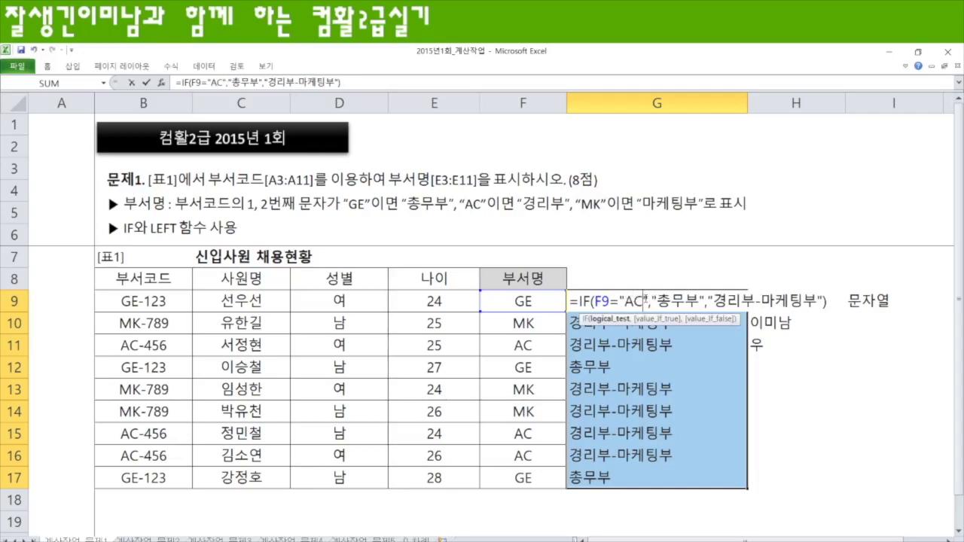
Step: Replace the true result in G9's IF formula with "경리부"
{"action": "key", "text": "Right"}
{"action": "key", "text": "Right"}
{"action": "key", "text": "Right"}
{"action": "key", "text": "shift+Right"}
{"action": "key", "text": "shift+Right"}
{"action": "key", "text": "shift+Right"}
{"action": "type", "text": "경리부"}
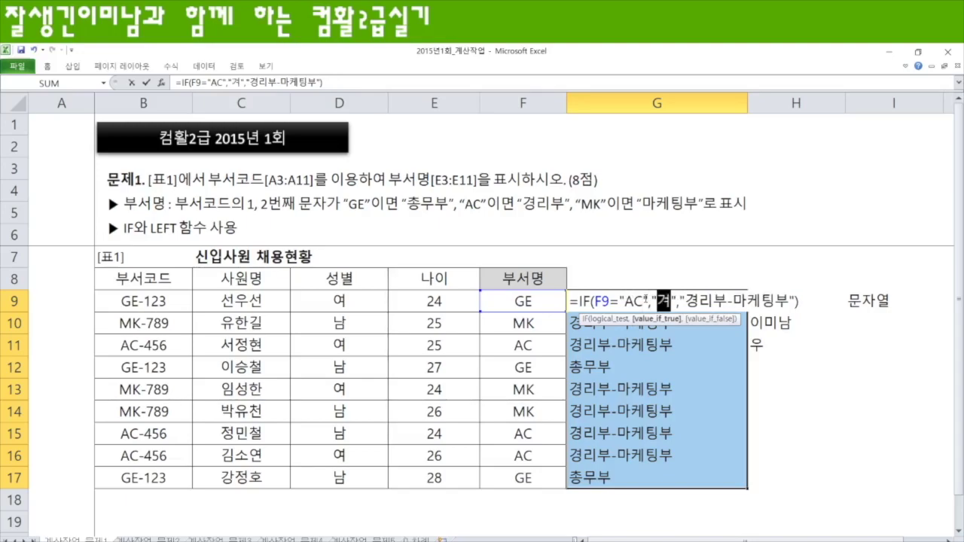
{"action": "key", "text": "Right"}
{"action": "key", "text": "Right"}
{"action": "key", "text": "Right"}
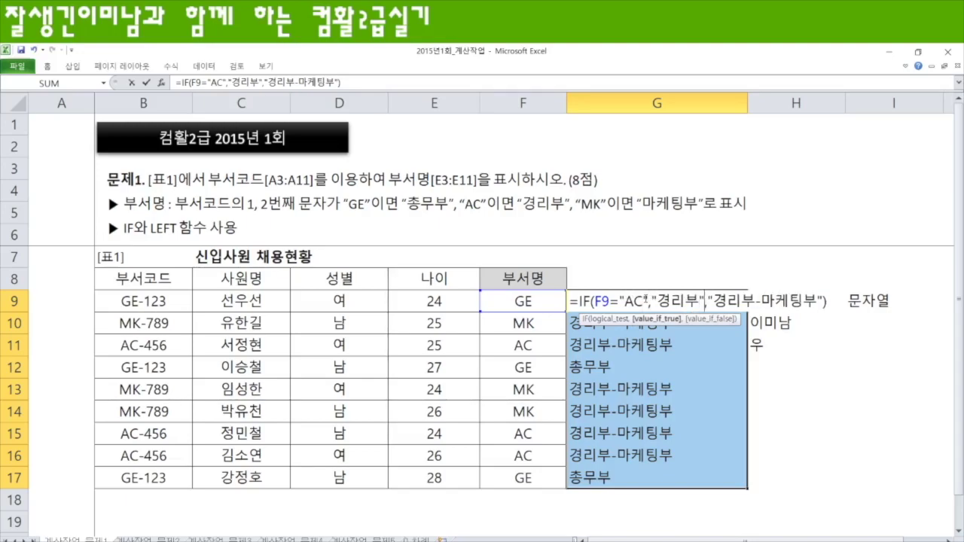
Step: Shorten the false result in G9's IF formula to "마케팅부"
{"action": "key", "text": "shift+Right"}
{"action": "key", "text": "shift+Right"}
{"action": "key", "text": "shift+Right"}
{"action": "key", "text": "shift+Right"}
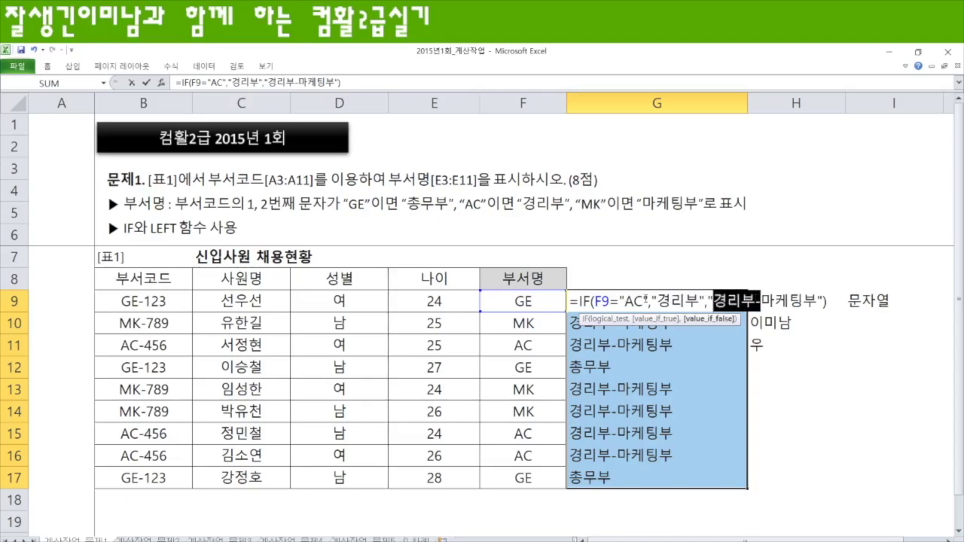
{"action": "key", "text": "Delete"}
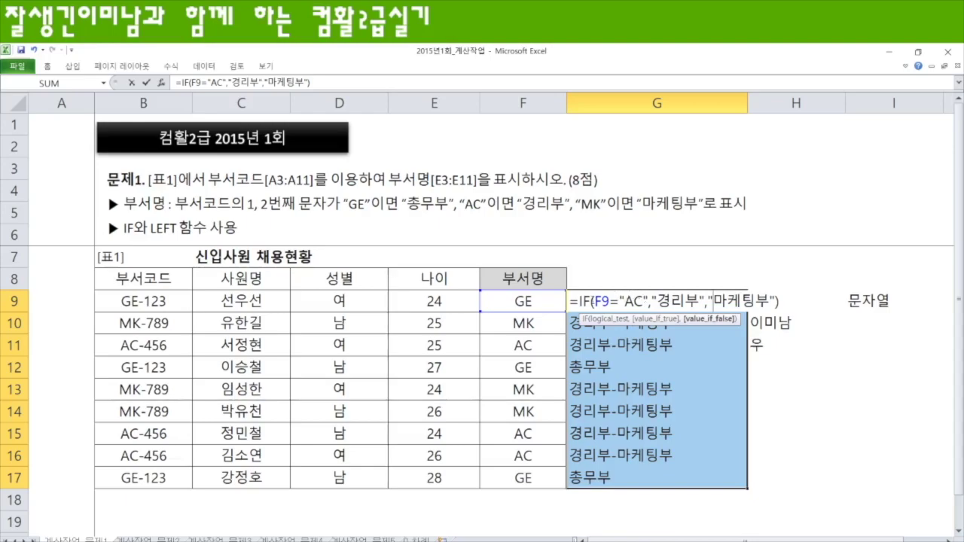
Step: Copy G9's edited IF expression without its leading equals sign, and discard the edit
{"action": "left_click_drag", "start_coordinate": [578, 301], "coordinate": [807, 299]}
{"action": "key", "text": "ctrl+c"}
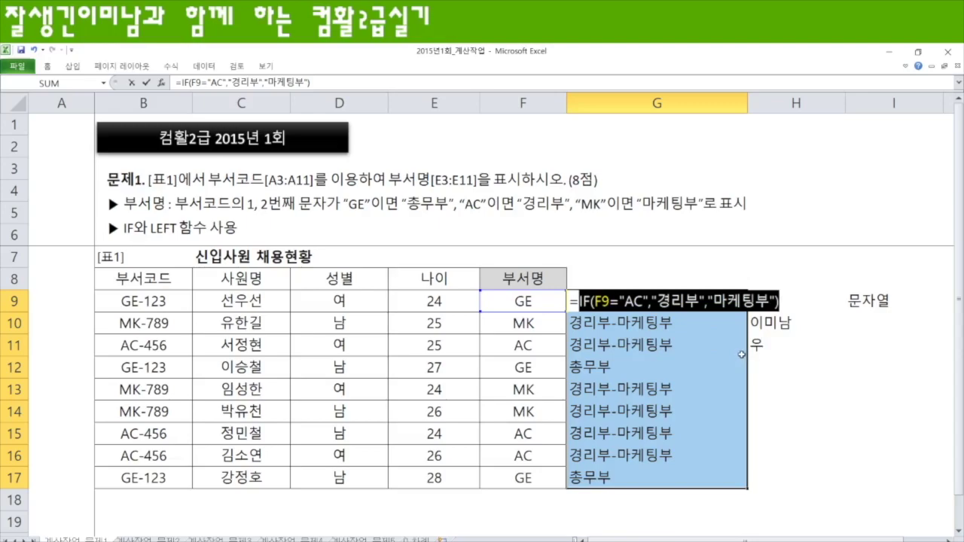
{"action": "key", "text": "Escape"}
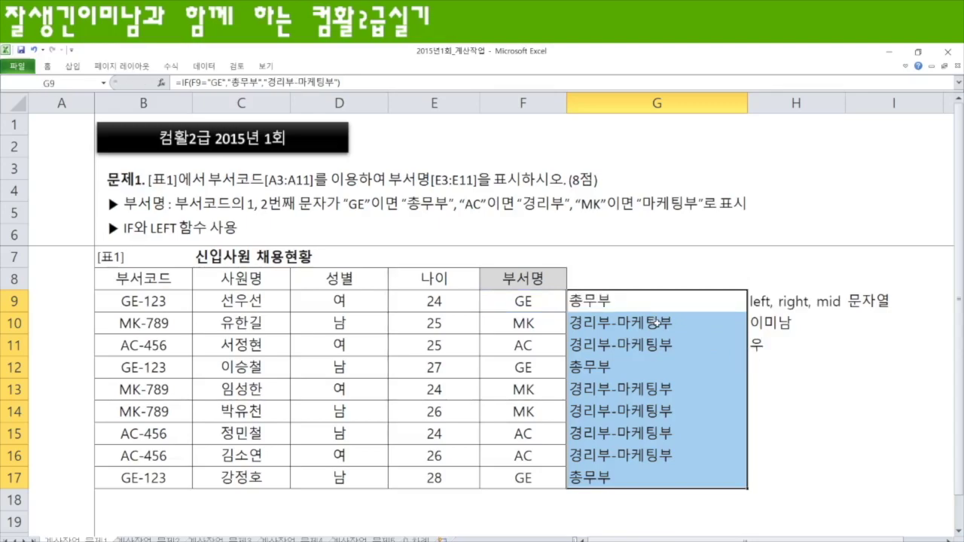
Step: Replace the false result "경리부-마케팅부" in G9 with the copied IF expression and apply the nested formula to G9:G17
{"action": "key", "text": "F2"}
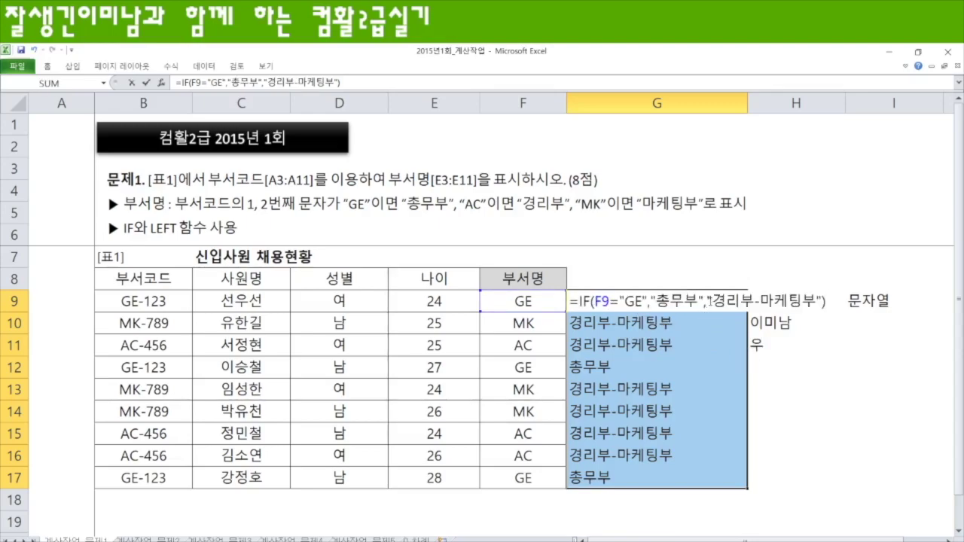
{"action": "left_click_drag", "start_coordinate": [712, 301], "coordinate": [816, 335]}
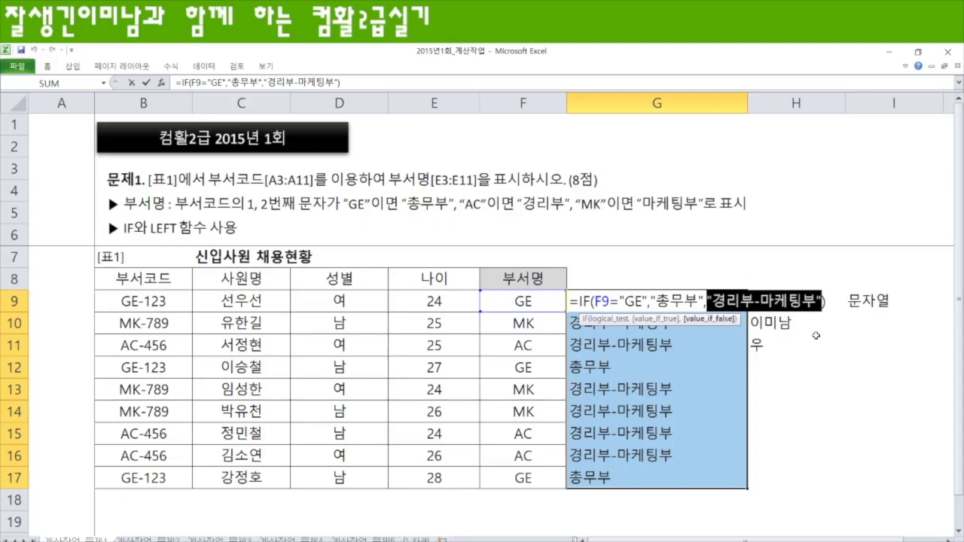
{"action": "key", "text": "ctrl+v"}
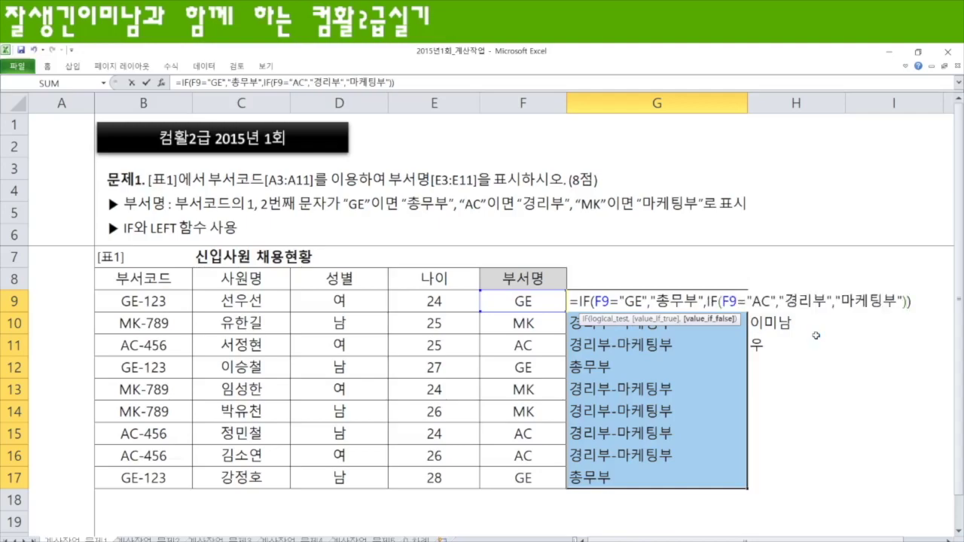
{"action": "key", "text": "ctrl+Return"}
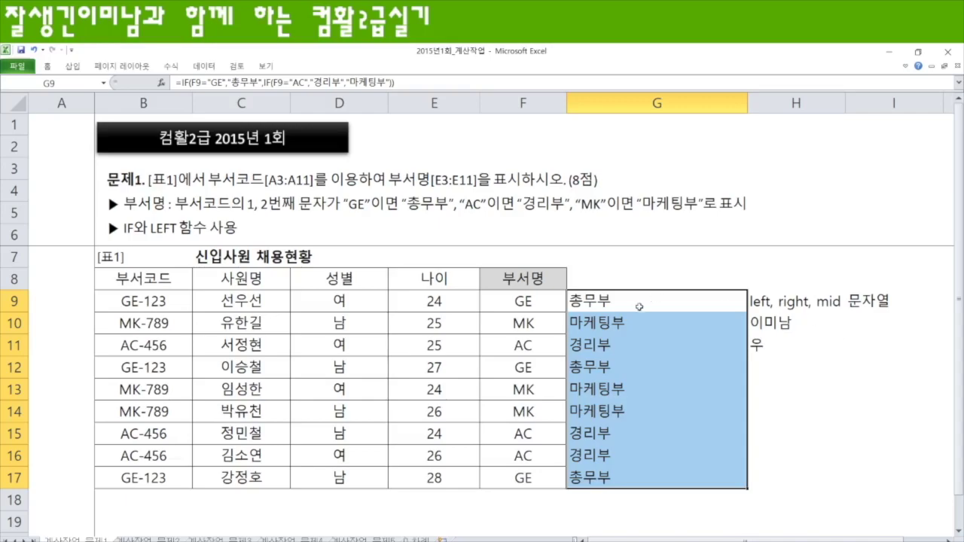
Step: Extend the formula in F9 to =LEFT(B9,2)="GE" and fill it down through F17
{"action": "left_click", "coordinate": [548, 303]}
{"action": "double_click", "coordinate": [527, 304]}
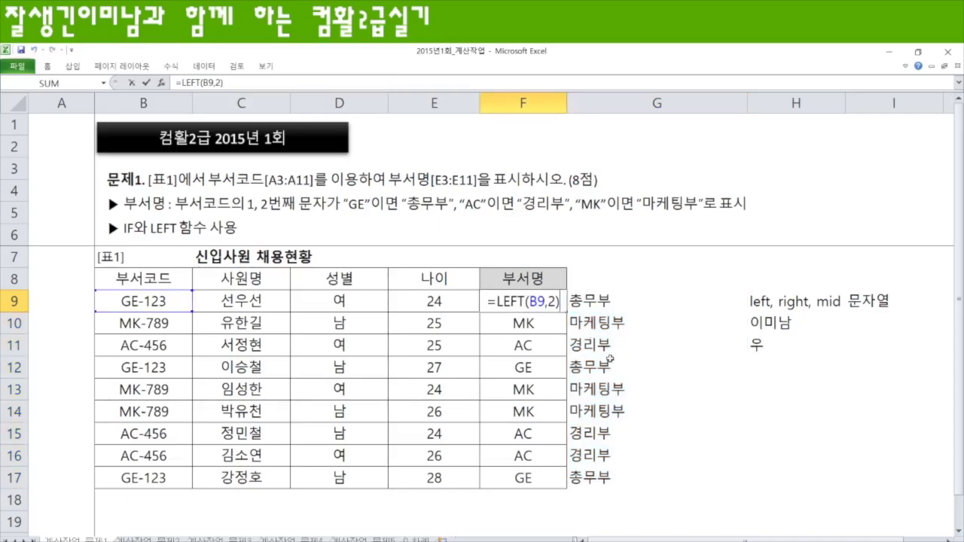
{"action": "type", "text": "="}
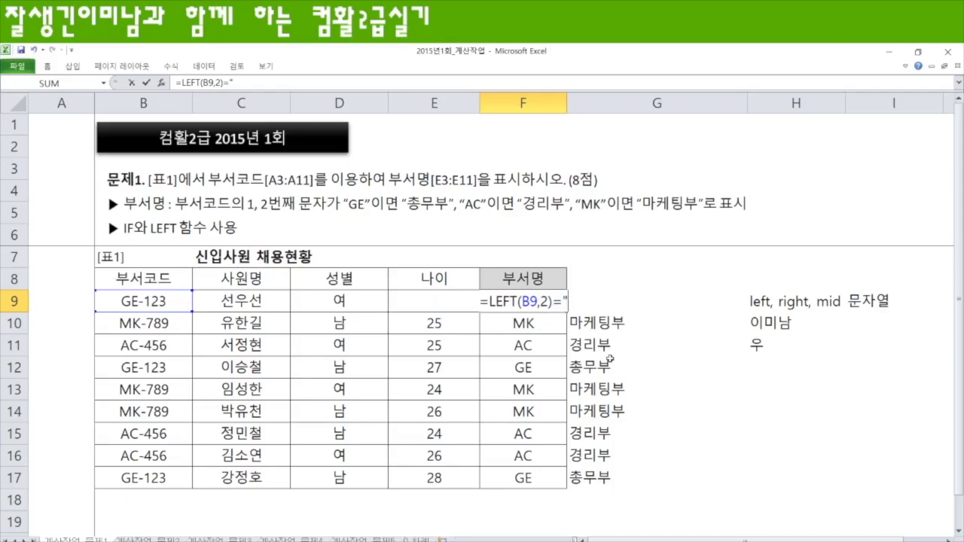
{"action": "type", "text": "\"GE\""}
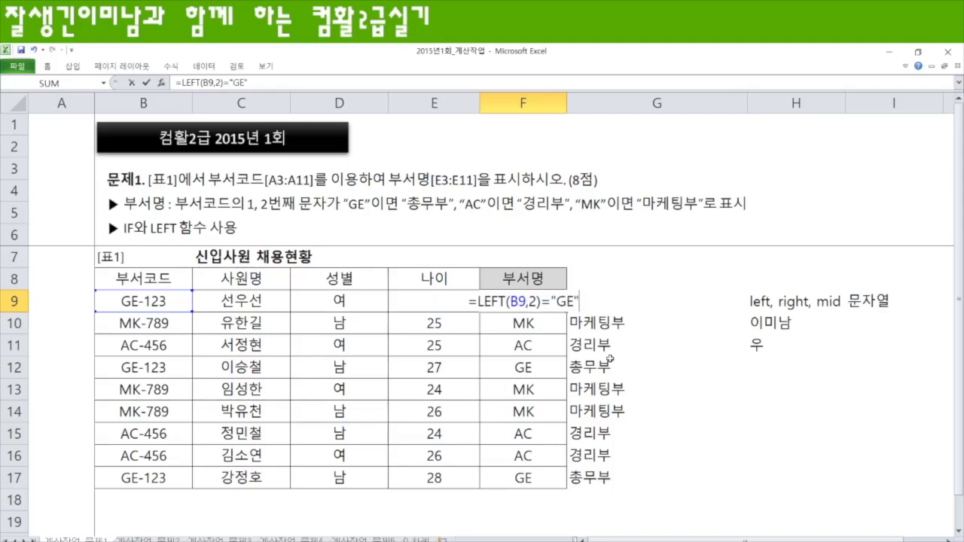
{"action": "key", "text": "Return"}
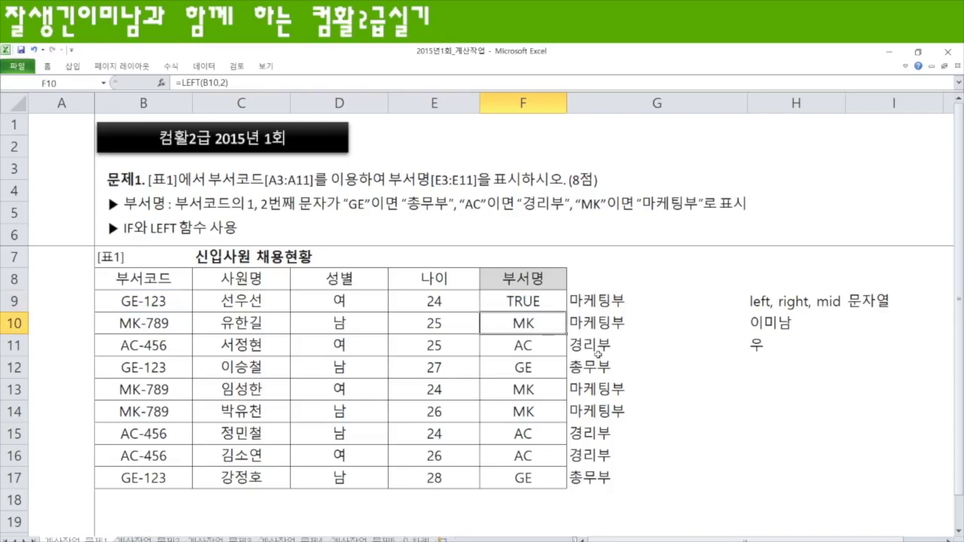
{"action": "left_click", "coordinate": [548, 302]}
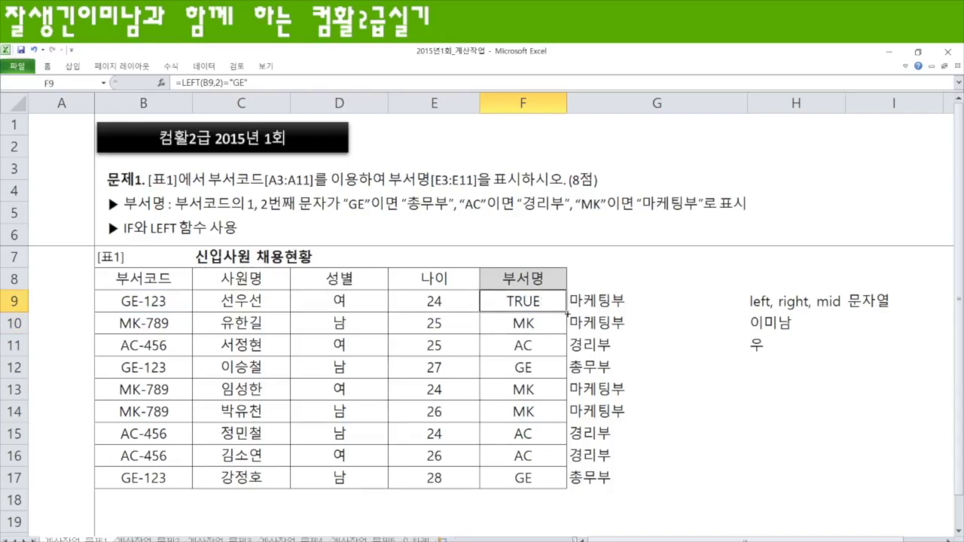
{"action": "double_click", "coordinate": [565, 311]}
Step: Wrap the comparison in cell F9 in an IF function that returns "총무부" when true
{"action": "left_click", "coordinate": [547, 301]}
{"action": "double_click", "coordinate": [546, 302]}
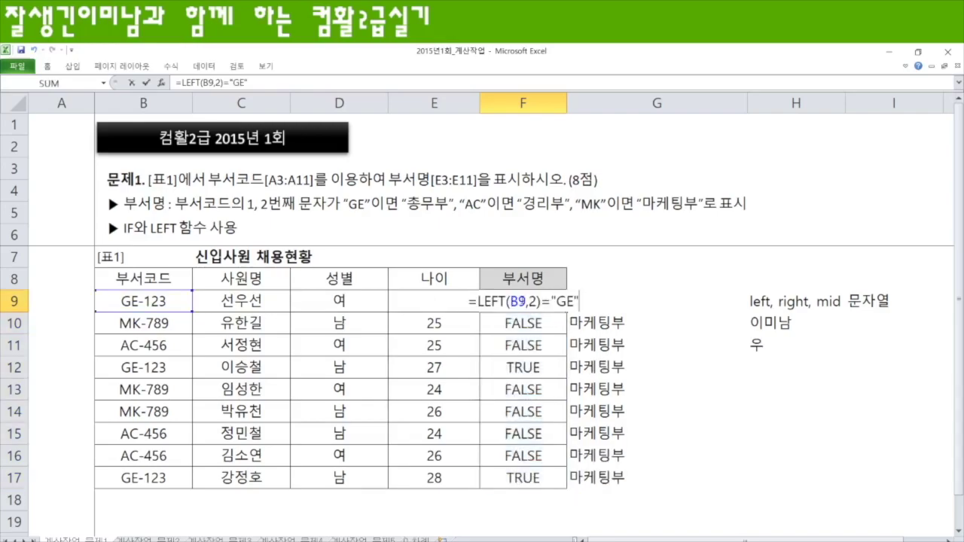
{"action": "left_click", "coordinate": [480, 301]}
{"action": "type", "text": "IF("}
{"action": "type", "text": ",\"ㄱ"}
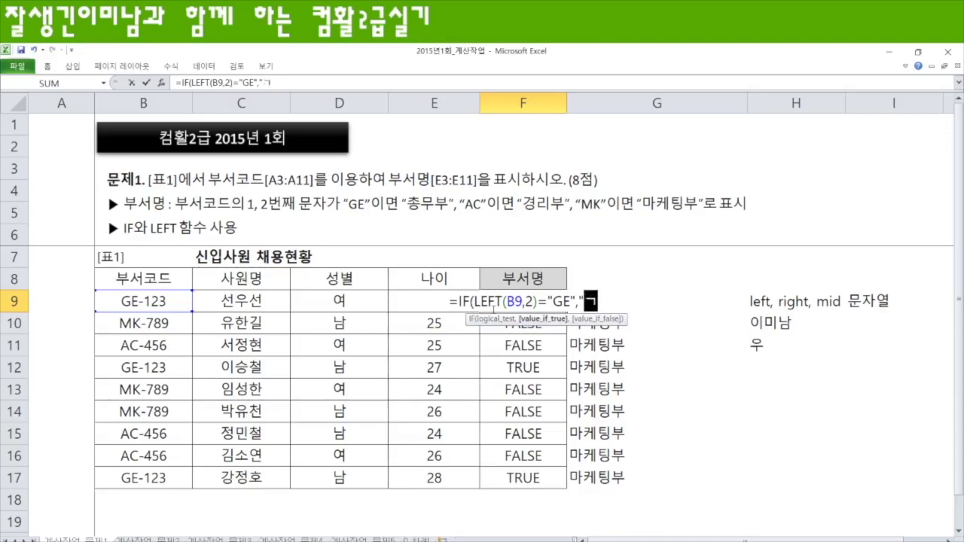
{"action": "key", "text": "BackSpace"}
{"action": "type", "text": "총무부\","}
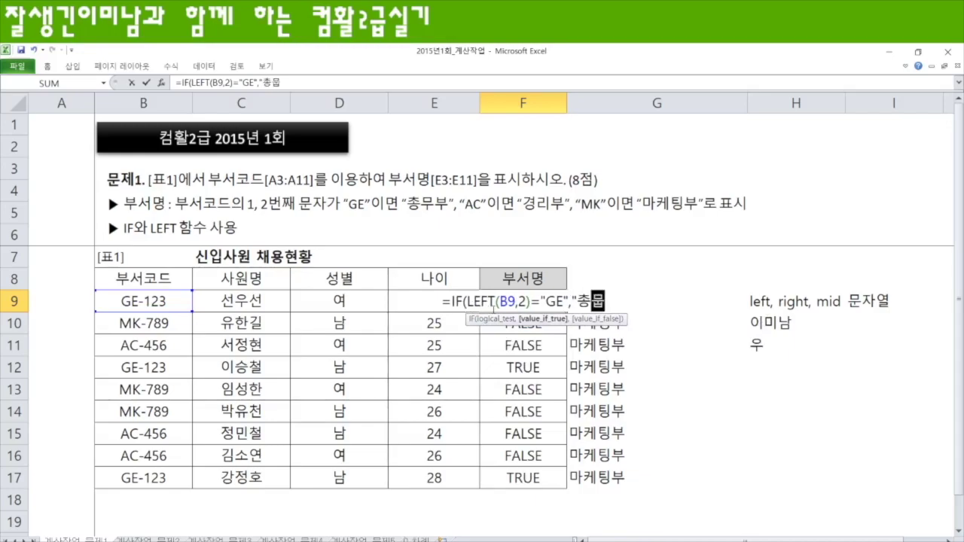
Step: Complete F9's IF formula with "경-마" as the false result and fill it down through F17
{"action": "type", "text": "\""}
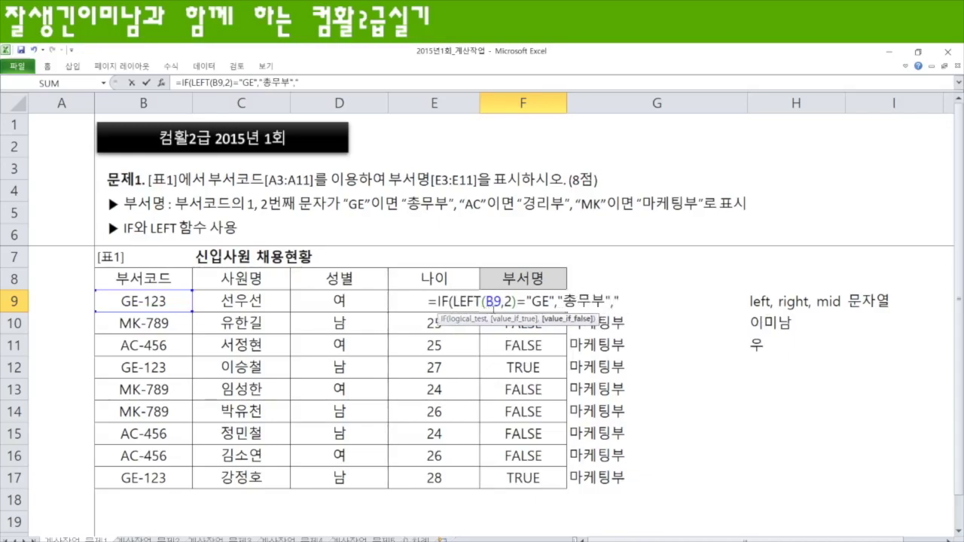
{"action": "type", "text": "겨ㅇ-마\""}
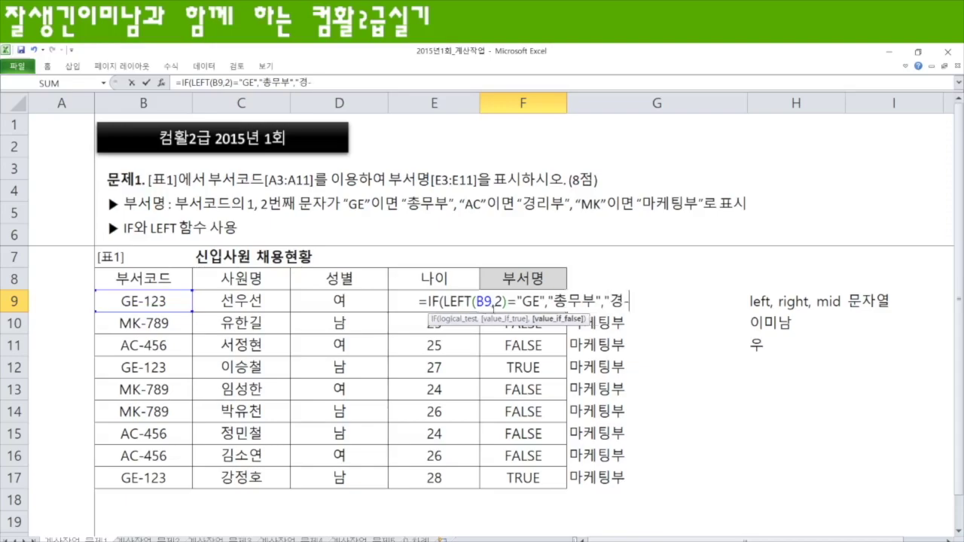
{"action": "type", "text": ")"}
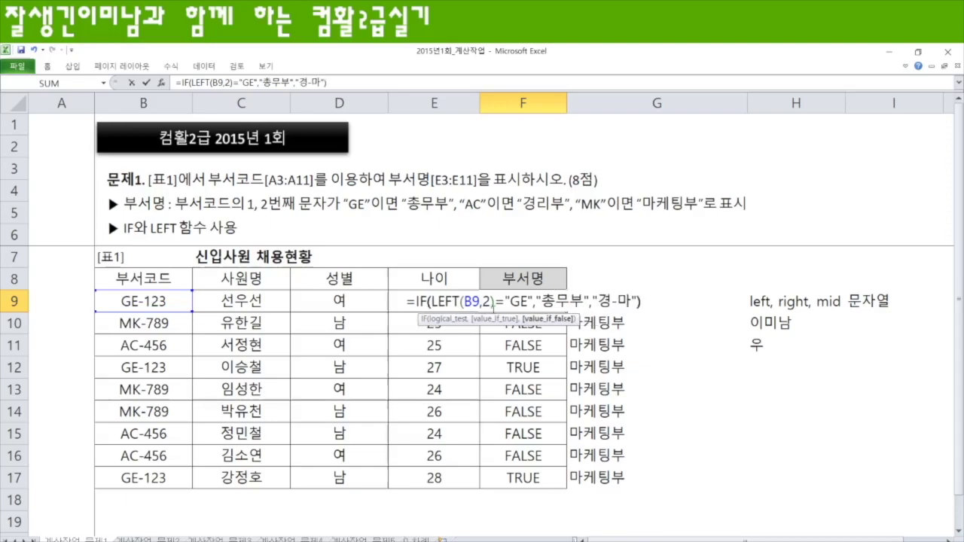
{"action": "key", "text": "Return"}
{"action": "left_click", "coordinate": [536, 296]}
{"action": "double_click", "coordinate": [566, 313]}
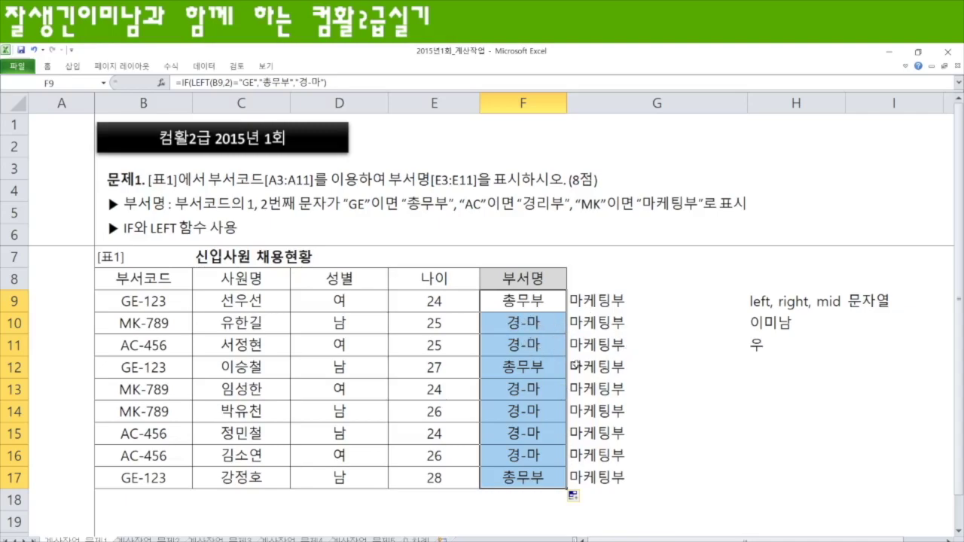
Step: Change F9's IF formula to test for "AC" and return "경리부" when true
{"action": "double_click", "coordinate": [561, 300]}
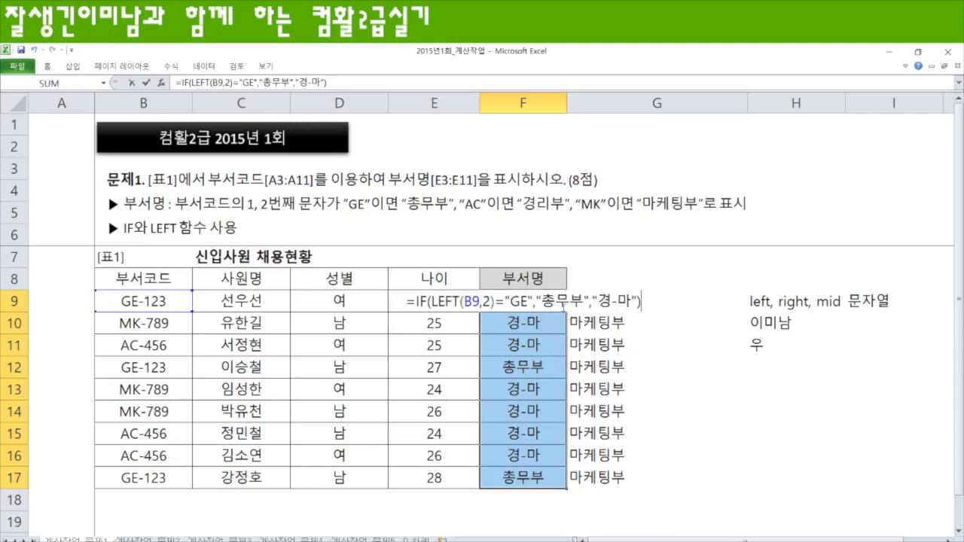
{"action": "left_click_drag", "start_coordinate": [510, 302], "coordinate": [528, 301]}
{"action": "type", "text": "AC"}
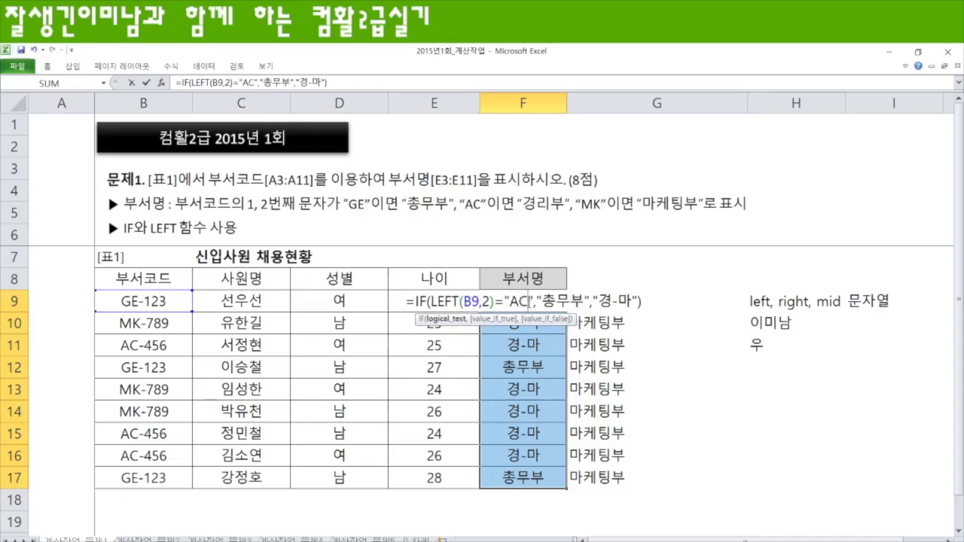
{"action": "left_click", "coordinate": [539, 301]}
{"action": "type", "text": "경립"}
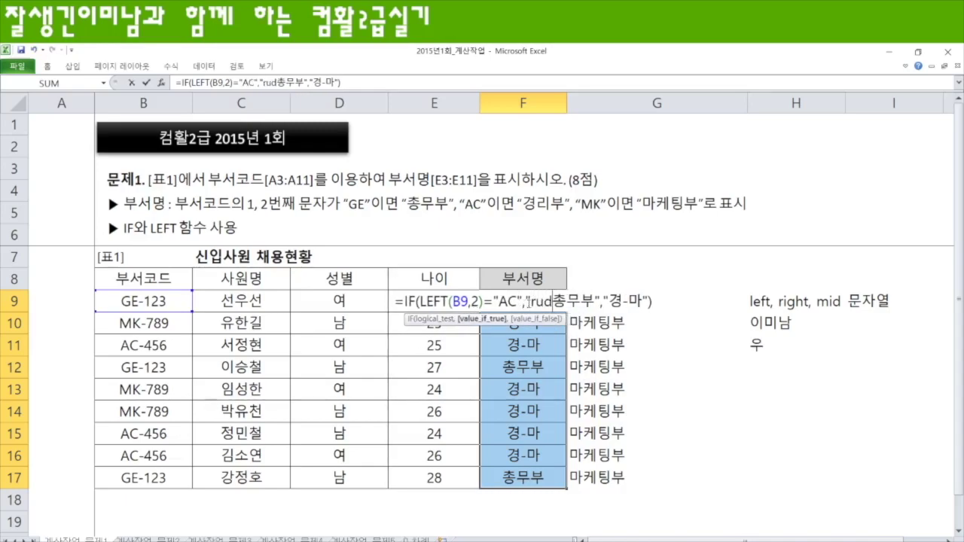
{"action": "type", "text": "부"}
{"action": "key", "text": "Delete"}
{"action": "key", "text": "Delete"}
{"action": "key", "text": "Delete"}
{"action": "key", "text": "Right"}
{"action": "key", "text": "Right"}
{"action": "key", "text": "Right"}
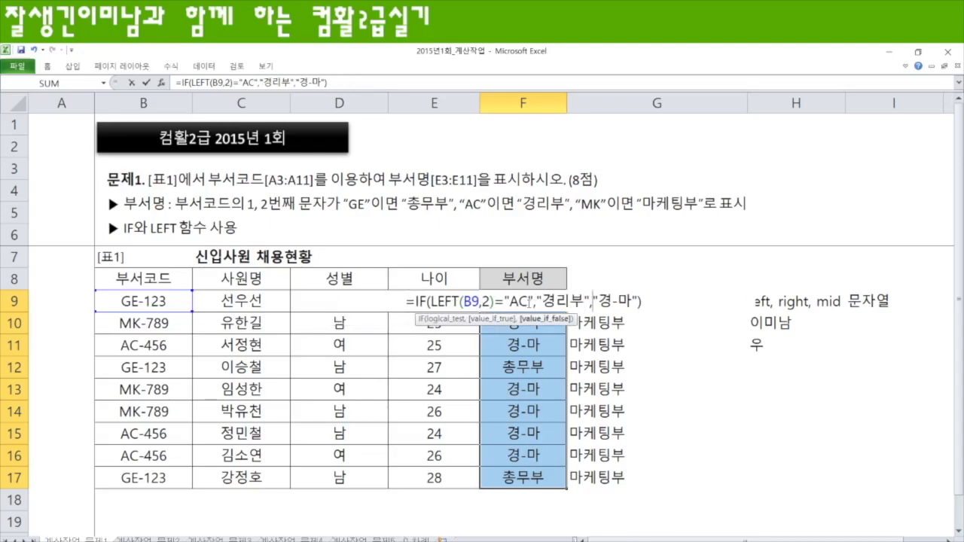
Step: Replace the false result in F9's IF formula with "마케팅부"
{"action": "key", "text": "shift+Right"}
{"action": "key", "text": "shift+Right"}
{"action": "key", "text": "shift+Right"}
{"action": "type", "text": "마케팅부"}
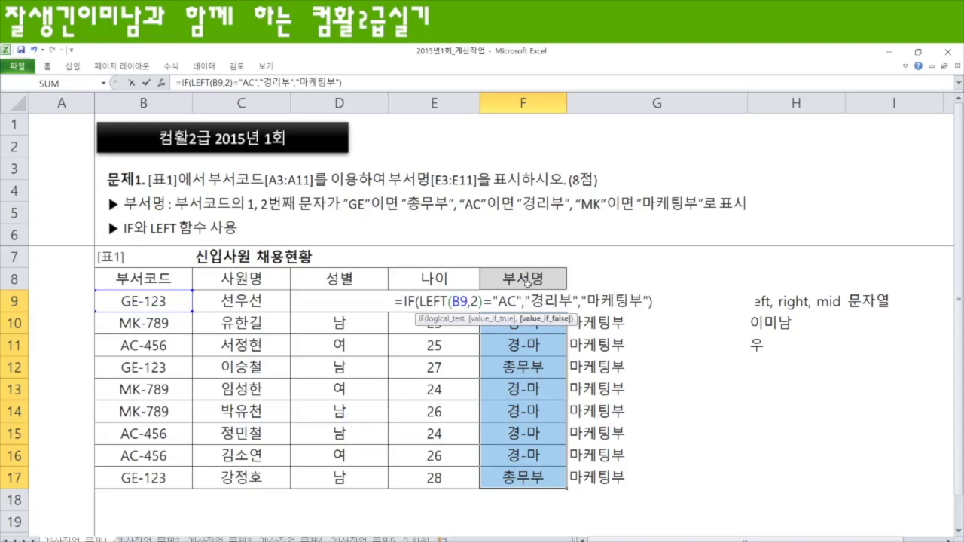
Step: Copy F9's edited IF expression without its leading equals sign, and discard the edit
{"action": "left_click_drag", "start_coordinate": [401, 303], "coordinate": [712, 311]}
{"action": "key", "text": "ctrl+c"}
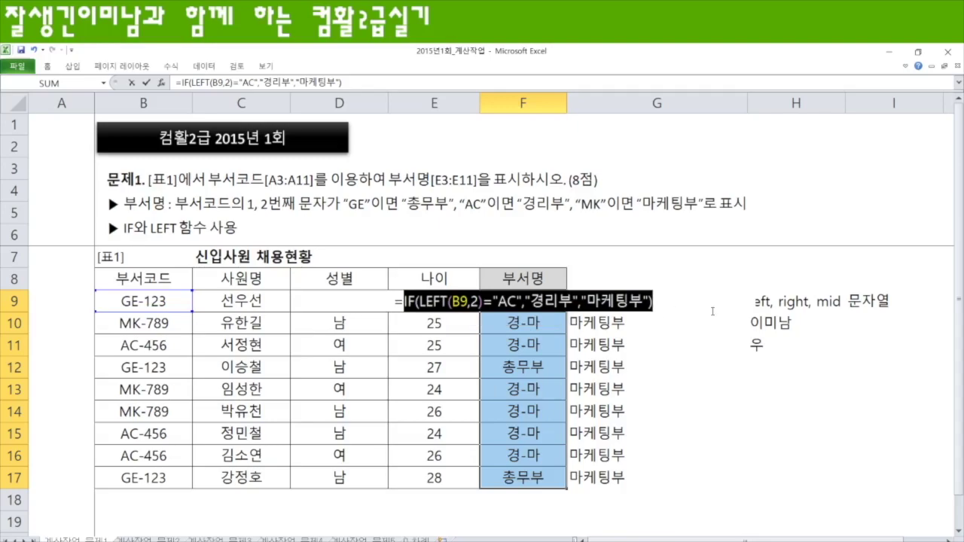
{"action": "key", "text": "Escape"}
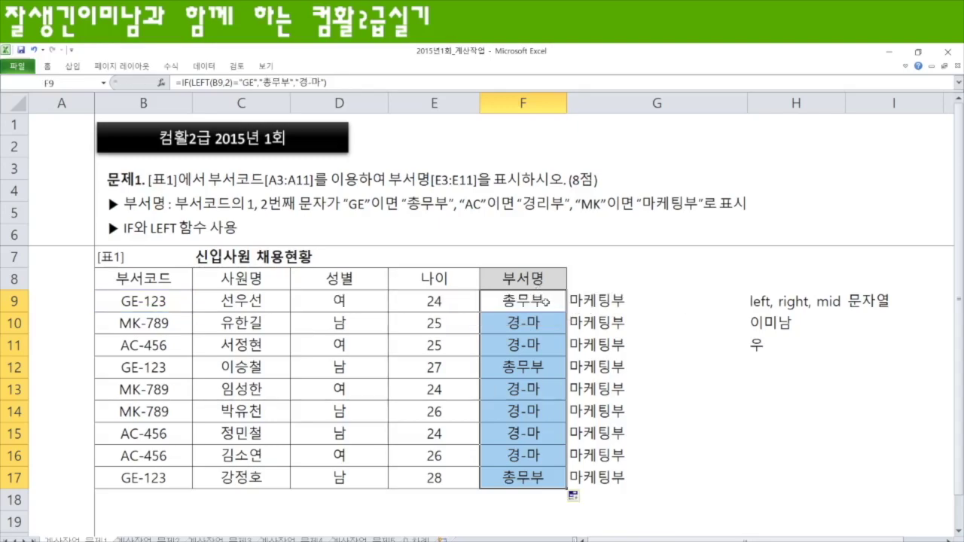
Step: Replace both result arguments in F9's IF formula with the copied "AC" IF expression, and fill it down through F17
{"action": "double_click", "coordinate": [543, 301]}
{"action": "left_click_drag", "start_coordinate": [535, 302], "coordinate": [639, 301]}
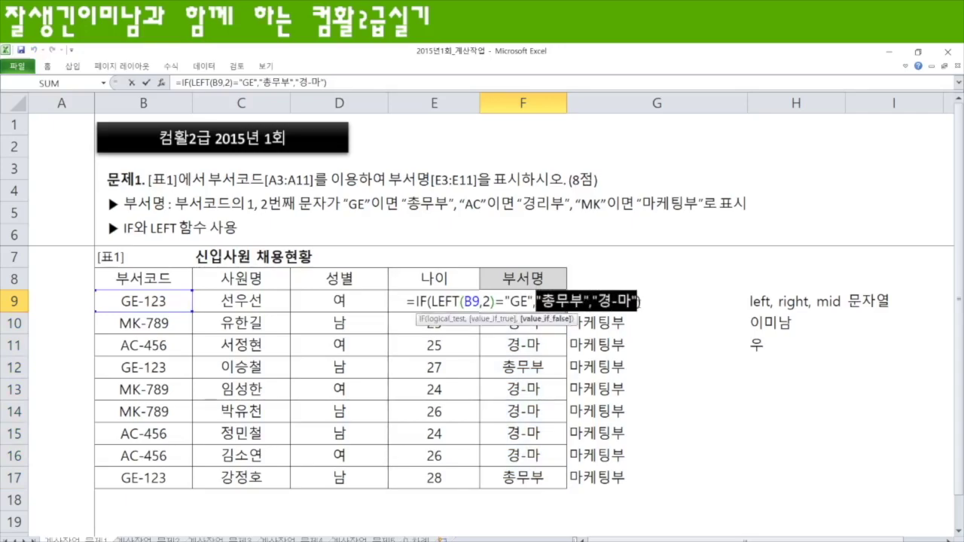
{"action": "key", "text": "ctrl+v"}
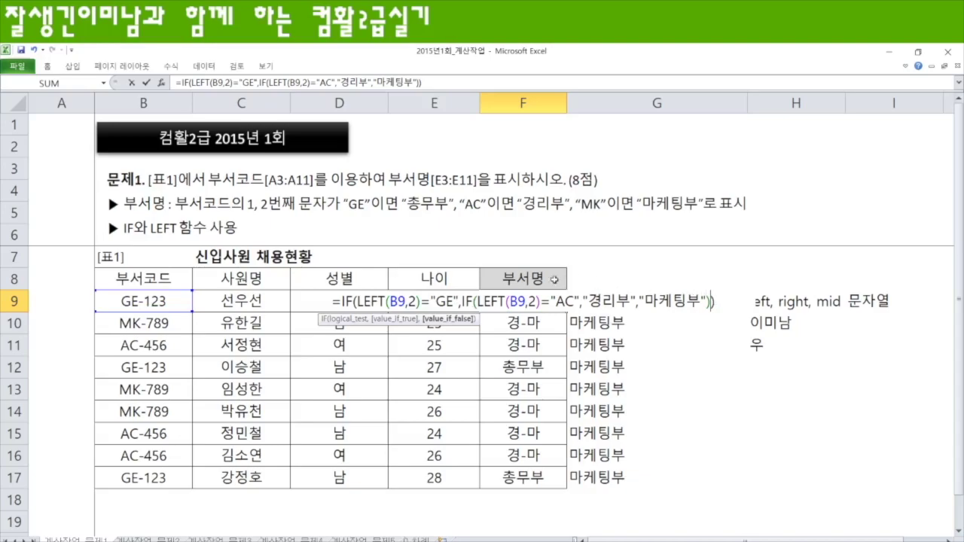
{"action": "key", "text": "Return"}
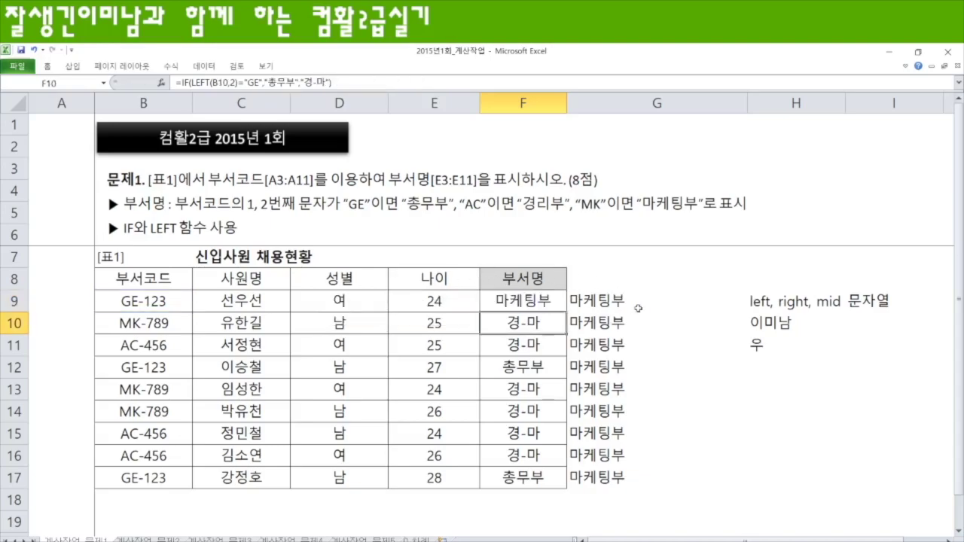
{"action": "left_click", "coordinate": [507, 300]}
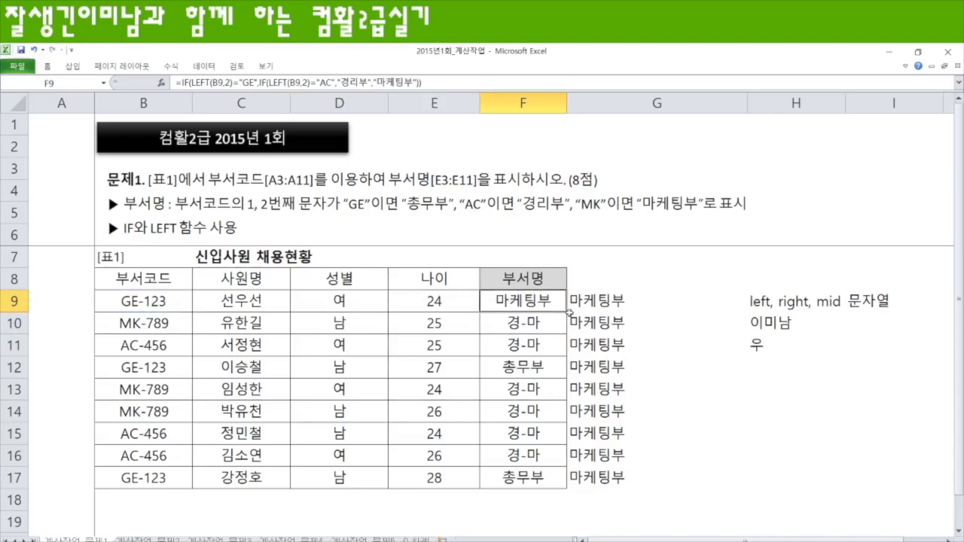
{"action": "double_click", "coordinate": [564, 312]}
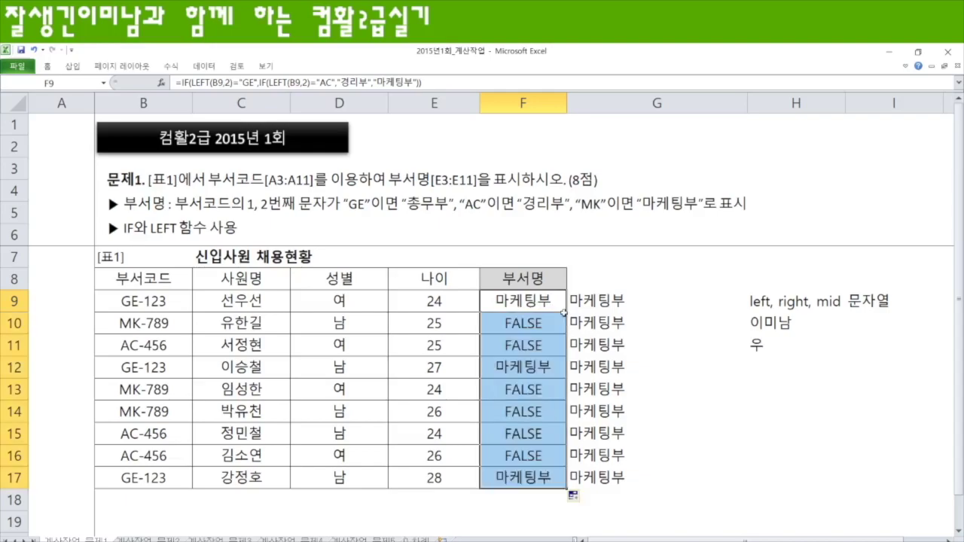
Step: Insert "총무부" as the true result before the nested IF in F9's formula, and fill it down through F17
{"action": "left_click", "coordinate": [555, 302]}
{"action": "double_click", "coordinate": [555, 301]}
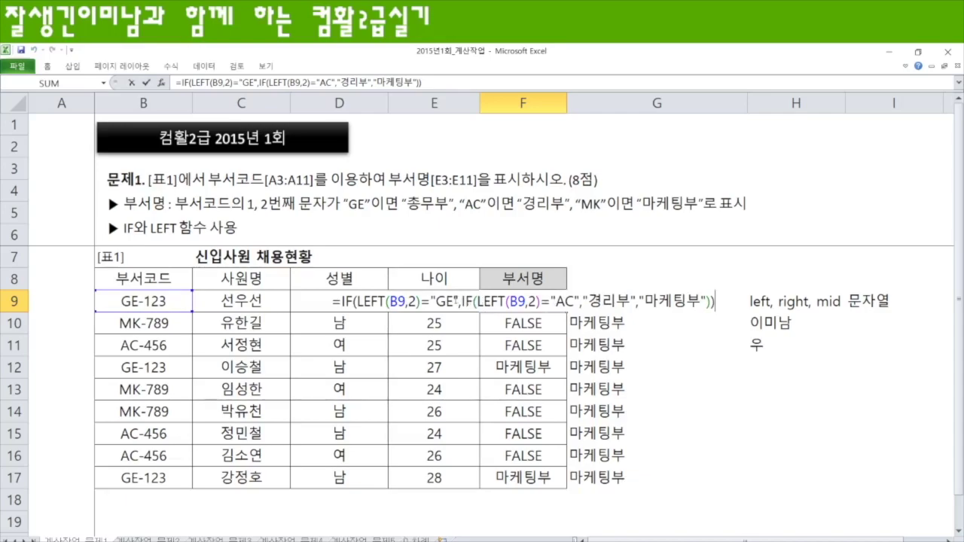
{"action": "left_click", "coordinate": [462, 301]}
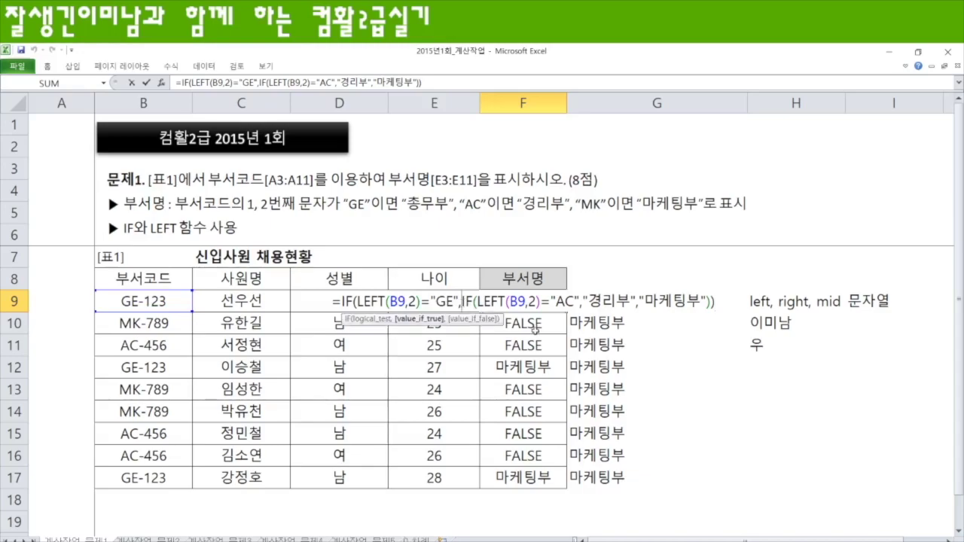
{"action": "key", "text": "shift+Left"}
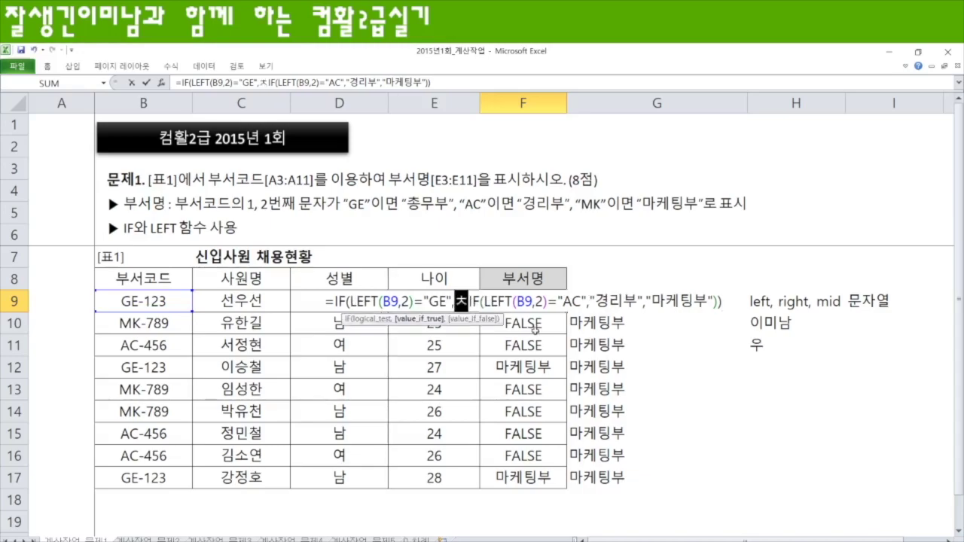
{"action": "key", "text": "BackSpace"}
{"action": "type", "text": ",\"총뭅"}
{"action": "type", "text": "부\","}
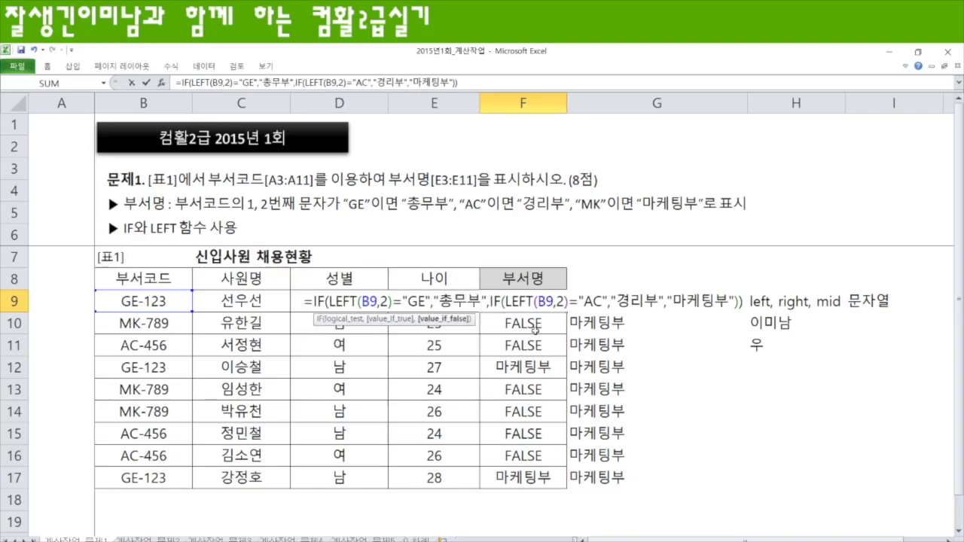
{"action": "key", "text": "Return"}
{"action": "left_click", "coordinate": [535, 301]}
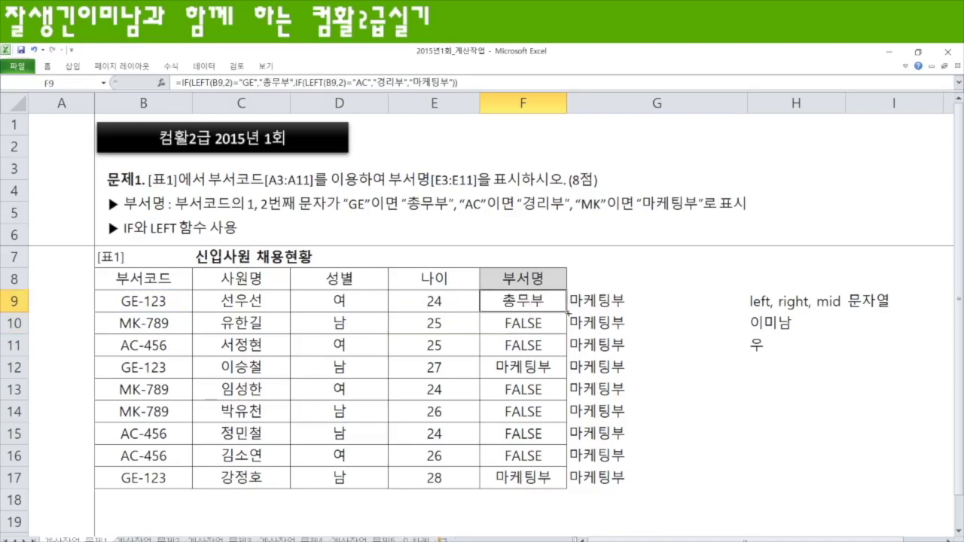
{"action": "double_click", "coordinate": [566, 311]}
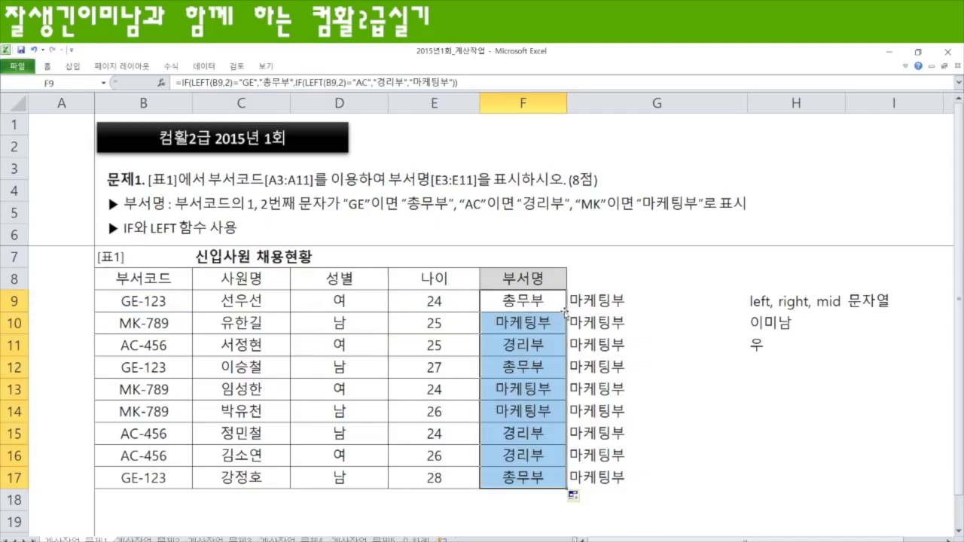
Step: Undo the nested IF edits and fills in F9:F17, restoring F9's single IF formula with "경-마" as the false result
{"action": "double_click", "coordinate": [559, 304]}
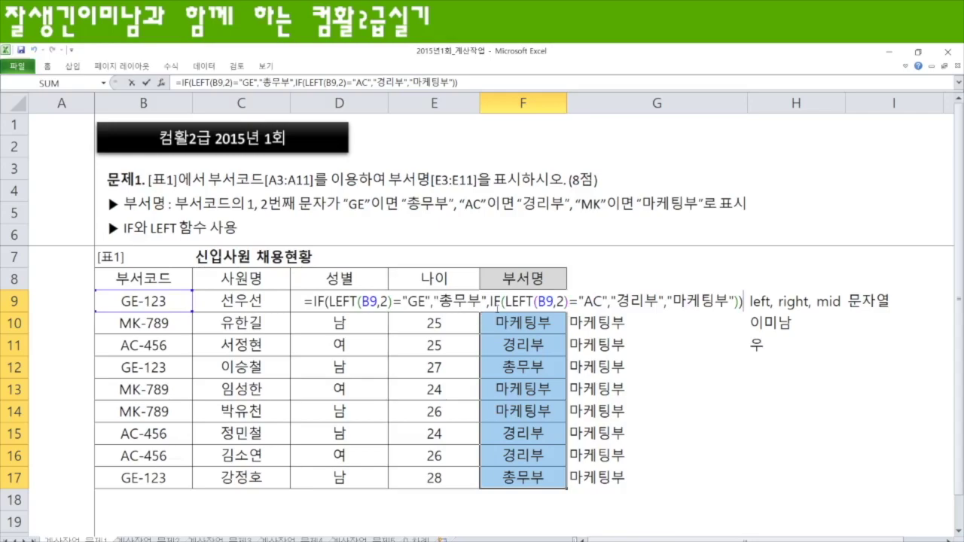
{"action": "left_click_drag", "start_coordinate": [488, 302], "coordinate": [597, 301]}
{"action": "key", "text": "Escape"}
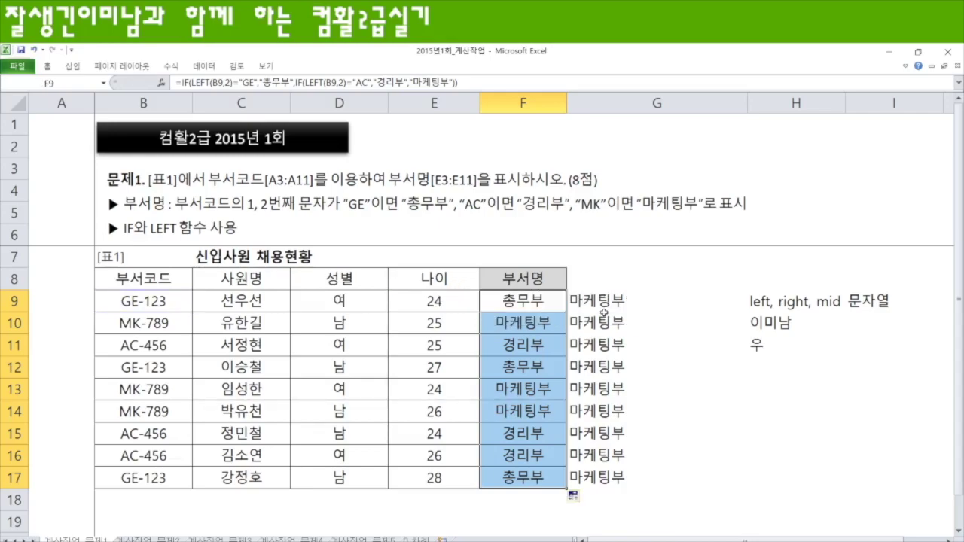
{"action": "key", "text": "ctrl+z"}
{"action": "key", "text": "ctrl+z"}
{"action": "key", "text": "ctrl+z"}
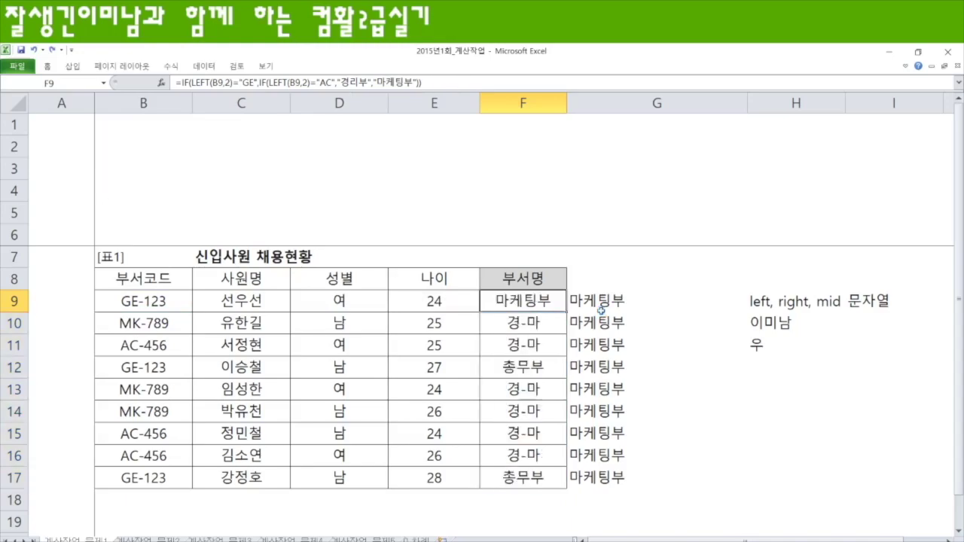
{"action": "key", "text": "ctrl+z"}
Step: Edit F9's IF formula to test for "AC" and return "경리부" as the true result
{"action": "key", "text": "F2"}
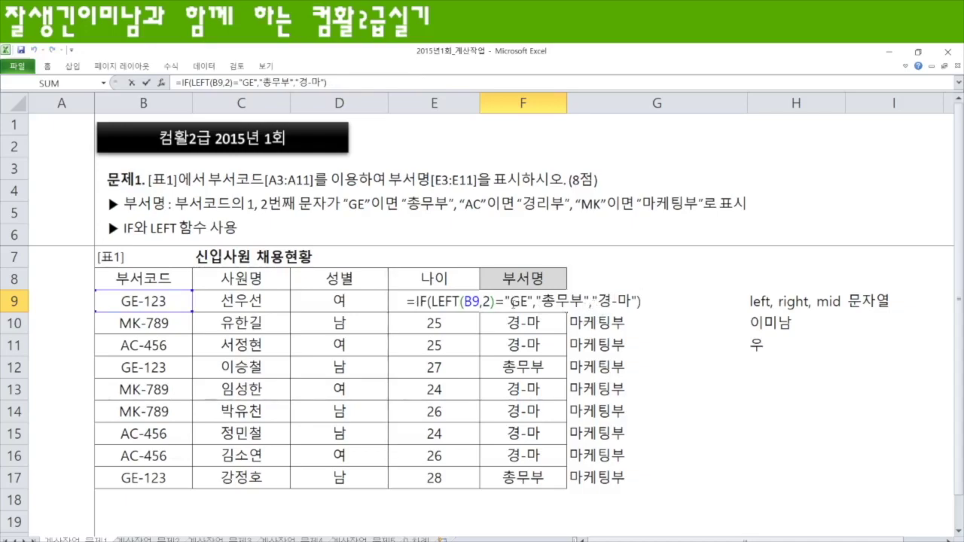
{"action": "left_click_drag", "start_coordinate": [511, 301], "coordinate": [527, 301]}
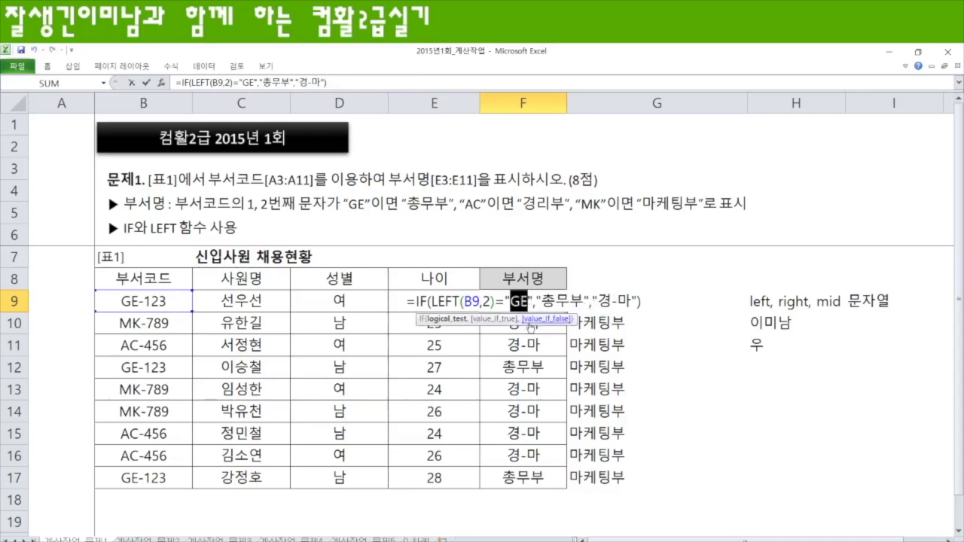
{"action": "type", "text": "AC"}
{"action": "key", "text": "Right"}
{"action": "key", "text": "Right"}
{"action": "type", "text": "경리부"}
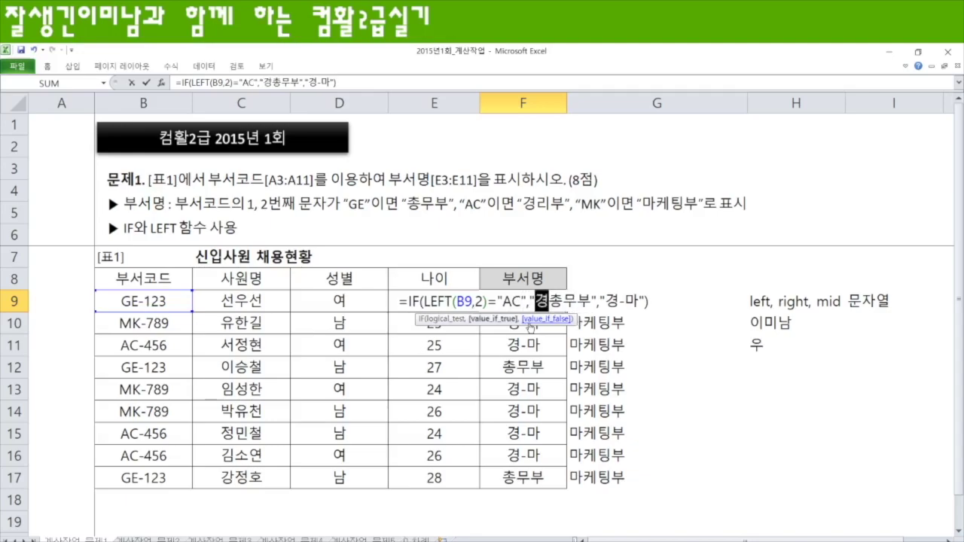
{"action": "key", "text": "Delete"}
{"action": "key", "text": "Delete"}
{"action": "key", "text": "Delete"}
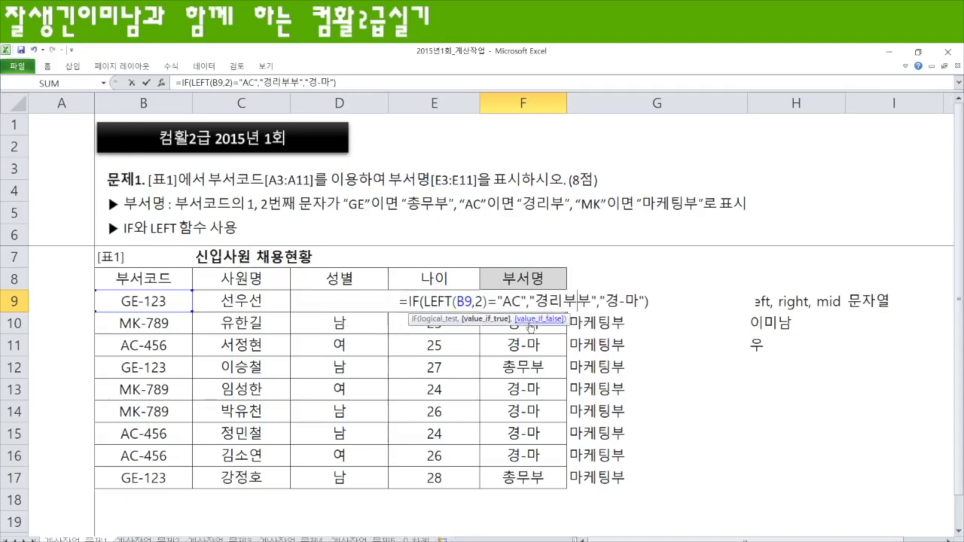
Step: Replace the "경-마" false result in F9's formula with "마케팅부"
{"action": "key", "text": "Right"}
{"action": "key", "text": "Right"}
{"action": "key", "text": "Right"}
{"action": "key", "text": "shift+Right"}
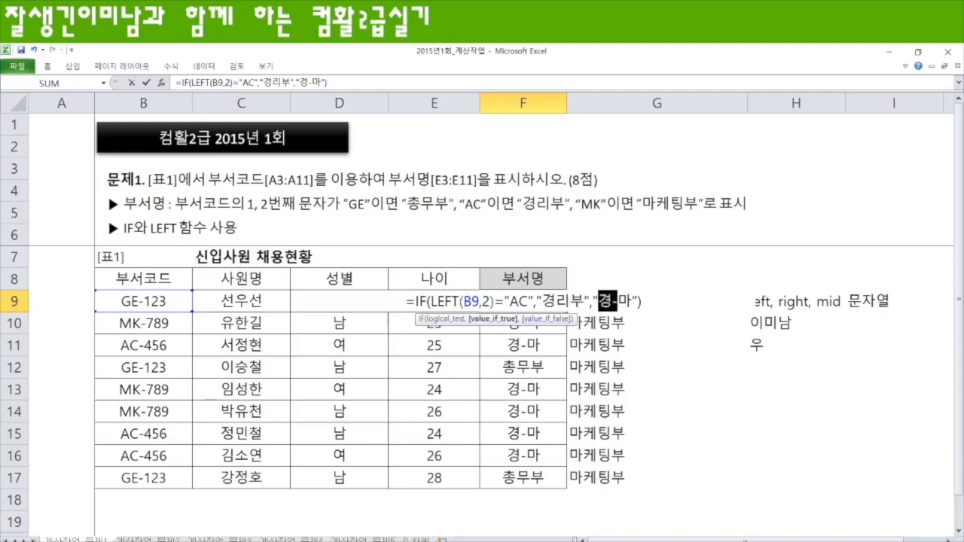
{"action": "key", "text": "shift+Right"}
{"action": "key", "text": "shift+Right"}
{"action": "type", "text": "마케팅부"}
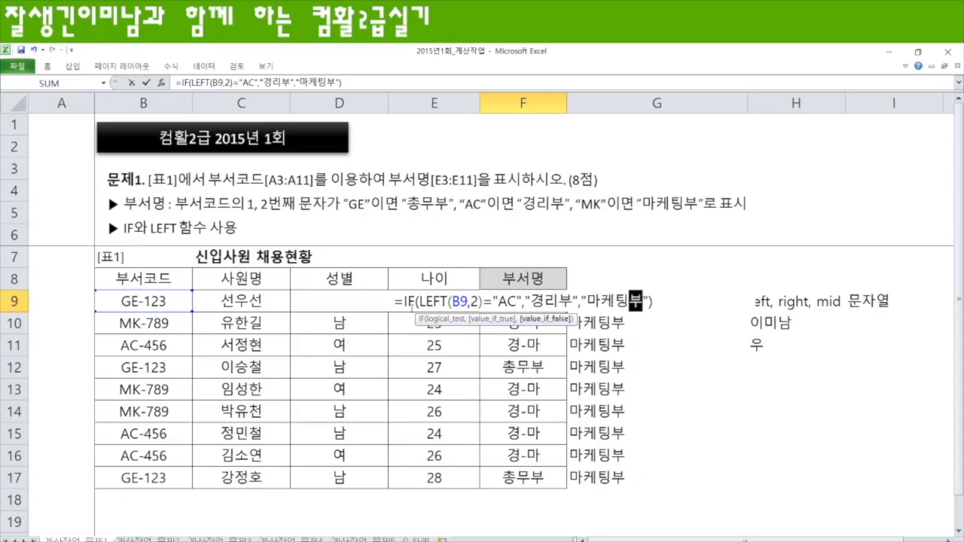
Step: Copy F9's "AC" IF expression without the leading equals sign, and discard the cell edit
{"action": "left_click_drag", "start_coordinate": [405, 301], "coordinate": [652, 302]}
{"action": "key", "text": "ctrl+c"}
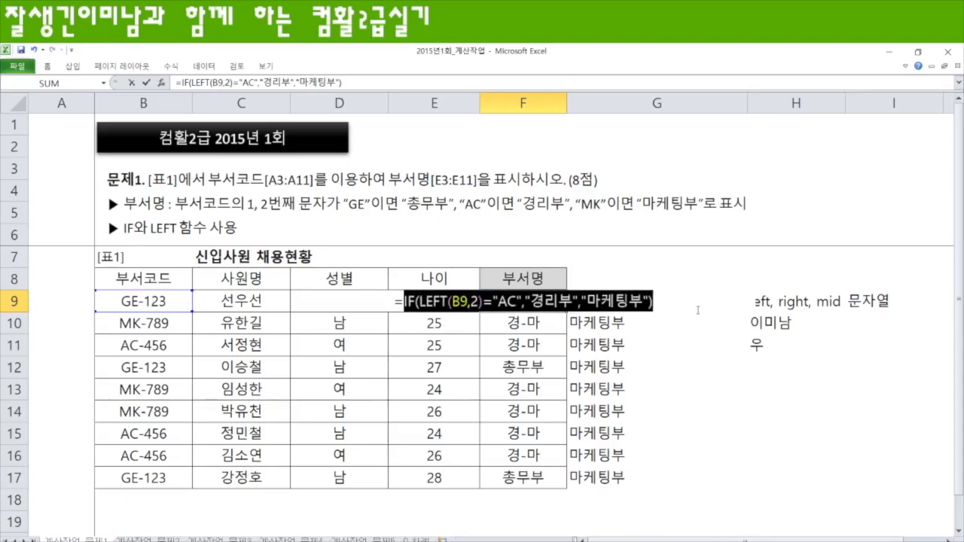
{"action": "key", "text": "Escape"}
Step: Replace only the "경-마" false result in F9's formula with the copied IF expression, and fill it down through F17
{"action": "key", "text": "F2"}
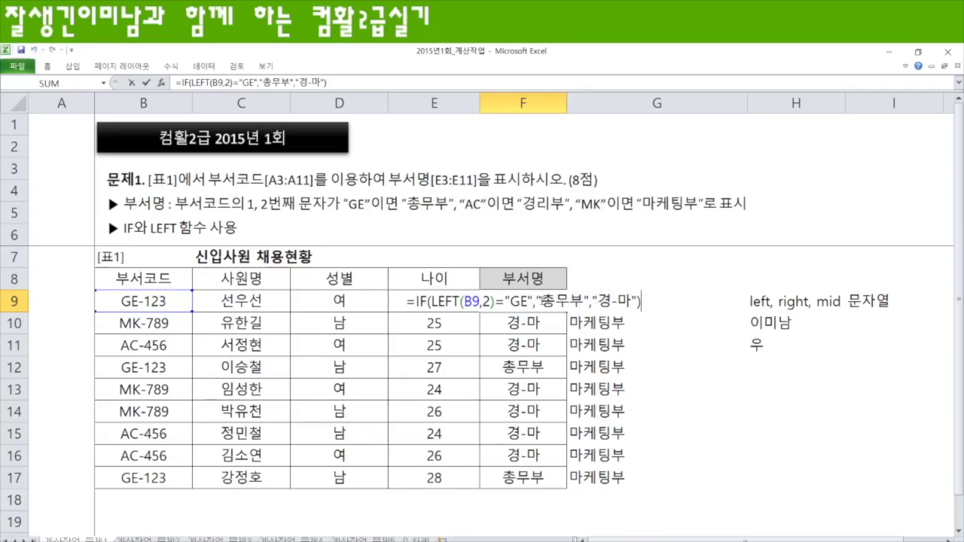
{"action": "left_click_drag", "start_coordinate": [595, 300], "coordinate": [638, 300]}
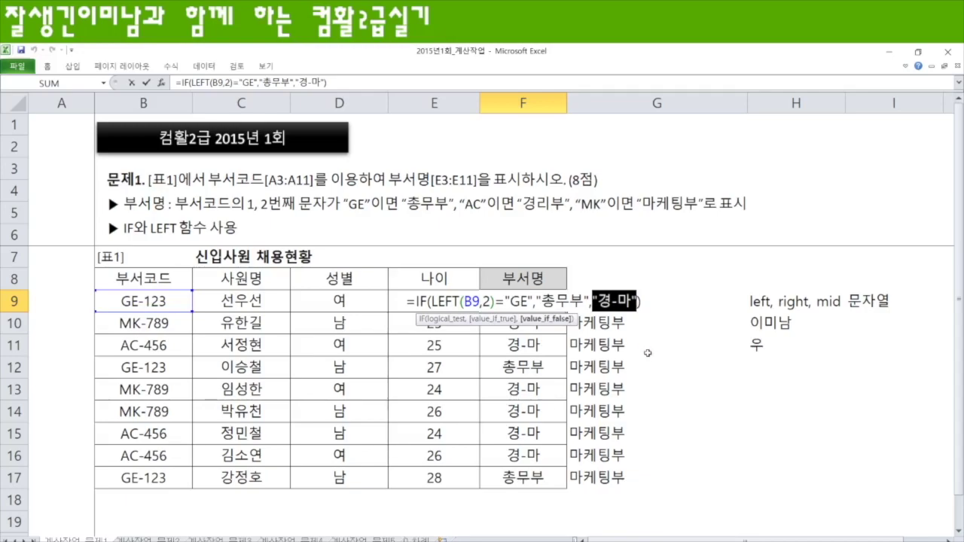
{"action": "key", "text": "ctrl+v"}
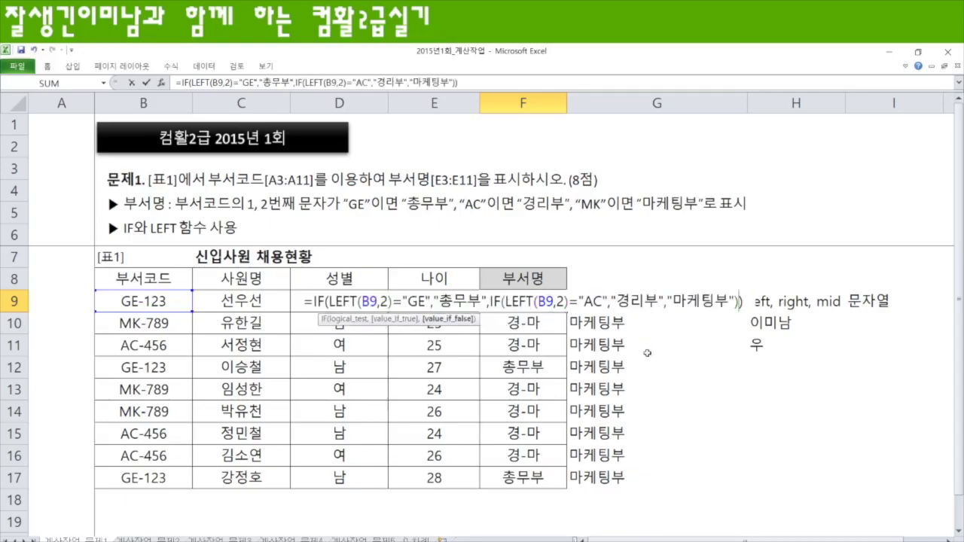
{"action": "key", "text": "Return"}
{"action": "left_click", "coordinate": [523, 302]}
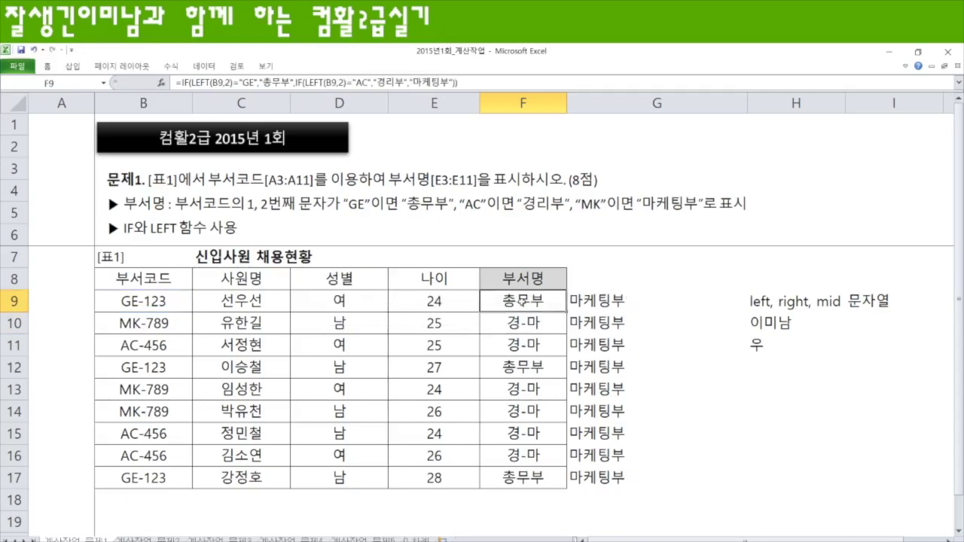
{"action": "double_click", "coordinate": [567, 309]}
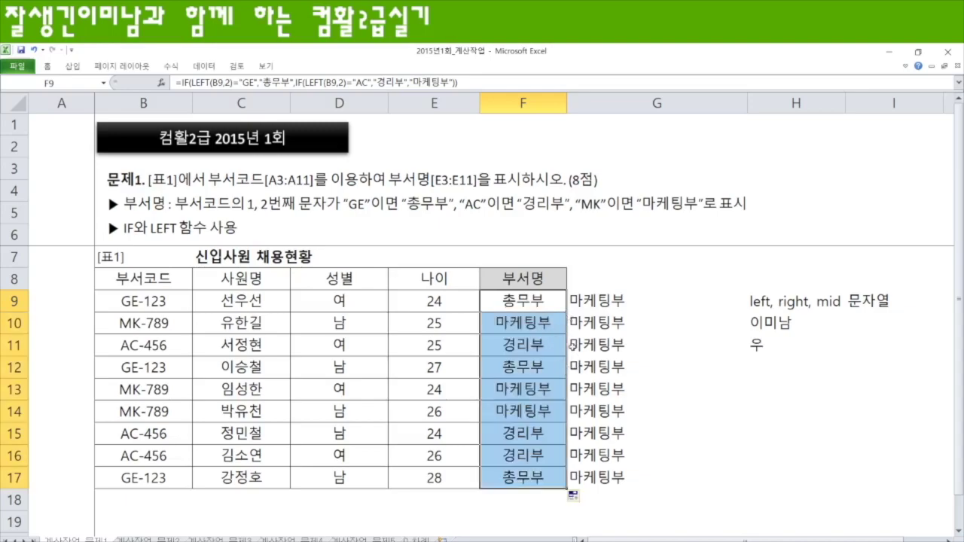
{"action": "key", "text": "F2"}
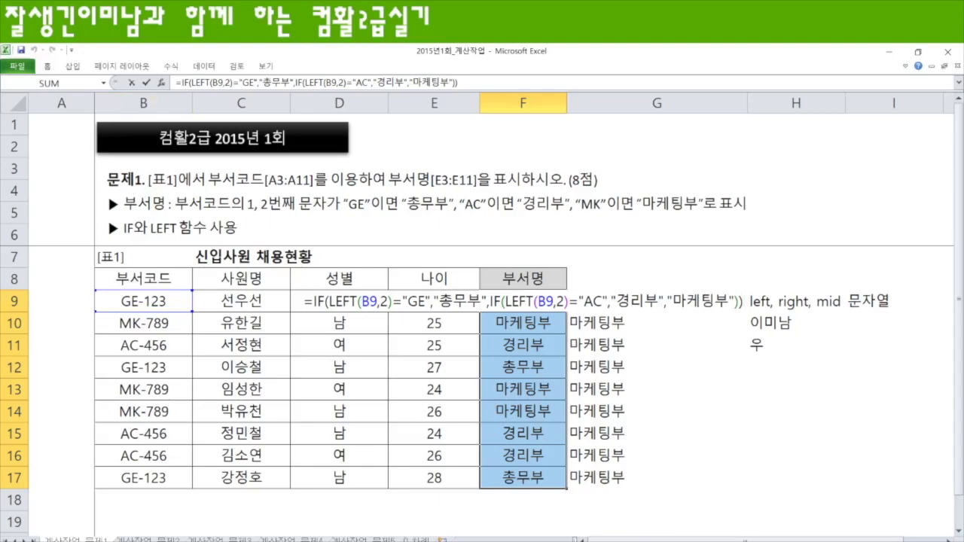
{"action": "left_click", "coordinate": [74, 70]}
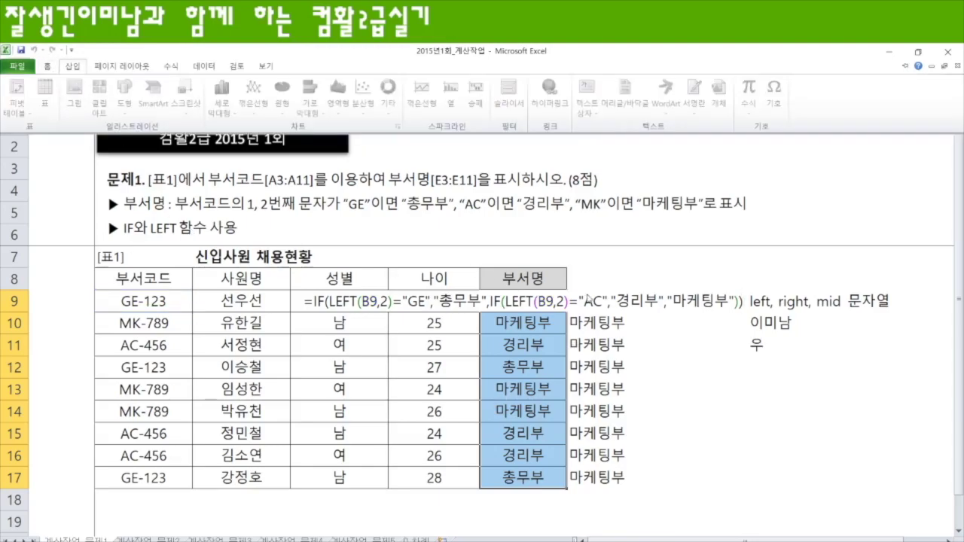
{"action": "key", "text": "Escape"}
{"action": "left_click", "coordinate": [684, 352]}
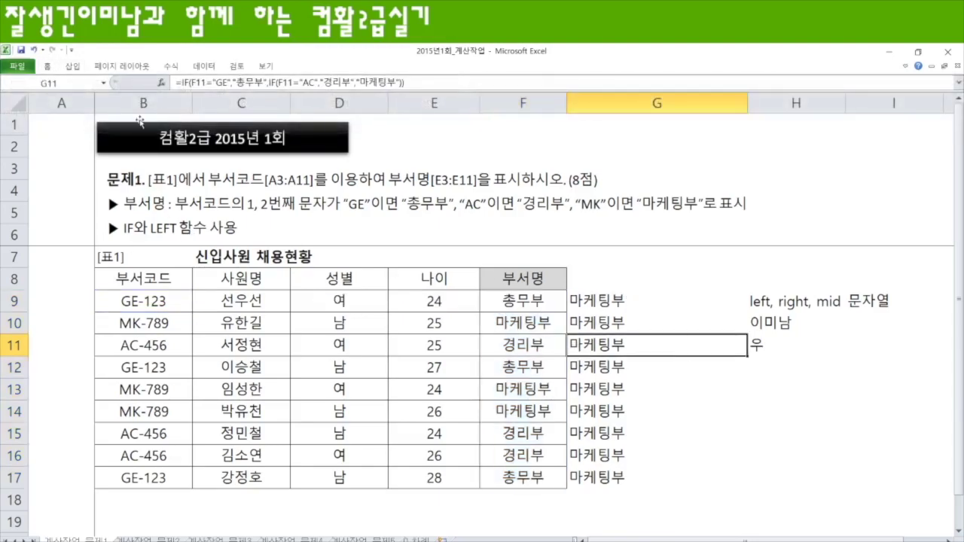
Step: Draw an isosceles triangle shape over the beginning of the 문제1 instruction text near column B, rows 2 to 4
{"action": "left_click", "coordinate": [73, 67]}
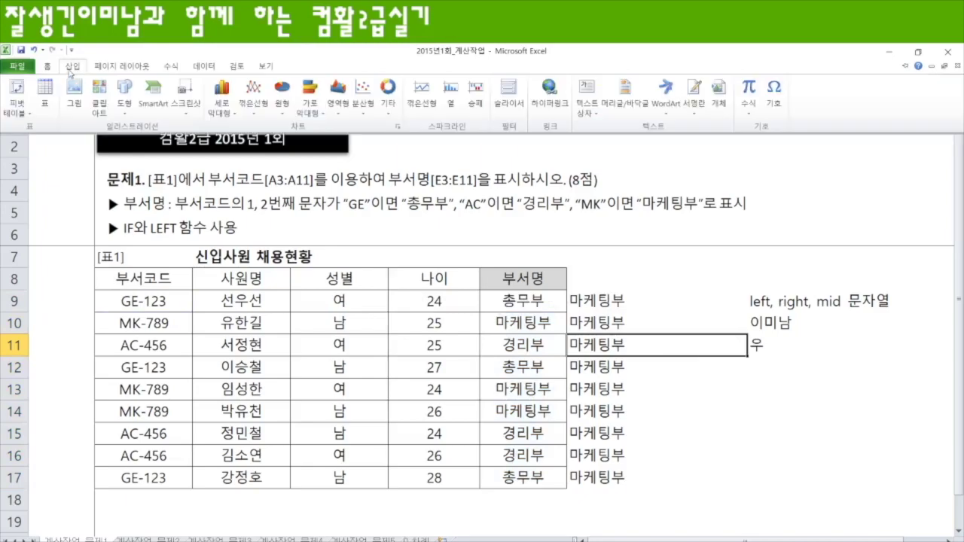
{"action": "left_click", "coordinate": [124, 115]}
{"action": "left_click", "coordinate": [91, 140]}
{"action": "left_click_drag", "start_coordinate": [100, 149], "coordinate": [159, 182]}
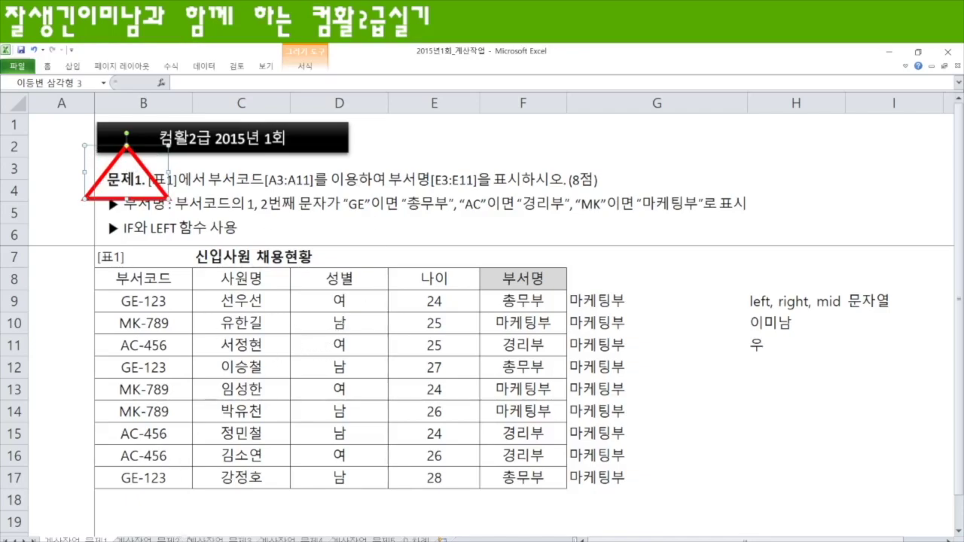
Step: On the 계산작업_문제2 sheet, fill the grade 3, class 2 student rows B9:D9, B13:D13 and B17:D17 yellow, and select E17
{"action": "left_click", "coordinate": [132, 537]}
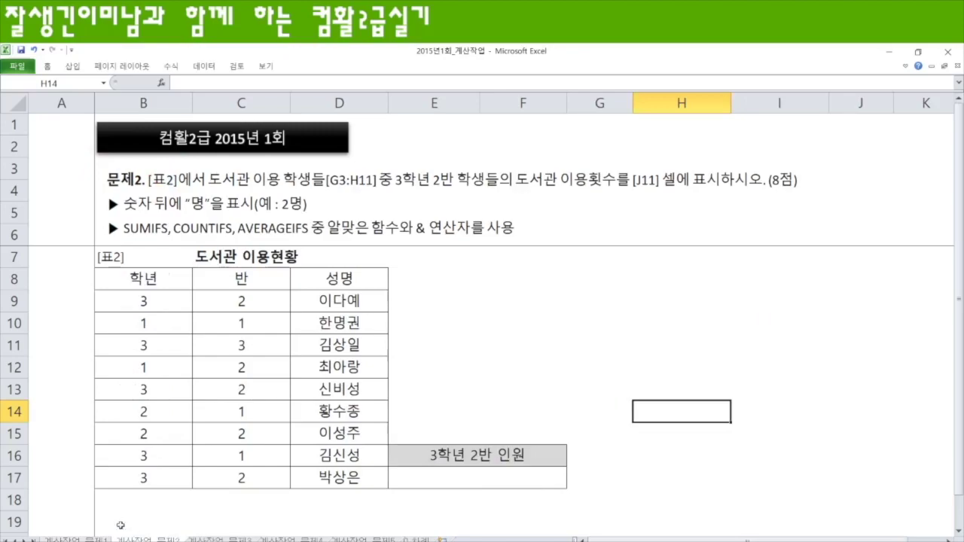
{"action": "left_click", "coordinate": [467, 479]}
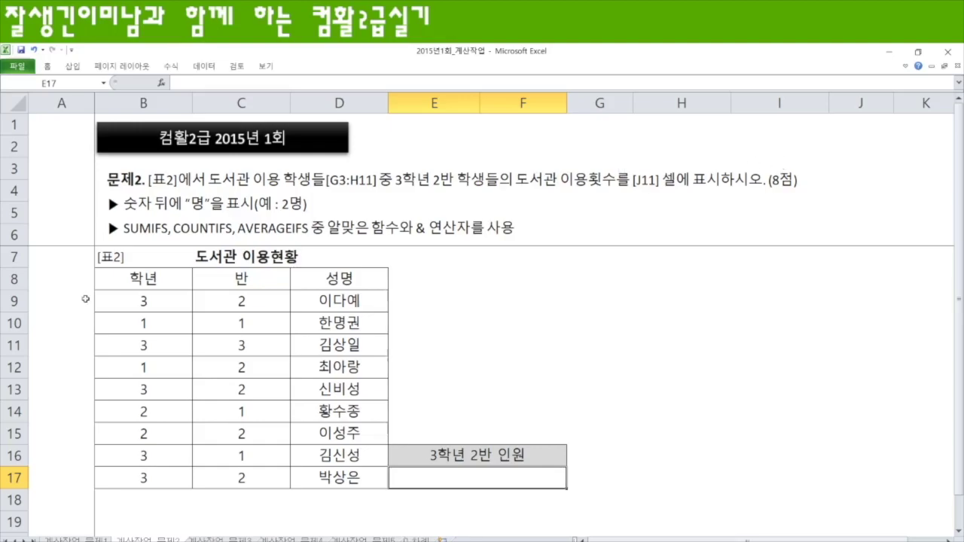
{"action": "left_click_drag", "start_coordinate": [134, 300], "coordinate": [360, 297]}
{"action": "left_click_drag", "start_coordinate": [145, 388], "coordinate": [331, 387]}
{"action": "left_click_drag", "start_coordinate": [149, 479], "coordinate": [339, 478]}
{"action": "right_click", "coordinate": [337, 394]}
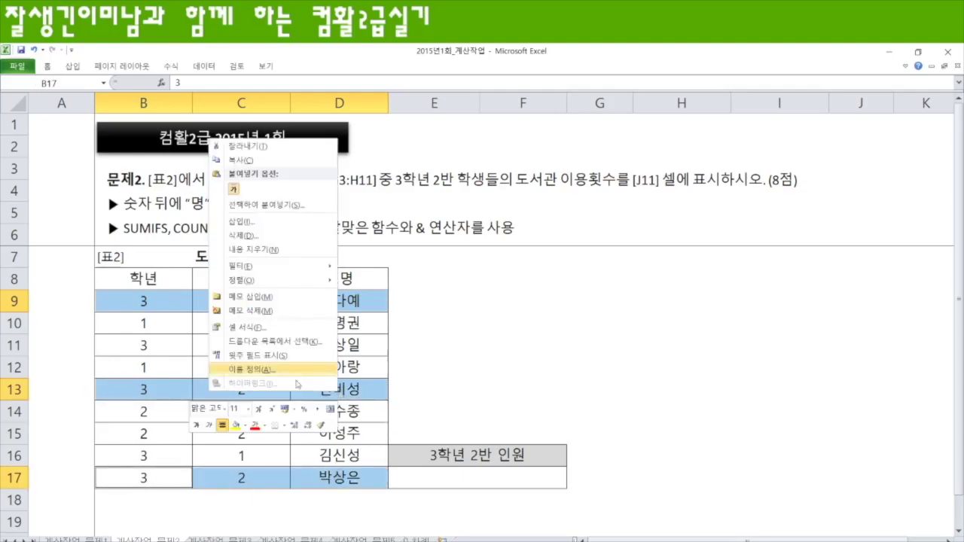
{"action": "left_click", "coordinate": [236, 425]}
{"action": "left_click", "coordinate": [482, 480]}
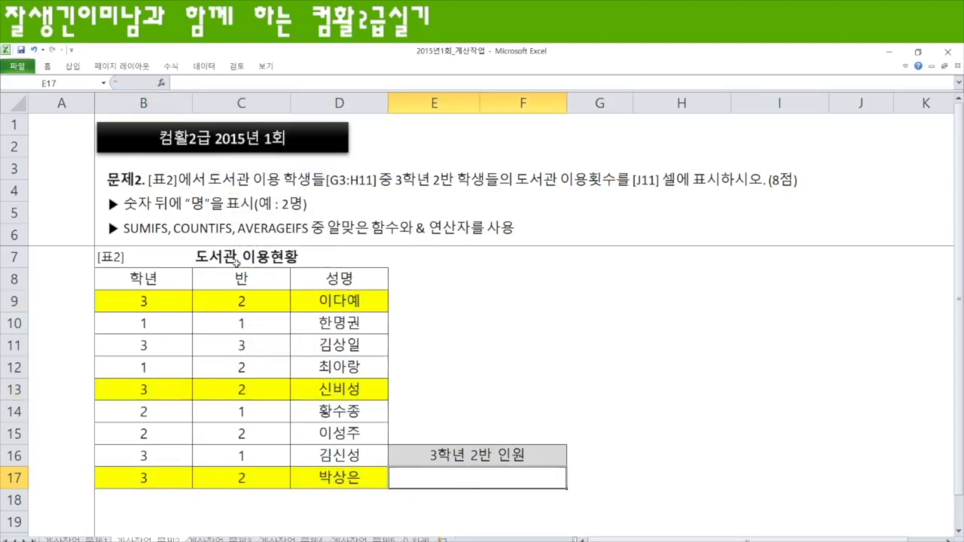
Step: In E17, enter a COUNTIFS formula counting rows with 3 in B9:B17 and 2 in C9:C17
{"action": "left_click_drag", "start_coordinate": [160, 300], "coordinate": [161, 475]}
{"action": "left_click_drag", "start_coordinate": [258, 300], "coordinate": [265, 486]}
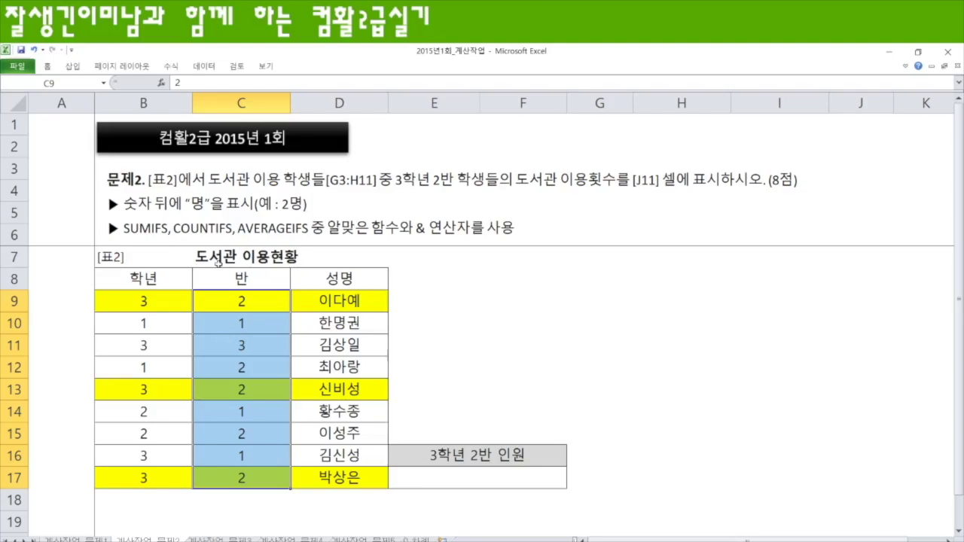
{"action": "left_click", "coordinate": [486, 477]}
{"action": "type", "text": "="}
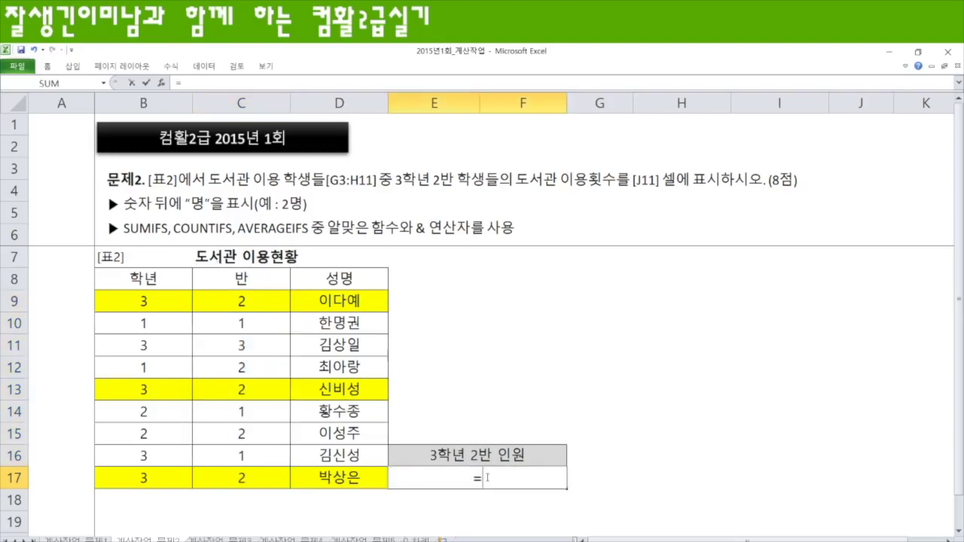
{"action": "type", "text": "ㅊ"}
{"action": "key", "text": "BackSpace"}
{"action": "type", "text": "cou"}
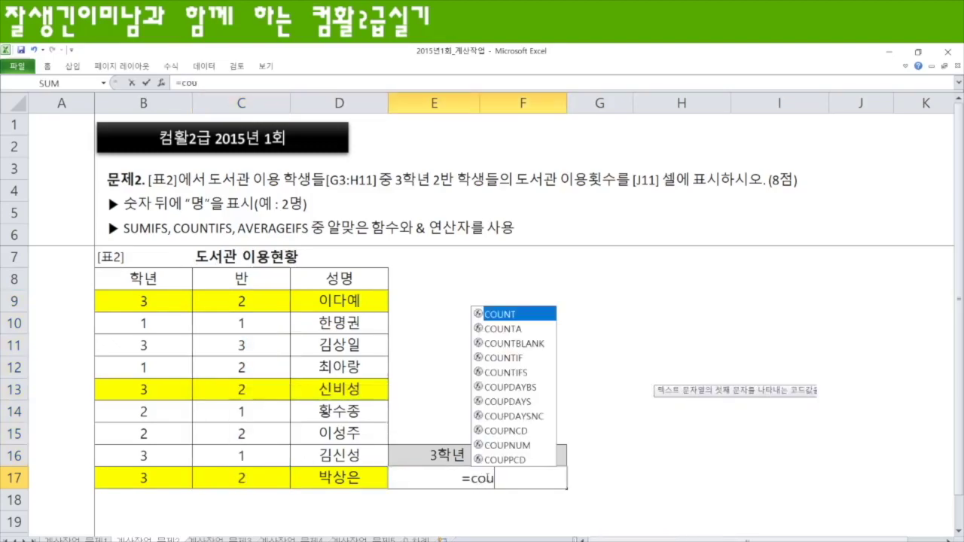
{"action": "type", "text": "ntifs"}
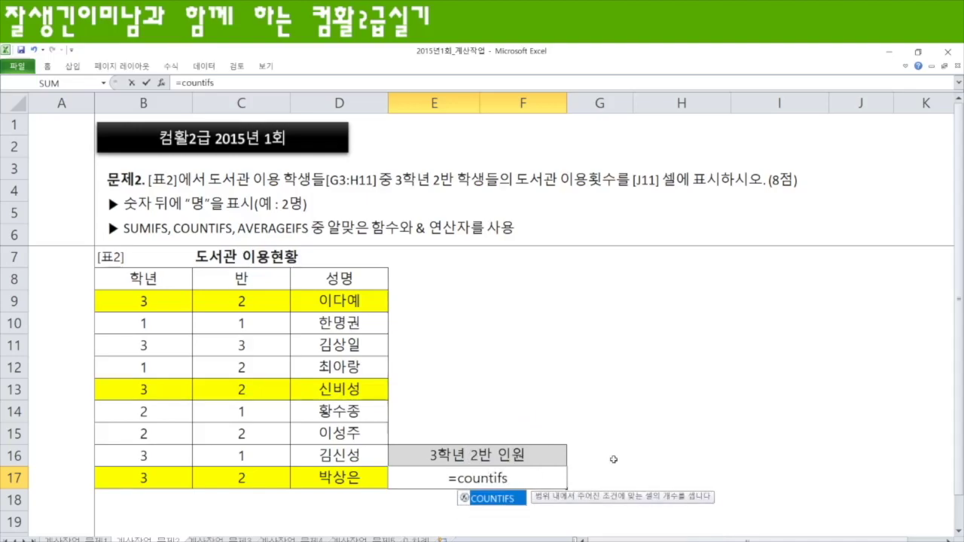
{"action": "key", "text": "Tab"}
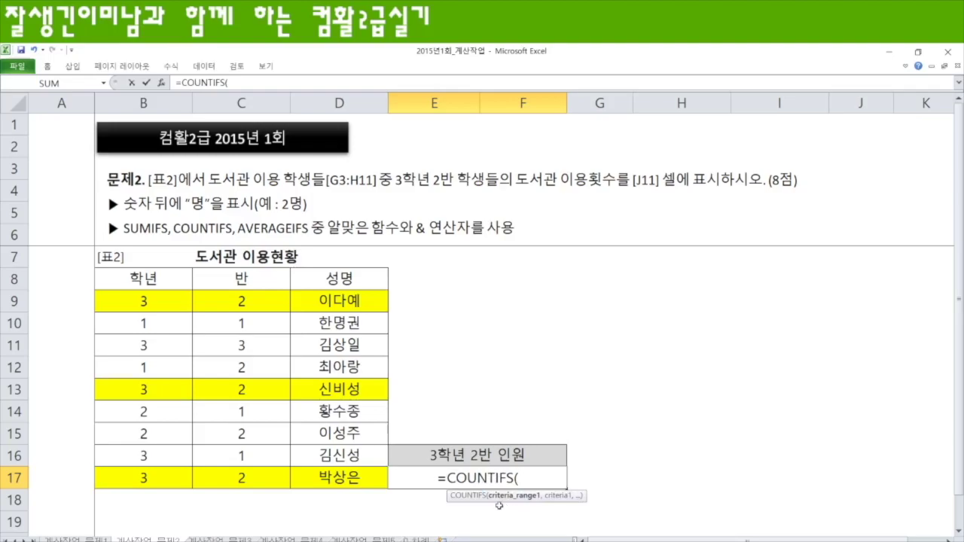
{"action": "left_click_drag", "start_coordinate": [161, 302], "coordinate": [165, 478]}
{"action": "type", "text": ","}
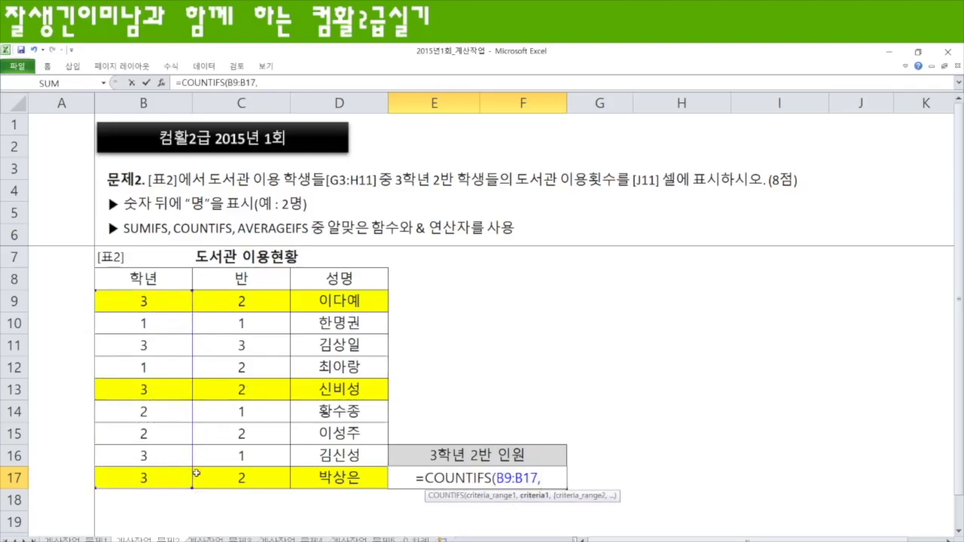
{"action": "type", "text": "3,"}
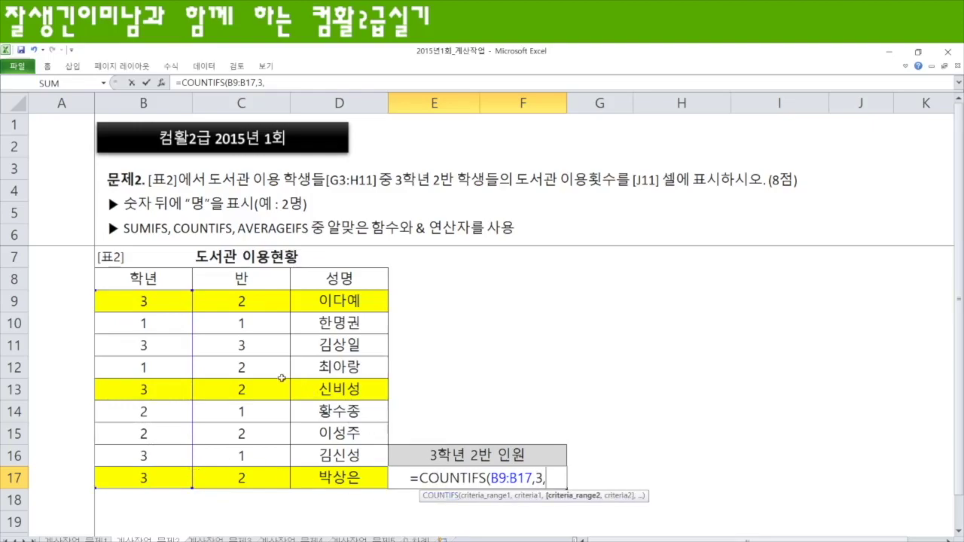
{"action": "left_click_drag", "start_coordinate": [246, 301], "coordinate": [239, 471]}
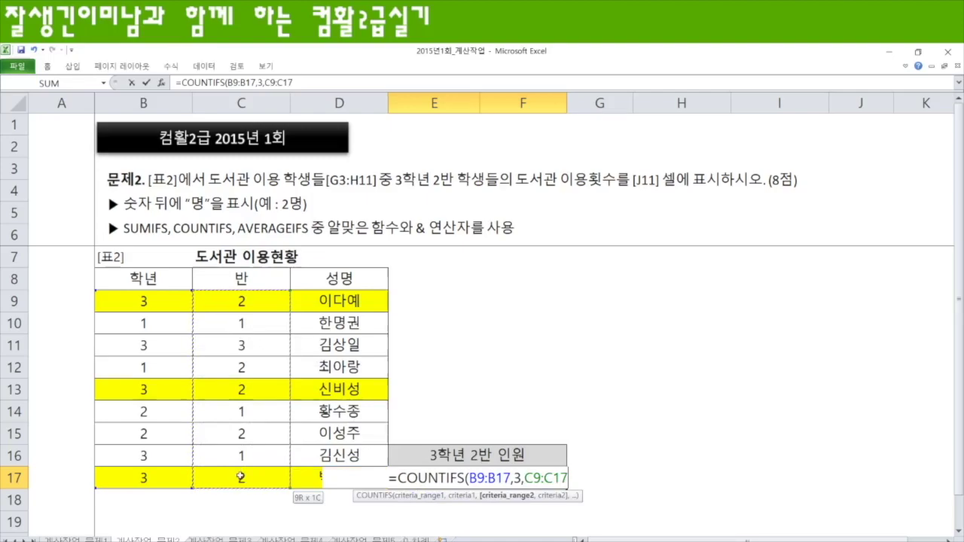
{"action": "type", "text": ","}
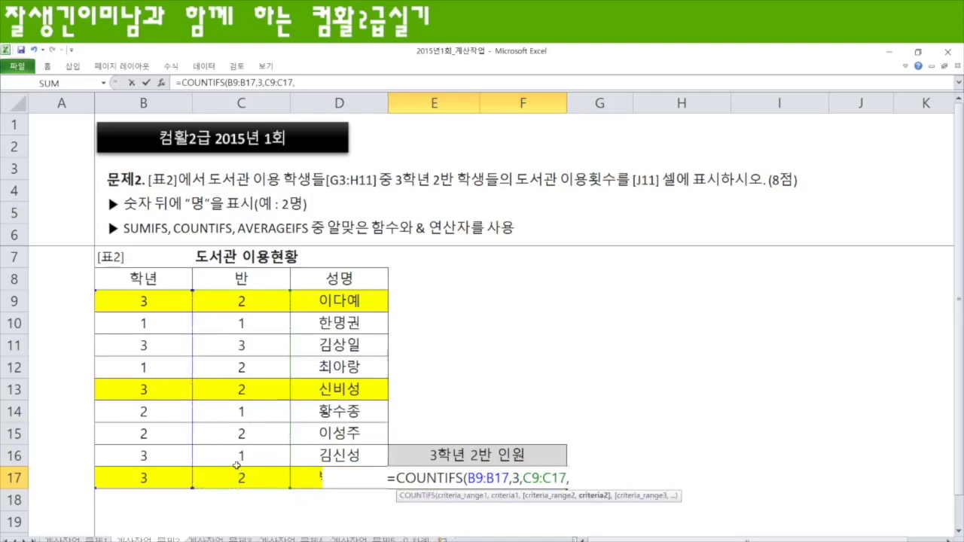
{"action": "type", "text": "2)"}
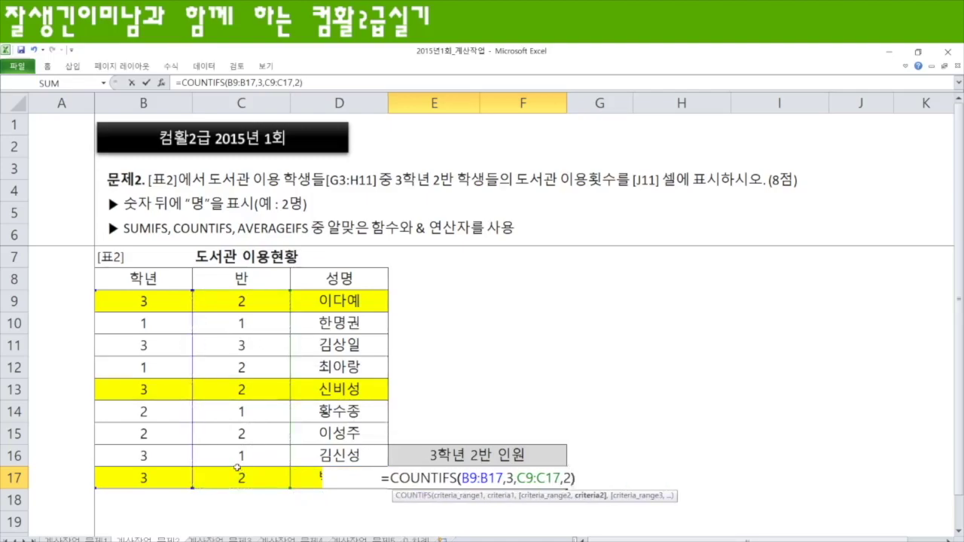
{"action": "key", "text": "Return"}
Step: Append &"명" to the COUNTIFS formula in E17
{"action": "left_click", "coordinate": [515, 479]}
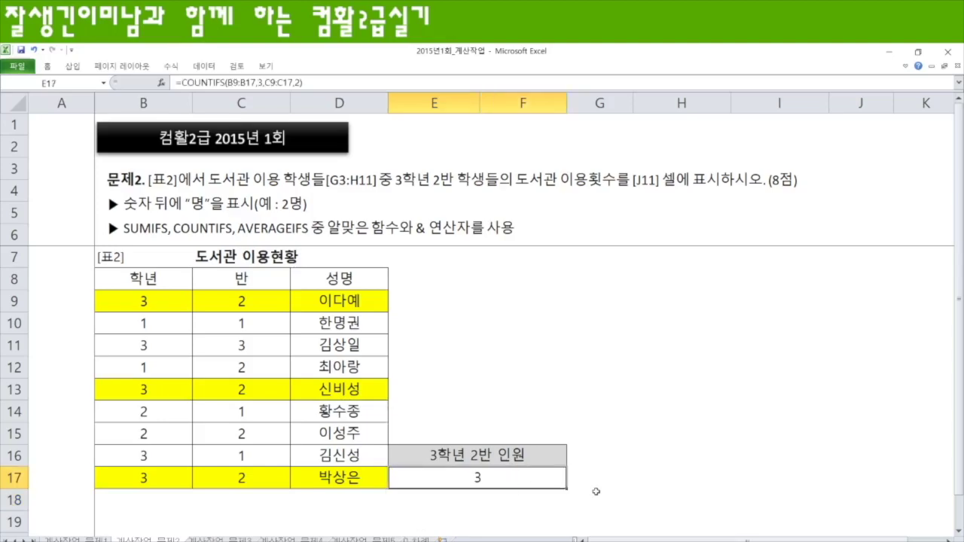
{"action": "key", "text": "F2"}
{"action": "type", "text": "&"}
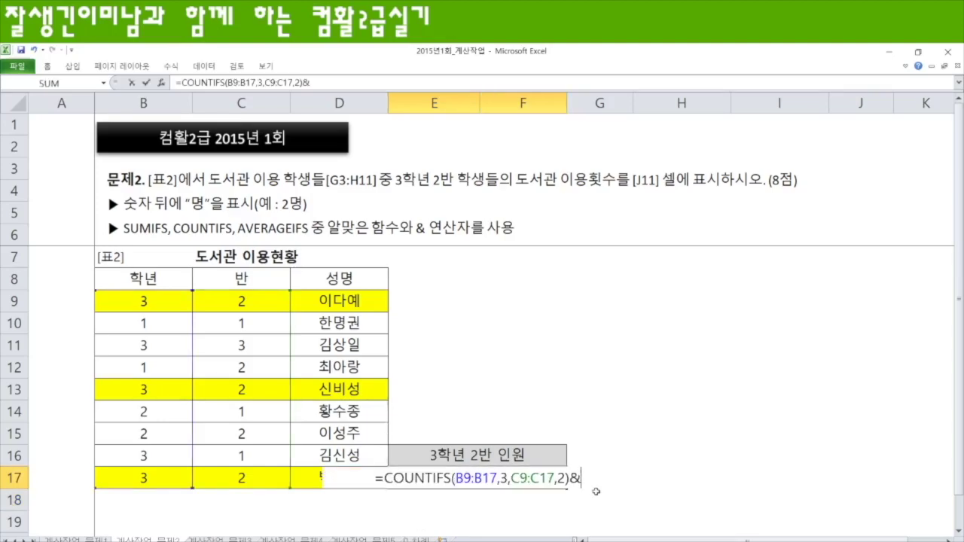
{"action": "type", "text": "\"명\""}
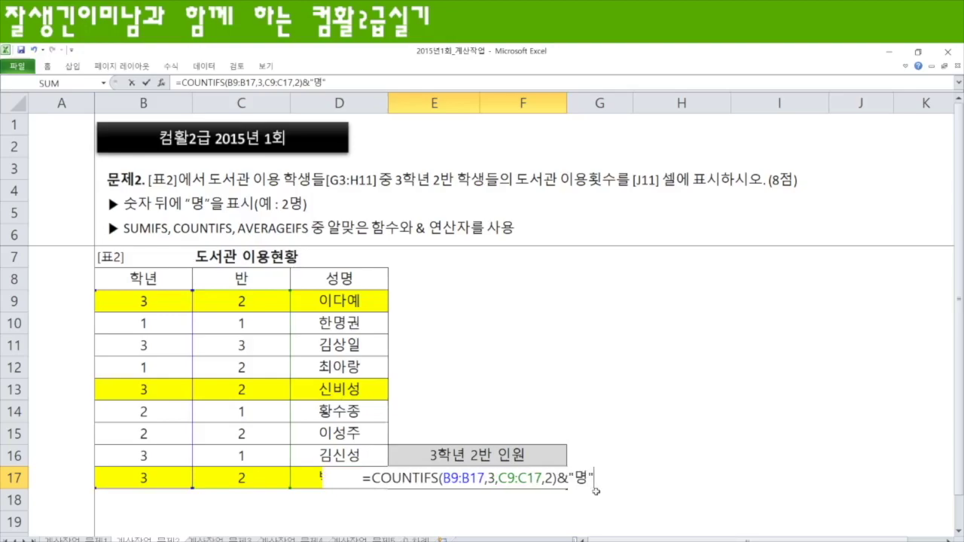
{"action": "key", "text": "Return"}
Step: In E18, enter =COUNTIFS(B9:B17,B9,C9:C17,C9)&"명", using cells B9 and C9 as the criteria
{"action": "type", "text": "="}
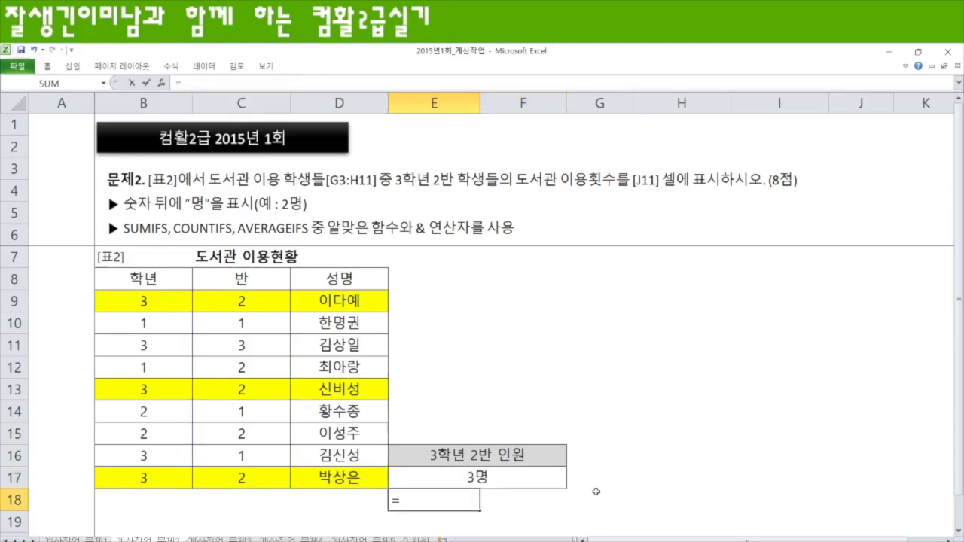
{"action": "type", "text": "countifs"}
{"action": "key", "text": "Tab"}
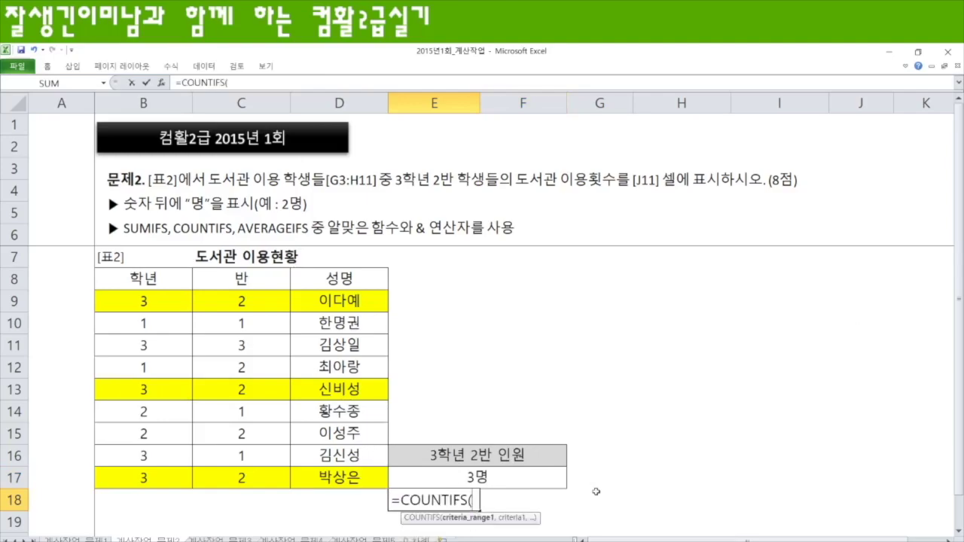
{"action": "left_click_drag", "start_coordinate": [166, 302], "coordinate": [144, 482]}
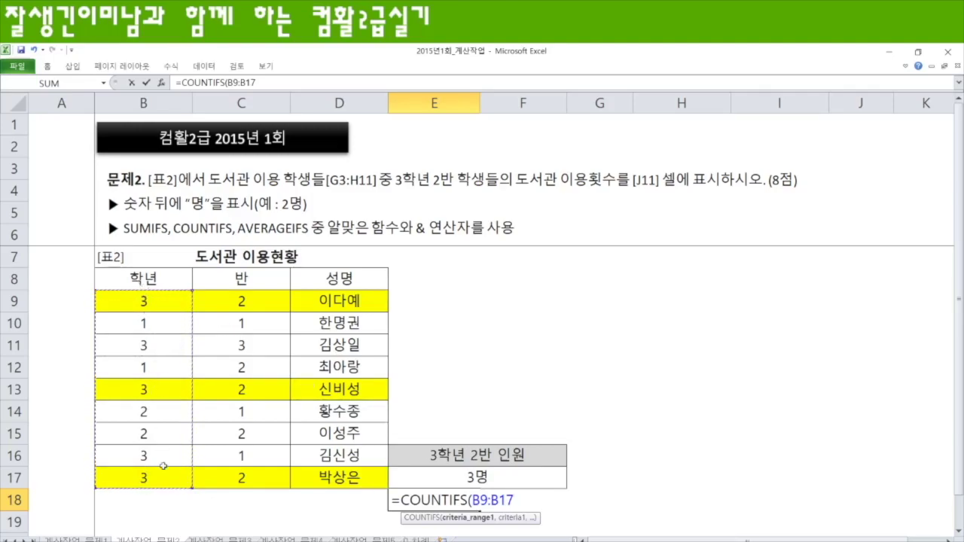
{"action": "type", "text": ","}
{"action": "left_click", "coordinate": [158, 305]}
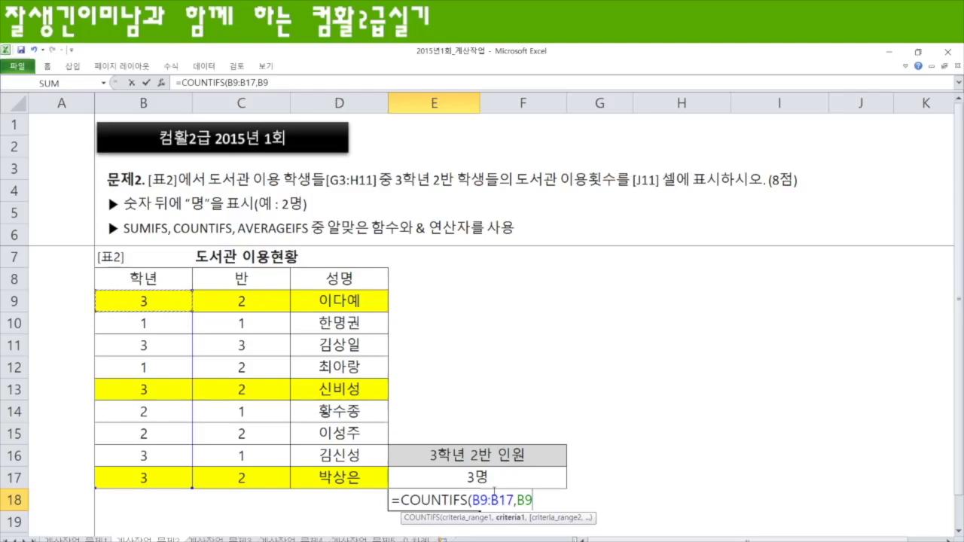
{"action": "type", "text": ","}
{"action": "left_click_drag", "start_coordinate": [254, 303], "coordinate": [253, 478]}
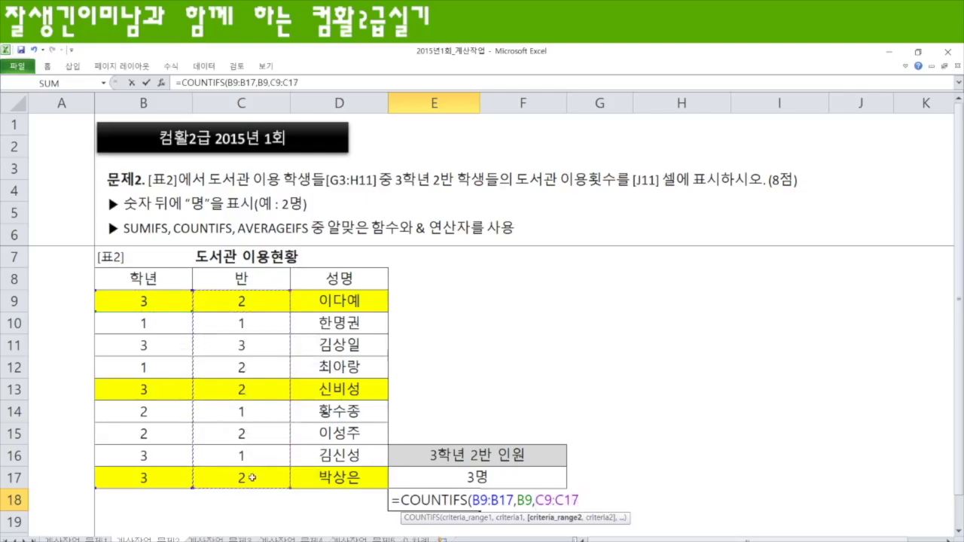
{"action": "type", "text": ","}
{"action": "left_click", "coordinate": [244, 308]}
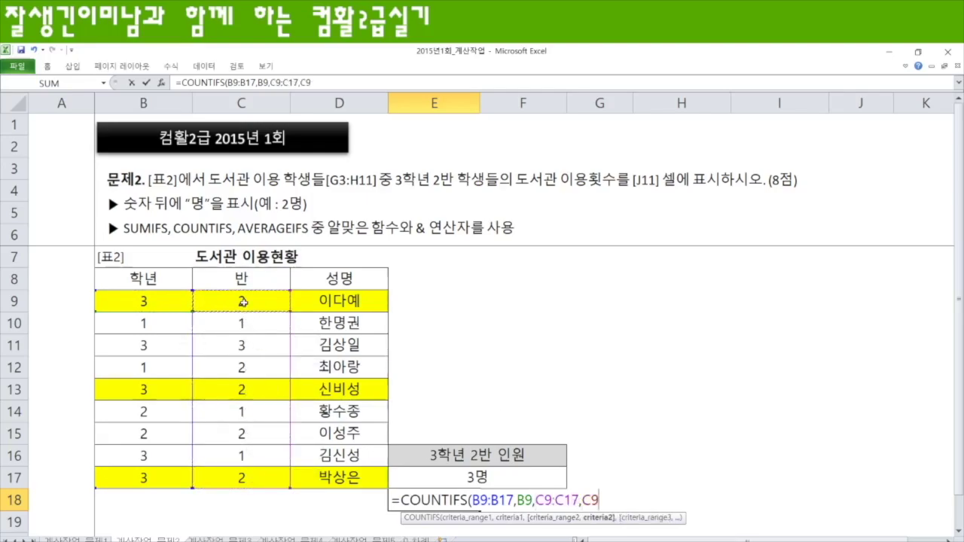
{"action": "type", "text": ")&"}
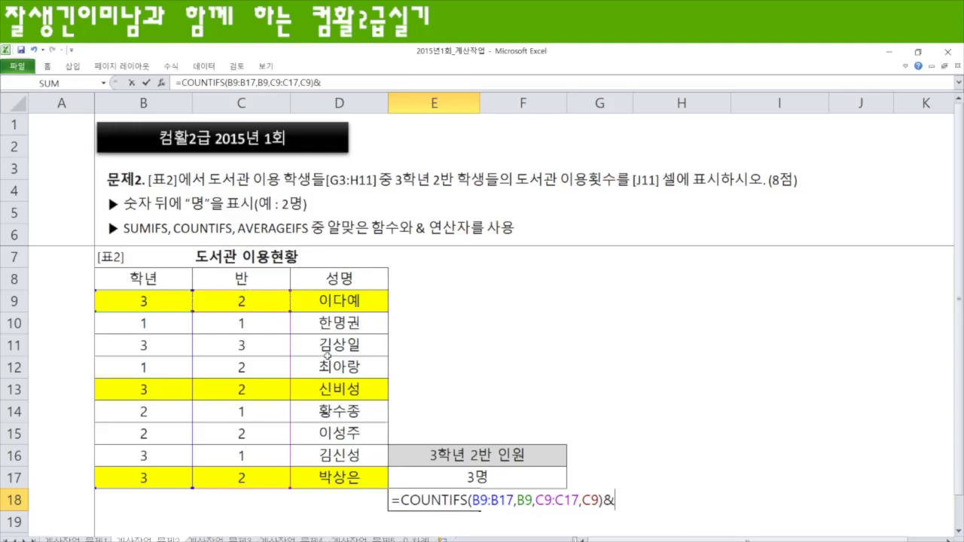
{"action": "type", "text": "\"명\""}
{"action": "key", "text": "Return"}
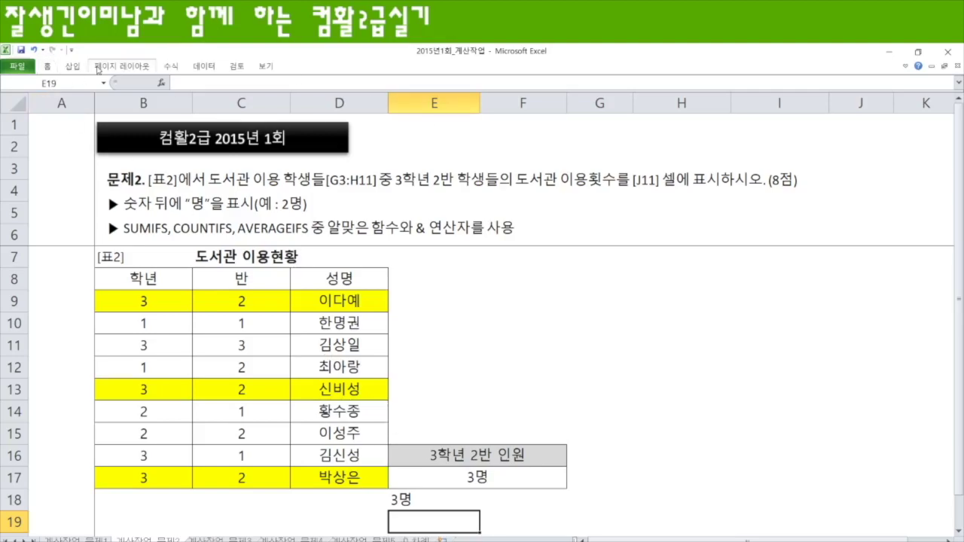
Step: Draw a circle shape over the beginning of the 문제2 instruction text, around rows 3 to 6 at column B
{"action": "left_click", "coordinate": [79, 66]}
{"action": "left_click", "coordinate": [125, 98]}
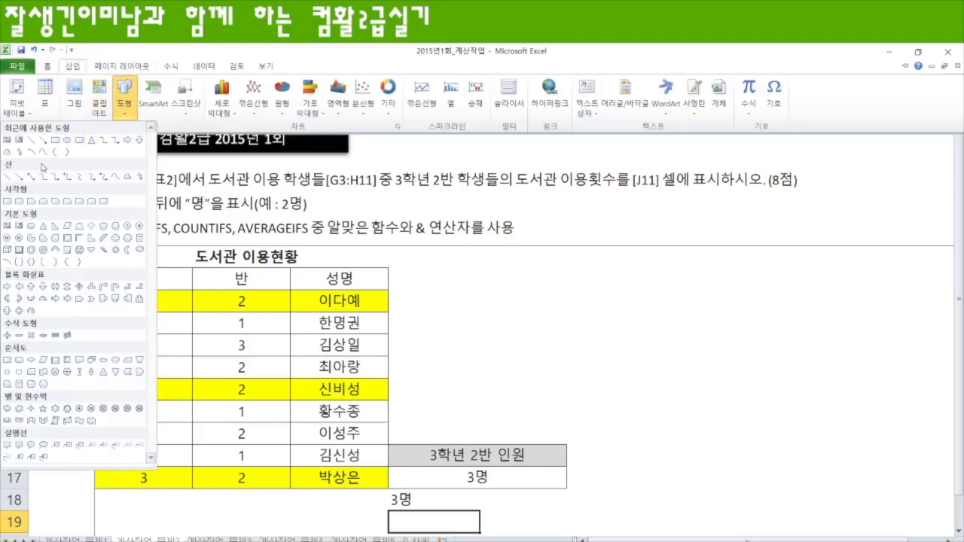
{"action": "left_click", "coordinate": [67, 140]}
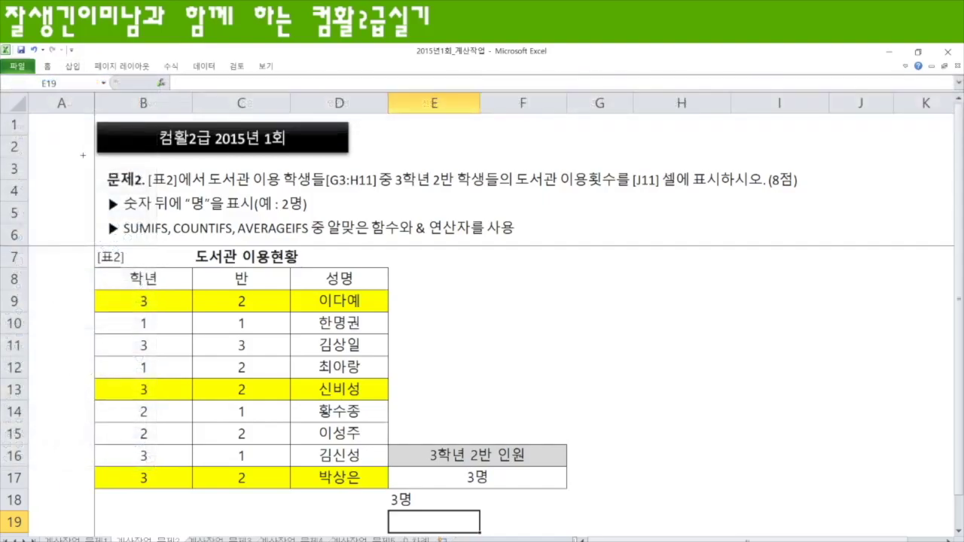
{"action": "left_click_drag", "start_coordinate": [157, 230], "coordinate": [161, 232]}
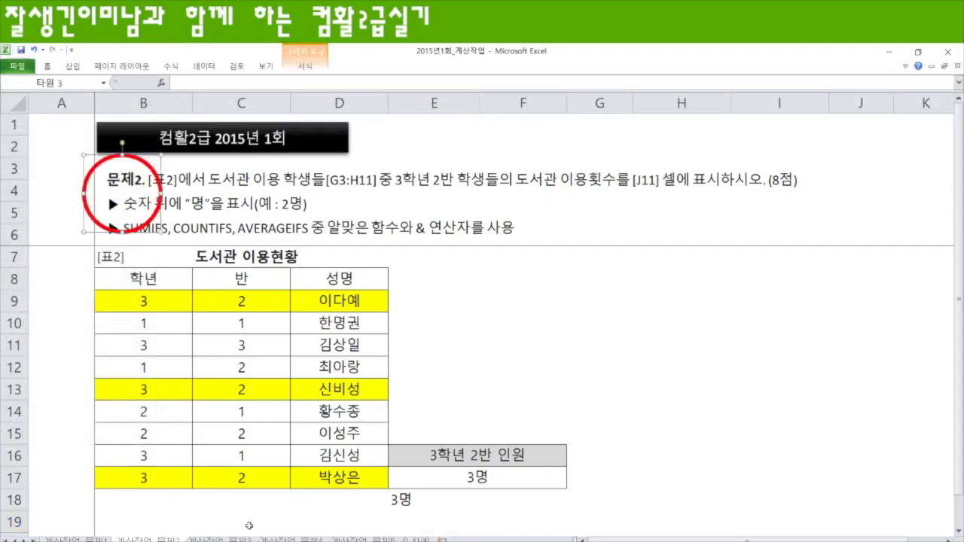
Step: On the 계산작업_문제3 sheet, enter =RANK(E8,$E$8:$E$17,0) in F8 to rank the total scores in descending order, and reselect F8
{"action": "left_click", "coordinate": [218, 539]}
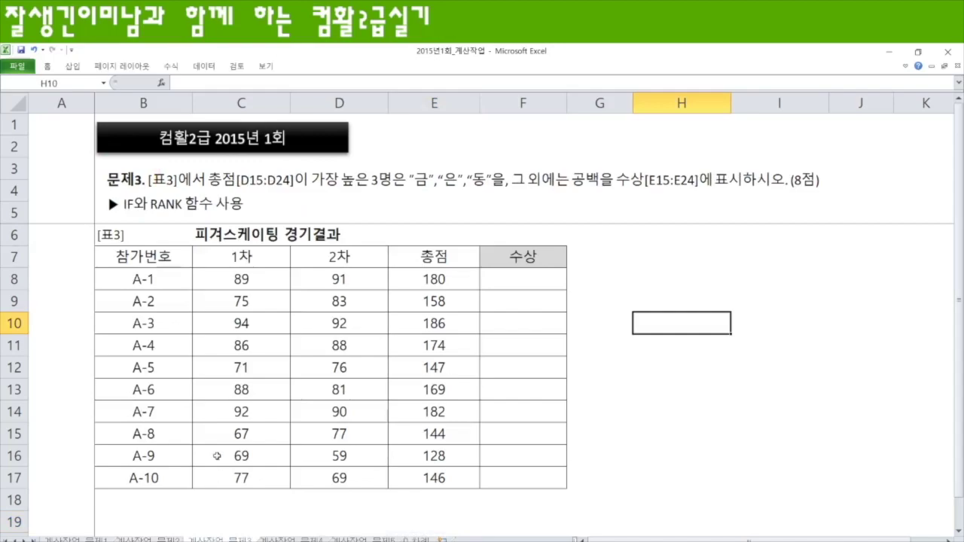
{"action": "left_click", "coordinate": [523, 280]}
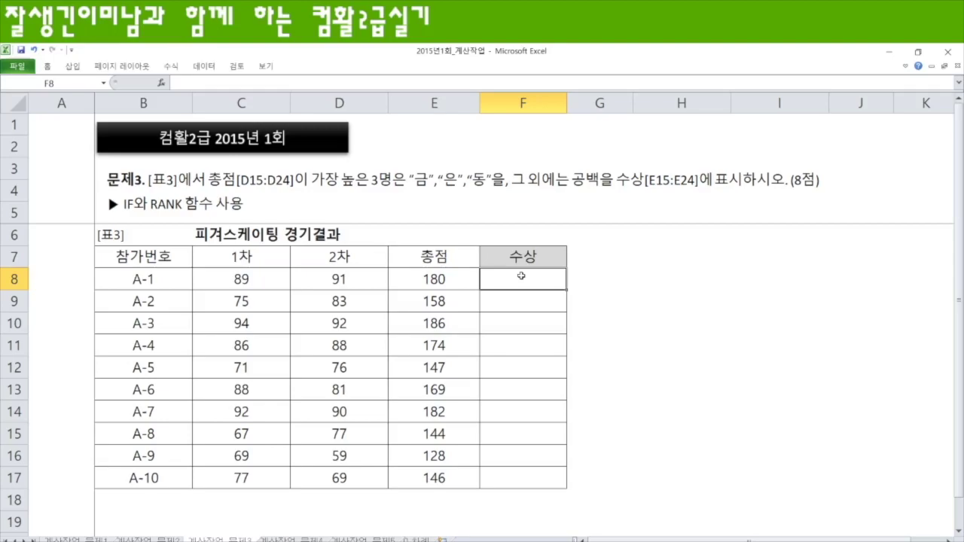
{"action": "type", "text": "=rank"}
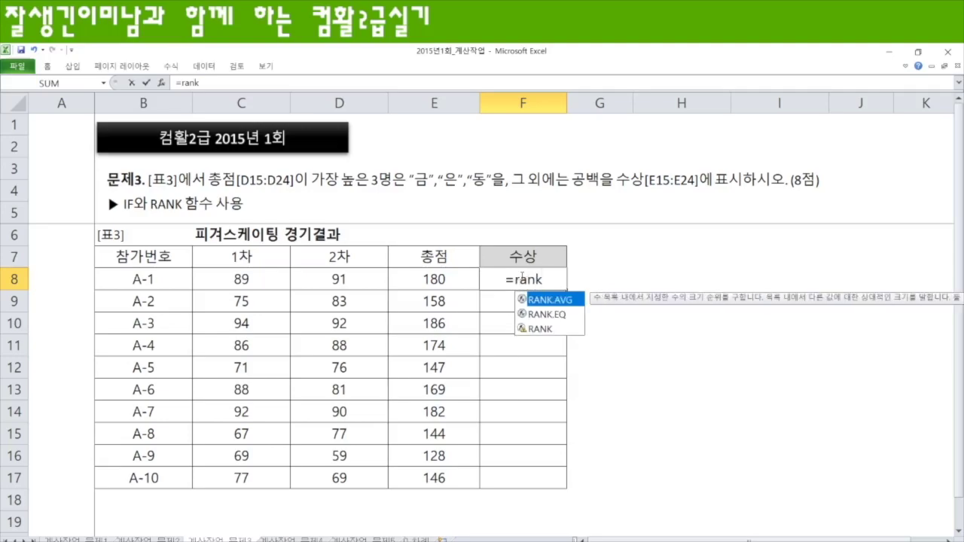
{"action": "key", "text": "Down"}
{"action": "key", "text": "Down"}
{"action": "key", "text": "Tab"}
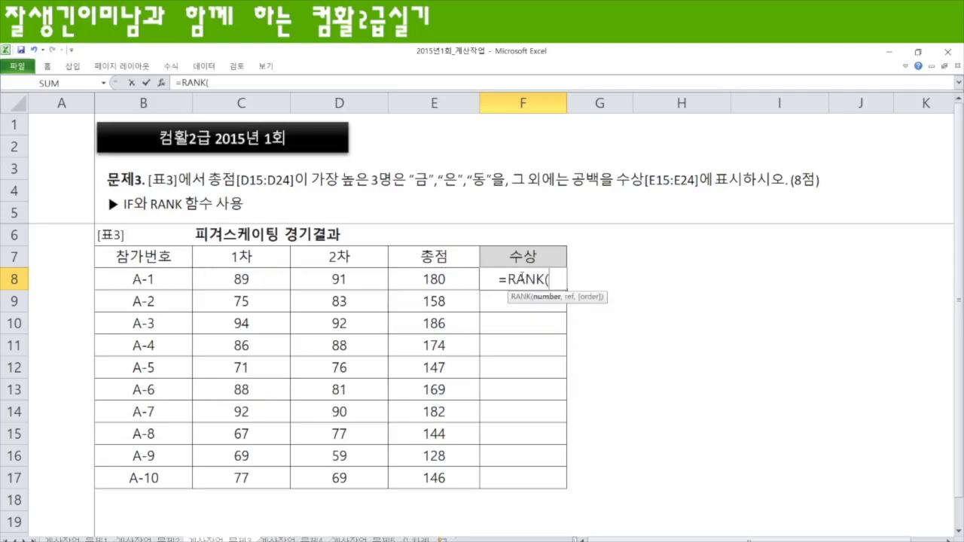
{"action": "left_click", "coordinate": [452, 283]}
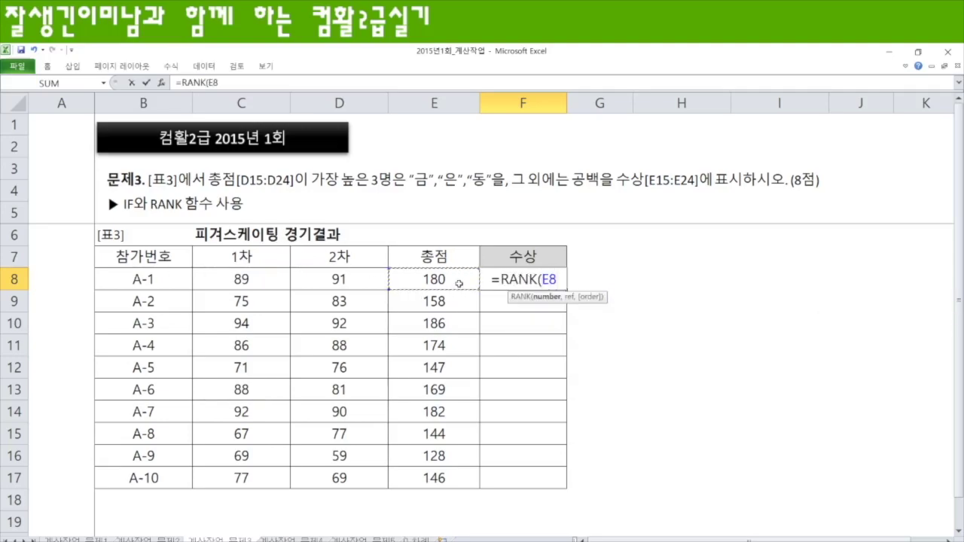
{"action": "type", "text": ","}
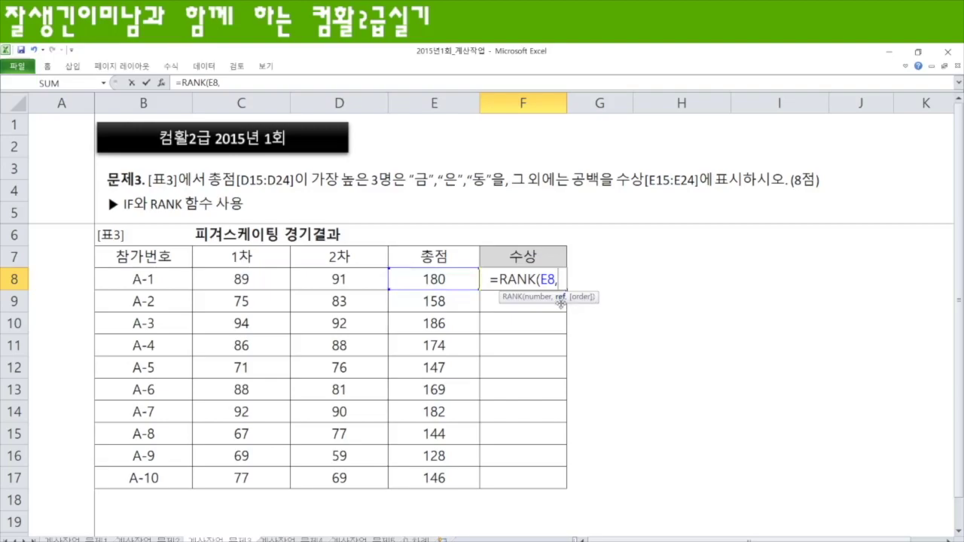
{"action": "left_click_drag", "start_coordinate": [412, 278], "coordinate": [445, 478]}
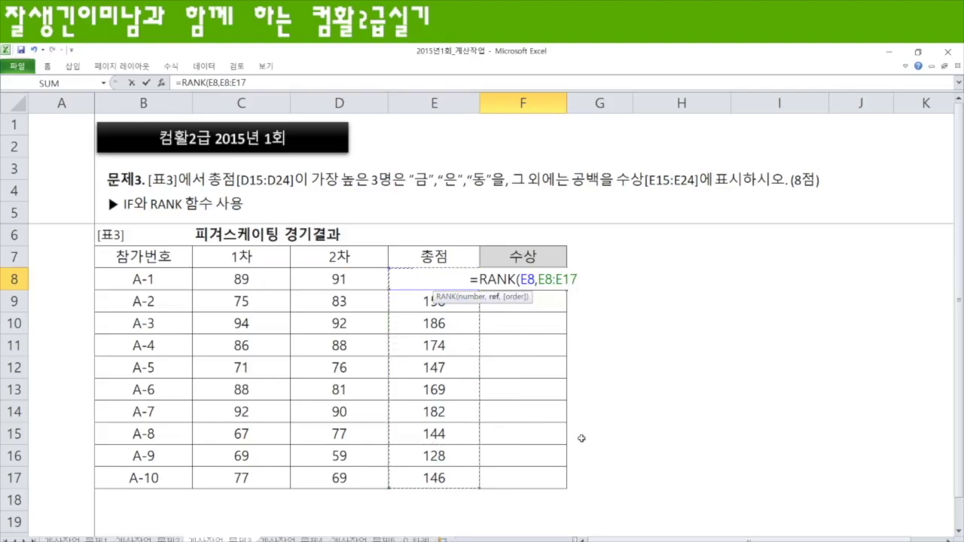
{"action": "key", "text": "F4"}
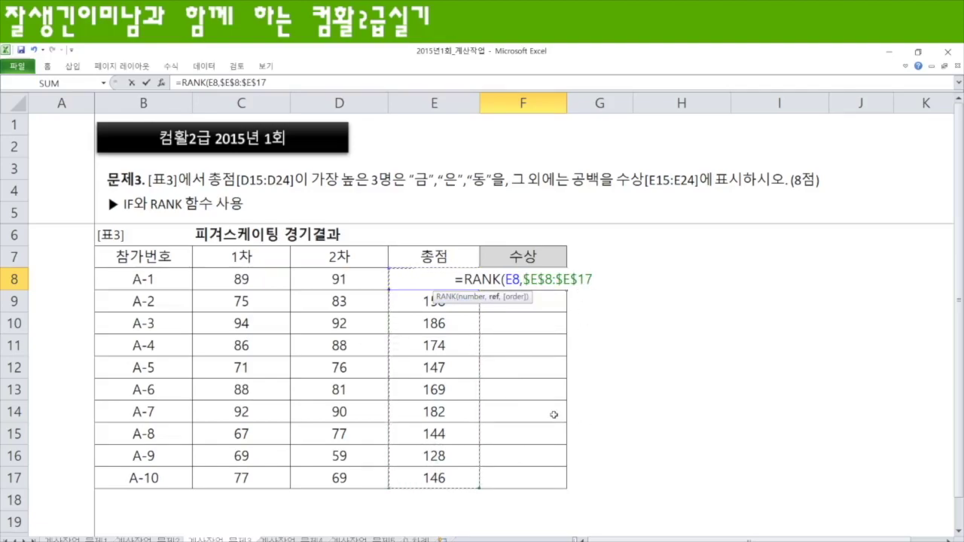
{"action": "type", "text": ","}
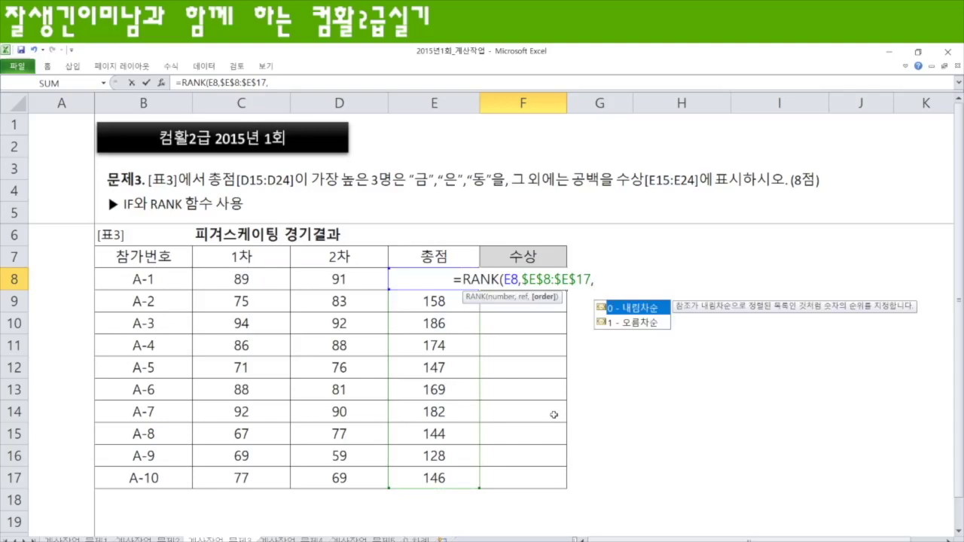
{"action": "type", "text": "0)"}
{"action": "key", "text": "Return"}
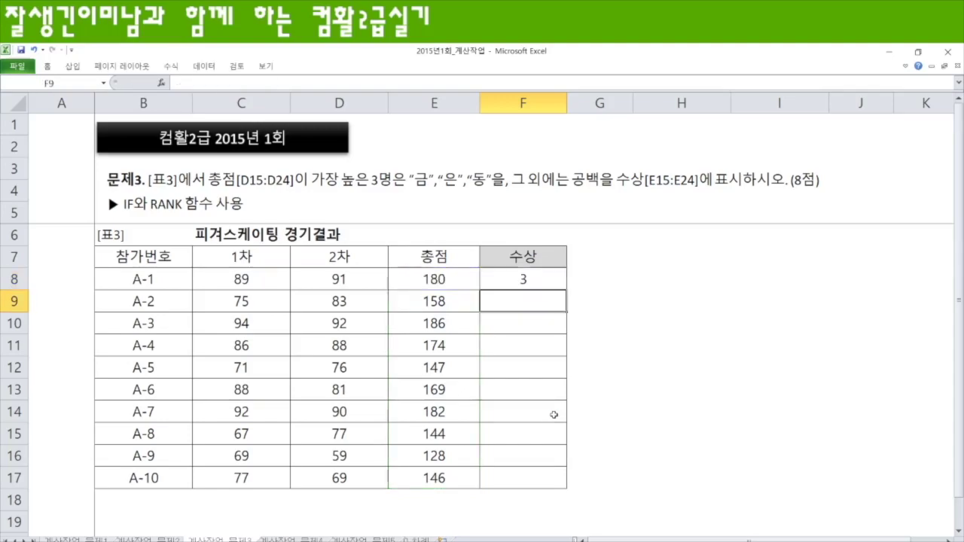
{"action": "left_click", "coordinate": [529, 280]}
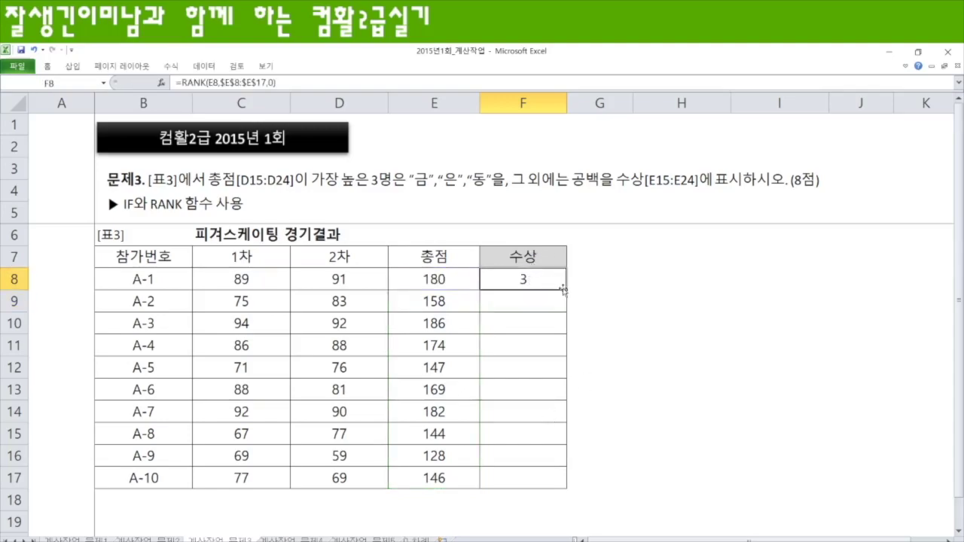
Step: Fill the RANK formula from F8 down to F17 and draft the comparison =F8<=3 in G8
{"action": "left_click_drag", "start_coordinate": [564, 290], "coordinate": [565, 488]}
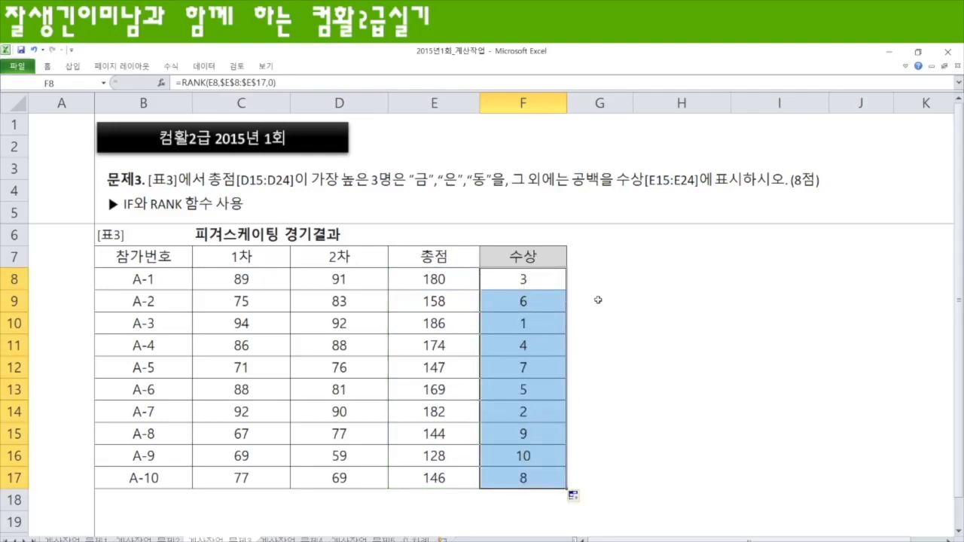
{"action": "left_click", "coordinate": [588, 278]}
{"action": "type", "text": "="}
{"action": "left_click", "coordinate": [517, 276]}
{"action": "type", "text": "<=3"}
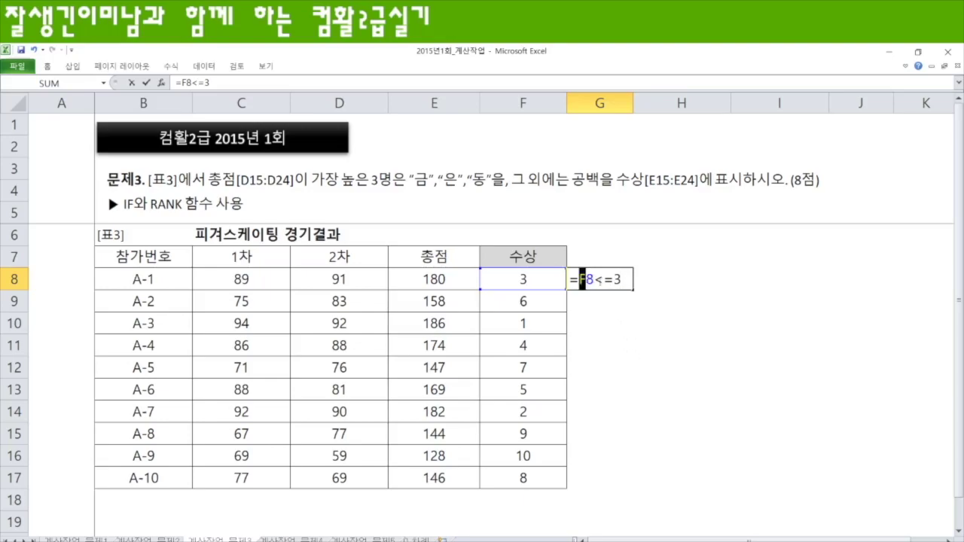
{"action": "left_click_drag", "start_coordinate": [581, 279], "coordinate": [634, 284]}
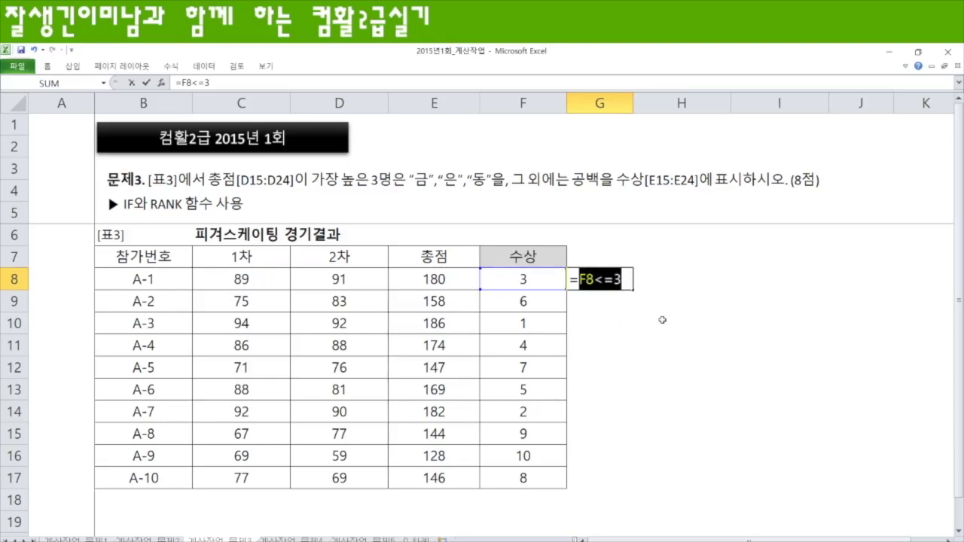
Step: Replace the G8 comparison with =F8=1 and fill it down to G17
{"action": "left_click", "coordinate": [536, 272]}
{"action": "type", "text": "=1"}
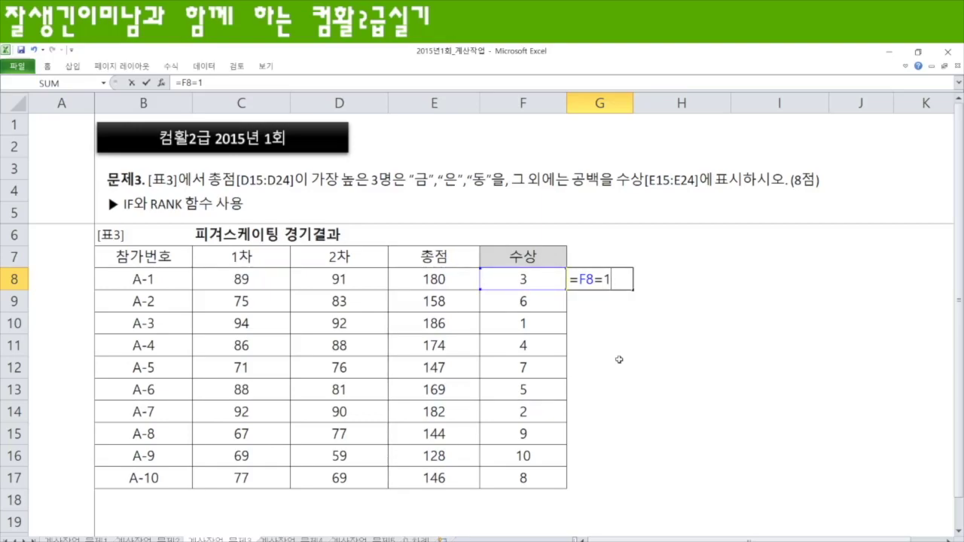
{"action": "key", "text": "BackSpace"}
{"action": "type", "text": "2"}
{"action": "key", "text": "BackSpace"}
{"action": "type", "text": "1"}
{"action": "key", "text": "Return"}
{"action": "left_click", "coordinate": [619, 286]}
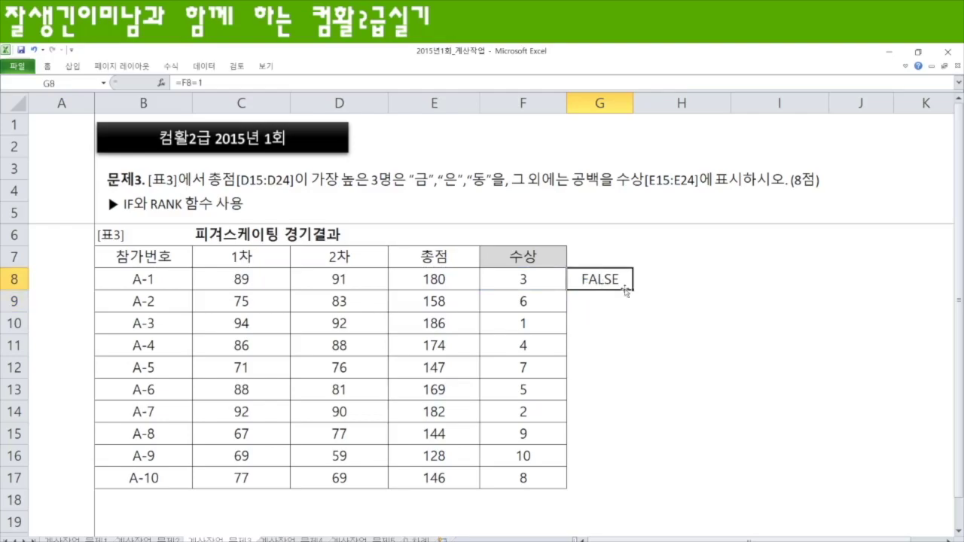
{"action": "double_click", "coordinate": [633, 290]}
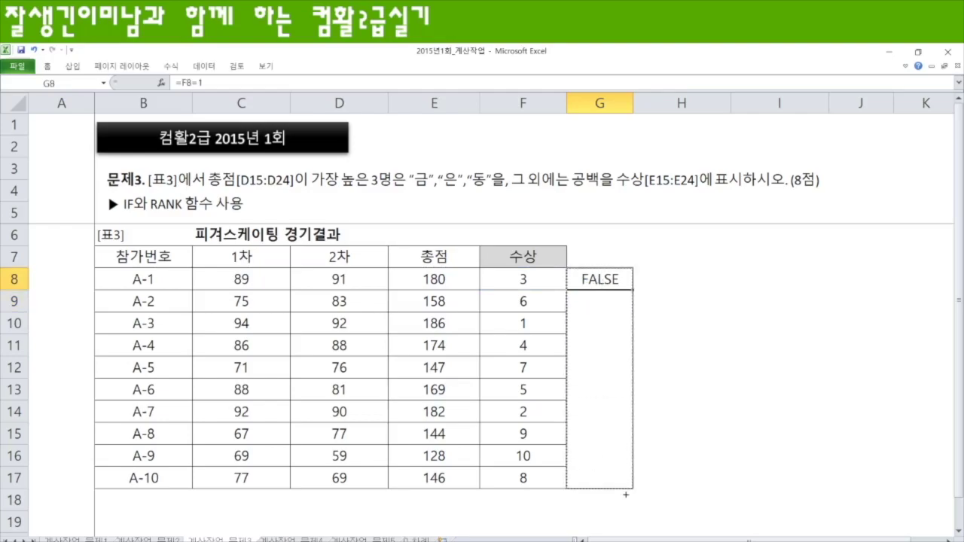
Step: Expand the G8 formula to =IF(F8=1,"금","은동공") and apply it to G8:G17
{"action": "double_click", "coordinate": [624, 287]}
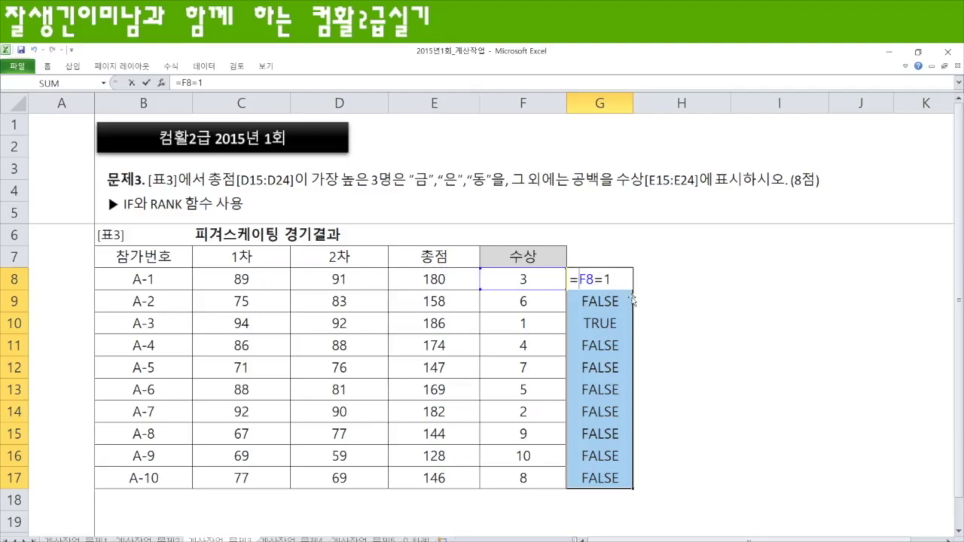
{"action": "type", "text": "IF("}
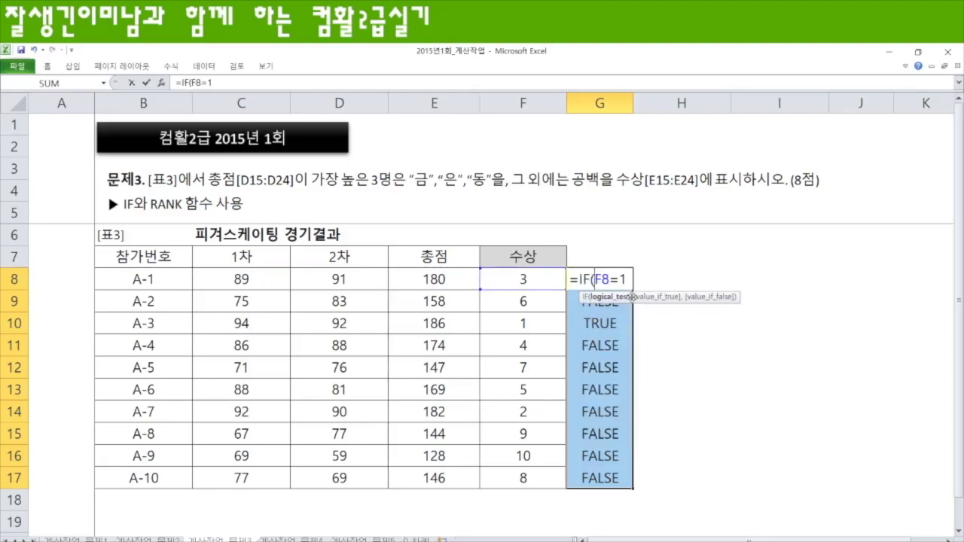
{"action": "type", "text": ",\"그ㅁ\""}
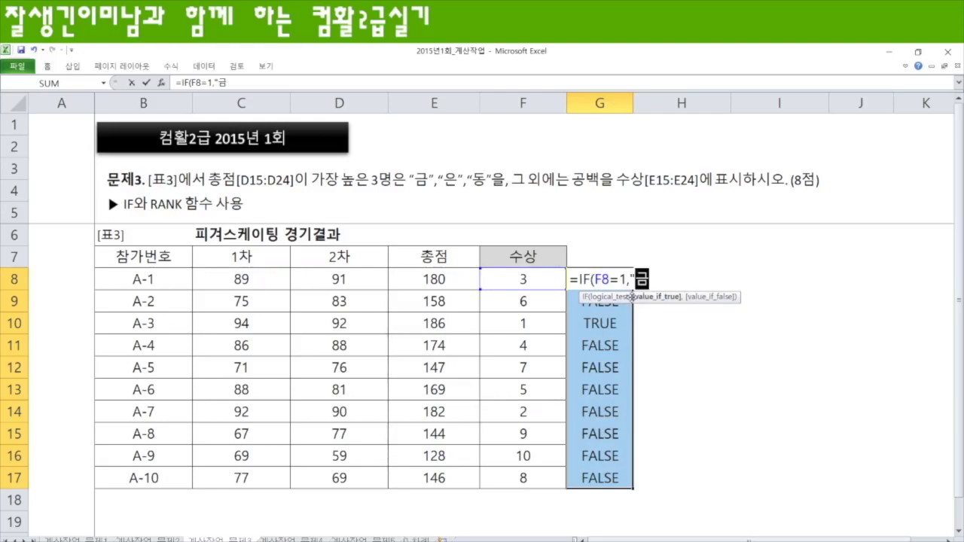
{"action": "type", "text": ",\"은"}
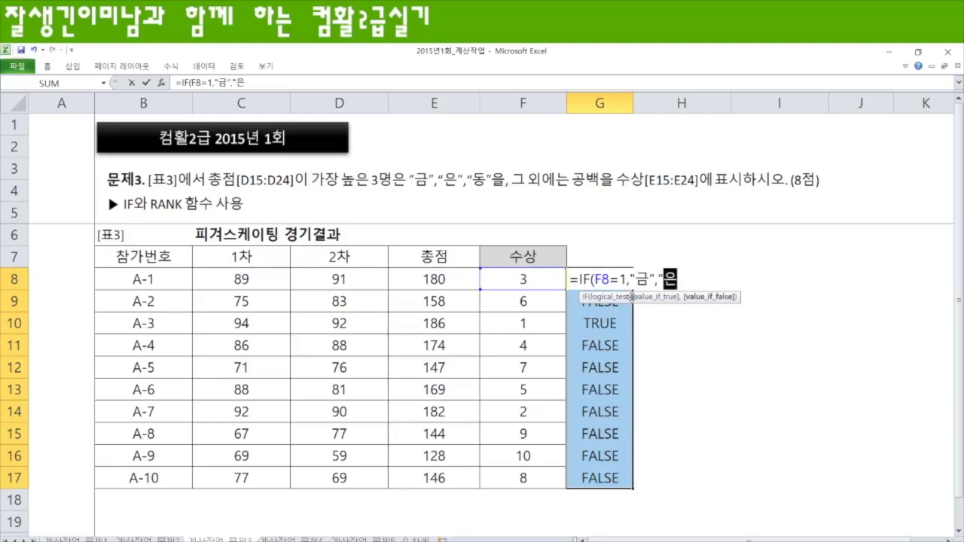
{"action": "type", "text": "동공\""}
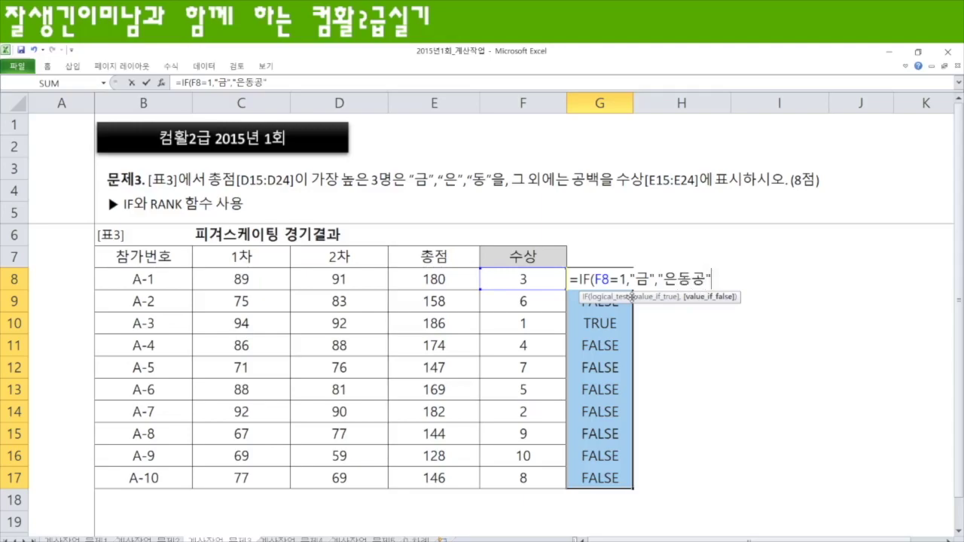
{"action": "type", "text": ")"}
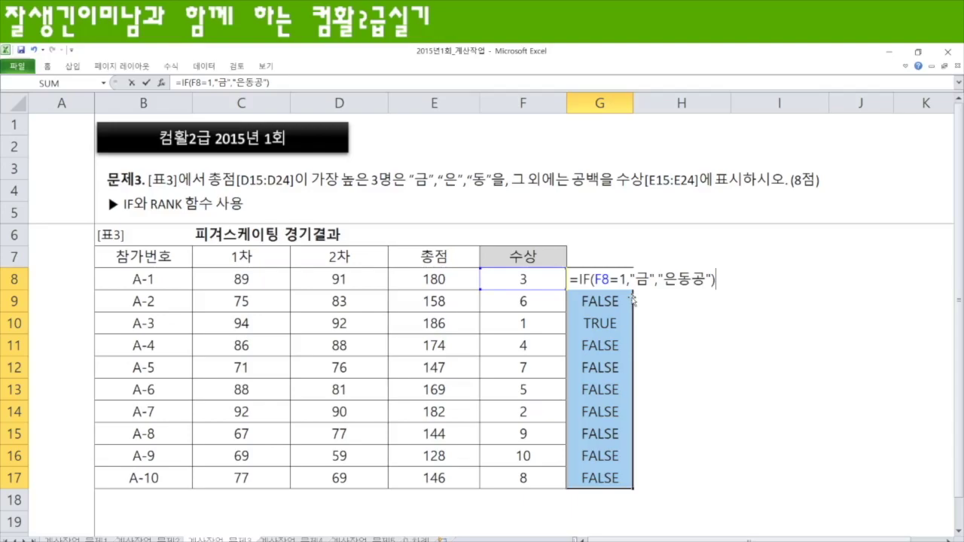
{"action": "key", "text": "ctrl+Return"}
Step: Rework the G8 formula into IF(F8=2,"은","동공"), copy that expression without the equals sign, and discard the edit
{"action": "key", "text": "F2"}
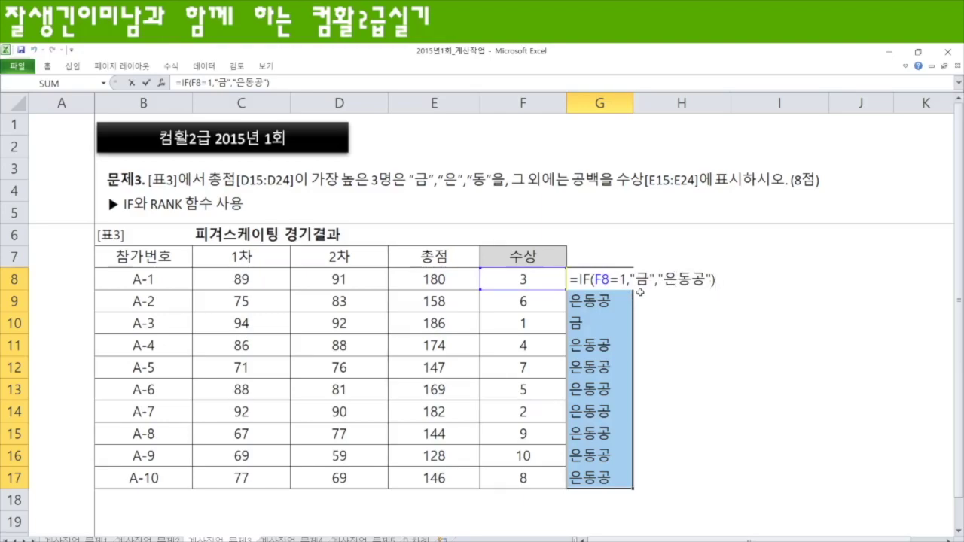
{"action": "double_click", "coordinate": [624, 279]}
{"action": "type", "text": "2"}
{"action": "double_click", "coordinate": [641, 278]}
{"action": "type", "text": "은"}
{"action": "key", "text": "Right"}
{"action": "key", "text": "Right"}
{"action": "key", "text": "Right"}
{"action": "key", "text": "Delete"}
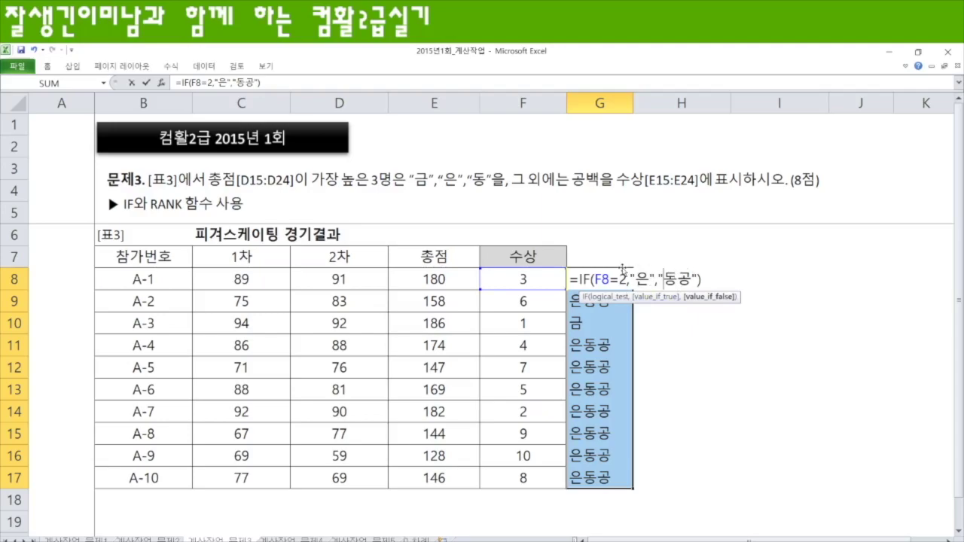
{"action": "left_click_drag", "start_coordinate": [575, 279], "coordinate": [727, 286]}
{"action": "key", "text": "ctrl+c"}
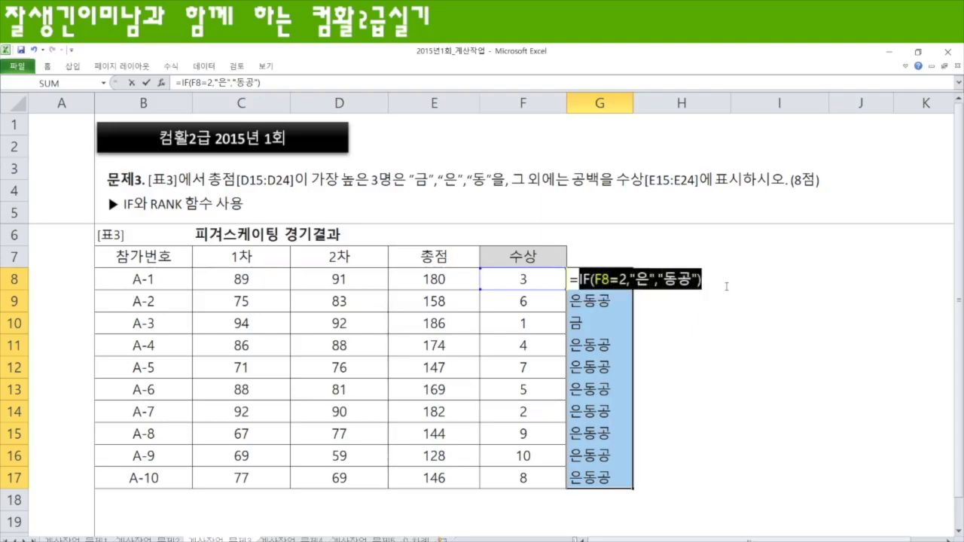
{"action": "key", "text": "Escape"}
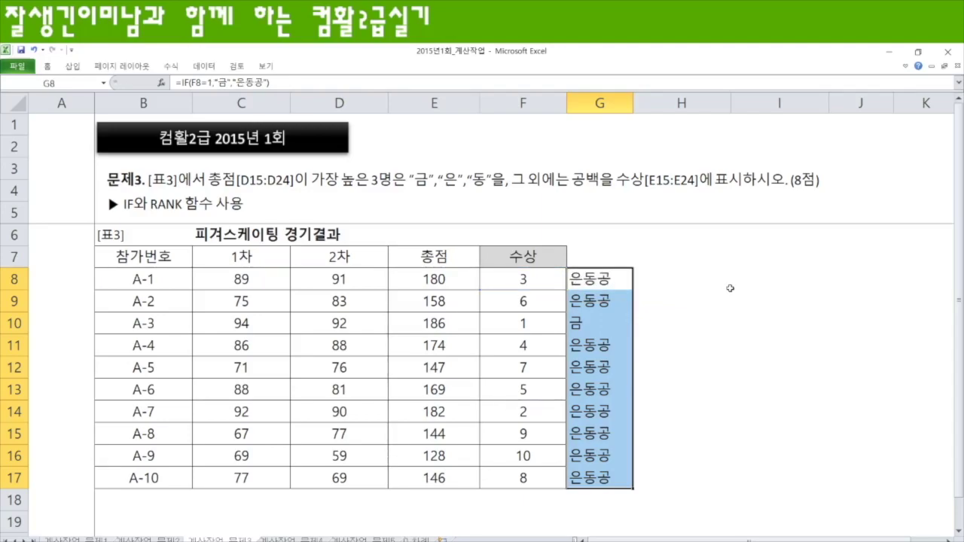
Step: Replace the "은동공" argument in the G8 formula with the nested IF(F8=2,"은","동공")
{"action": "key", "text": "F2"}
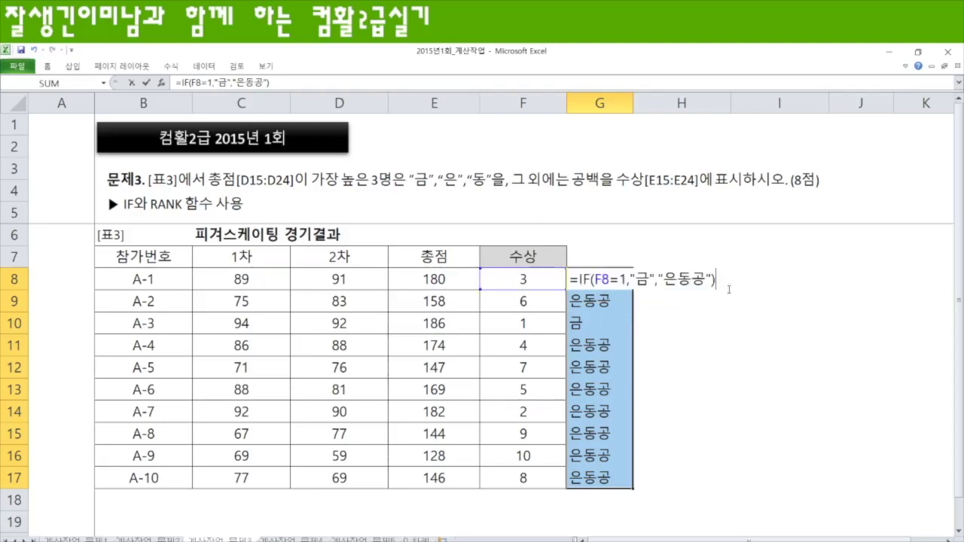
{"action": "left_click_drag", "start_coordinate": [659, 279], "coordinate": [713, 279]}
{"action": "type", "text": "IF(F8=2,\"은\",\"동공\")"}
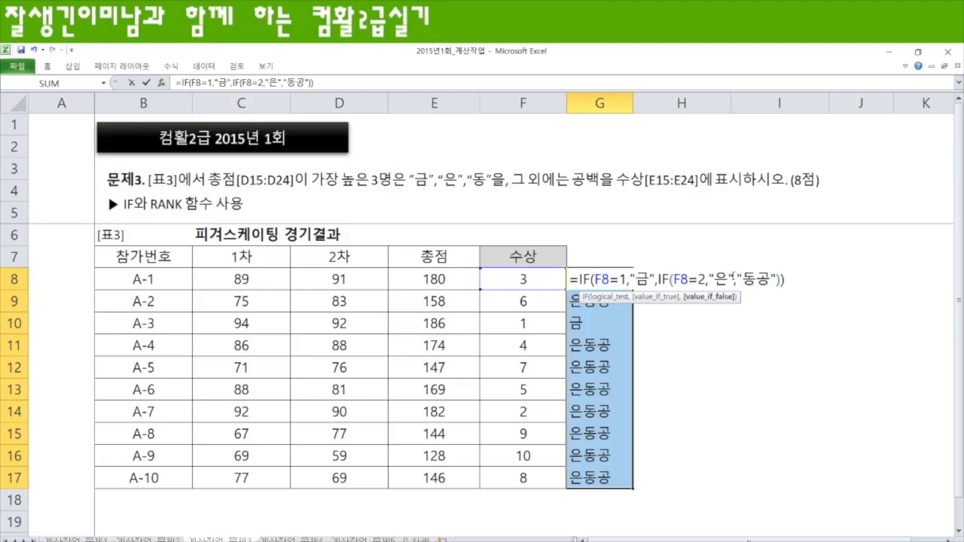
Step: Replace the "동공" argument with the nested IF(F8=3,"동","") and apply the G8 formula to G8:G17
{"action": "left_click_drag", "start_coordinate": [739, 280], "coordinate": [779, 280]}
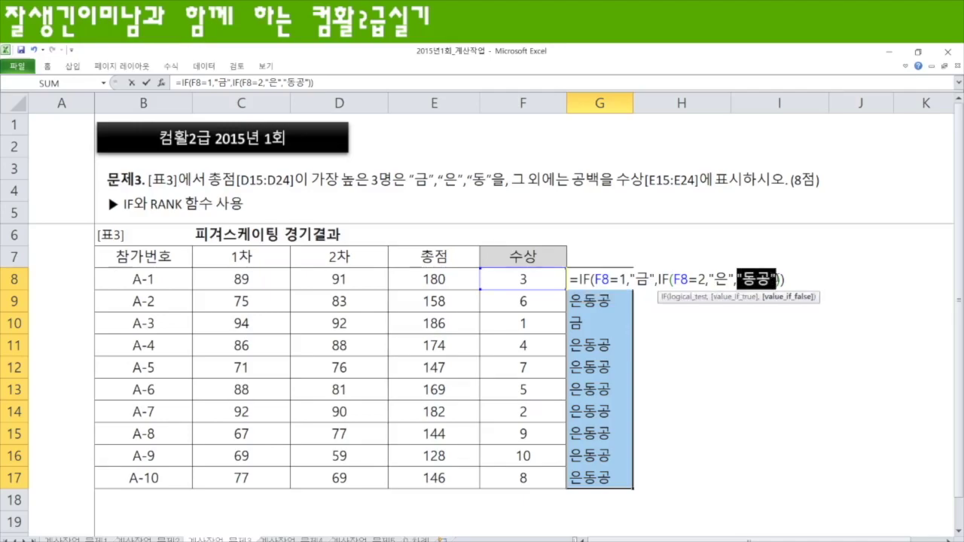
{"action": "key", "text": "ctrl+v"}
{"action": "left_click_drag", "start_coordinate": [777, 280], "coordinate": [805, 280]}
{"action": "type", "text": "3,\""}
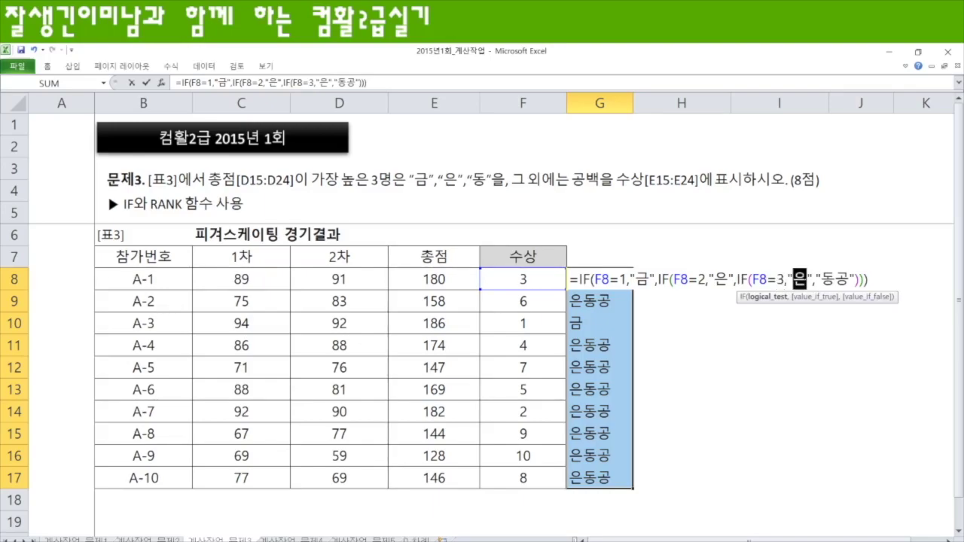
{"action": "type", "text": "동"}
{"action": "key", "text": "Right"}
{"action": "key", "text": "Right"}
{"action": "key", "text": "Right"}
{"action": "key", "text": "Delete"}
{"action": "key", "text": "Delete"}
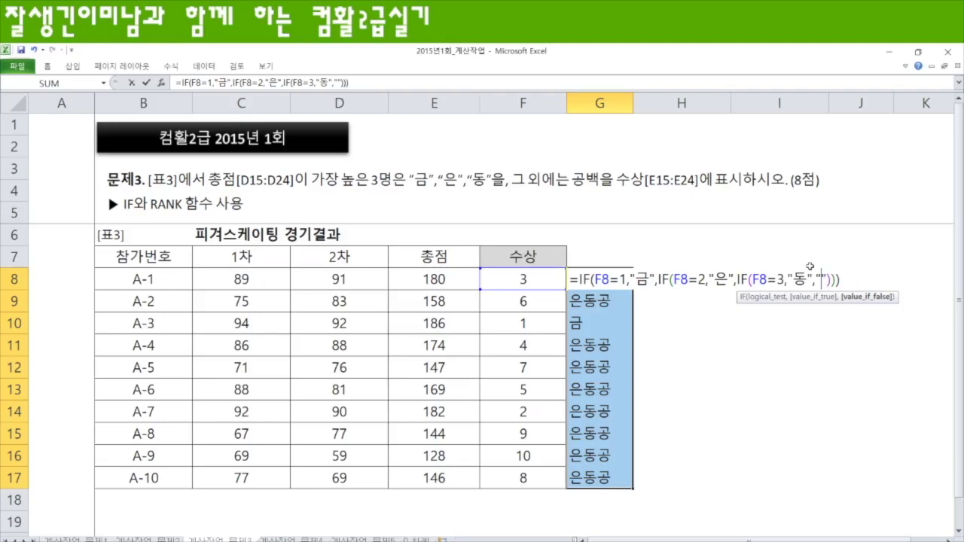
{"action": "key", "text": "ctrl+Return"}
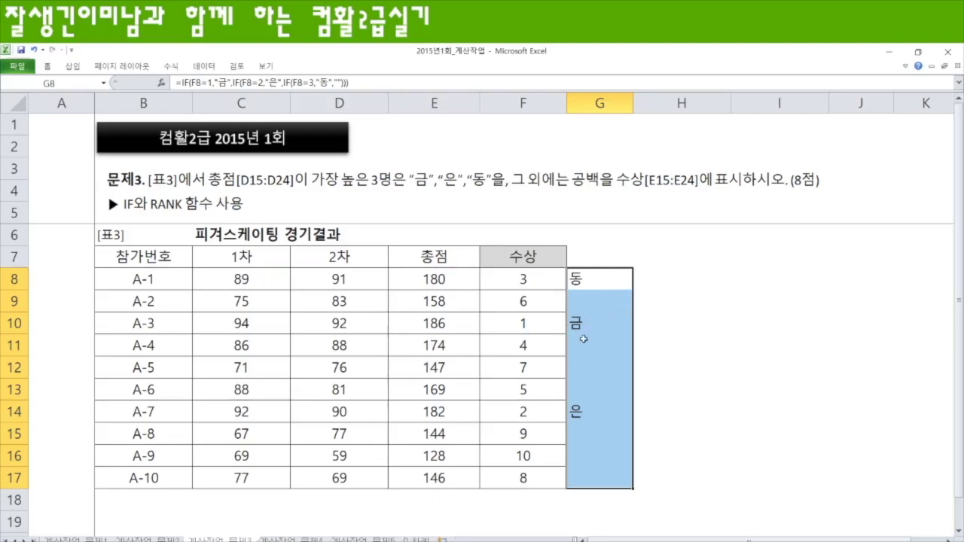
{"action": "double_click", "coordinate": [603, 276]}
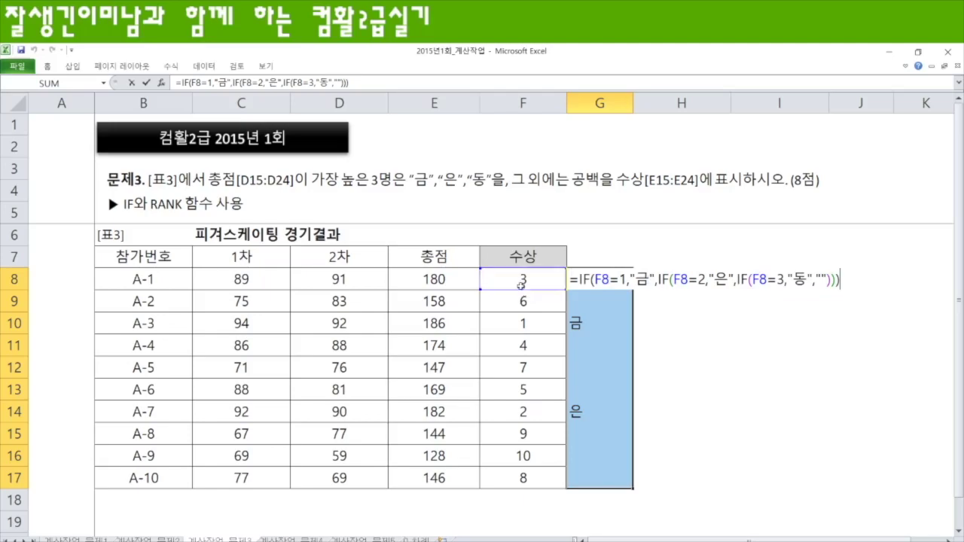
{"action": "key", "text": "ctrl+Return"}
Step: Append =1 to the RANK formula in F8 and copy its RANK(E8,$E$8:$E$17,0) expression
{"action": "left_click", "coordinate": [547, 285]}
{"action": "double_click", "coordinate": [545, 287]}
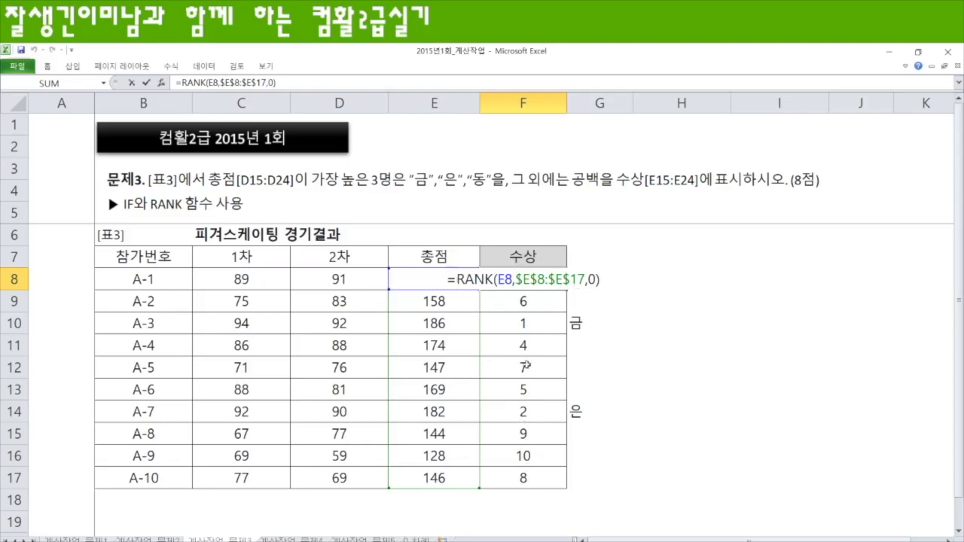
{"action": "left_click_drag", "start_coordinate": [459, 279], "coordinate": [614, 279]}
{"action": "left_click", "coordinate": [611, 280]}
{"action": "type", "text": "=1"}
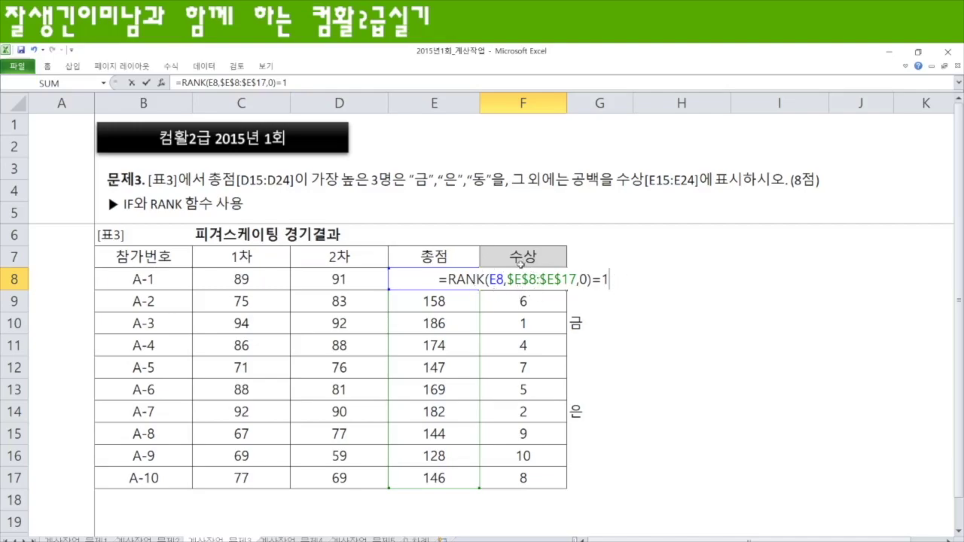
{"action": "left_click_drag", "start_coordinate": [449, 280], "coordinate": [592, 280]}
{"action": "key", "text": "ctrl+c"}
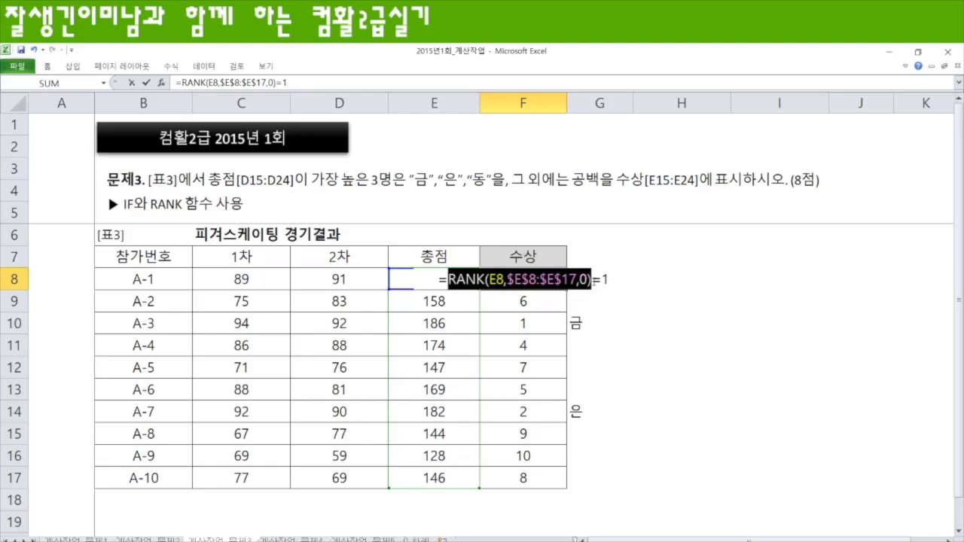
Step: Complete the F8 formula as =IF(RANK(E8,$E$8:$E$17,0)=1,RANK(E8,$E$8:$E$17,0),"2-3-공")
{"action": "left_click", "coordinate": [452, 280]}
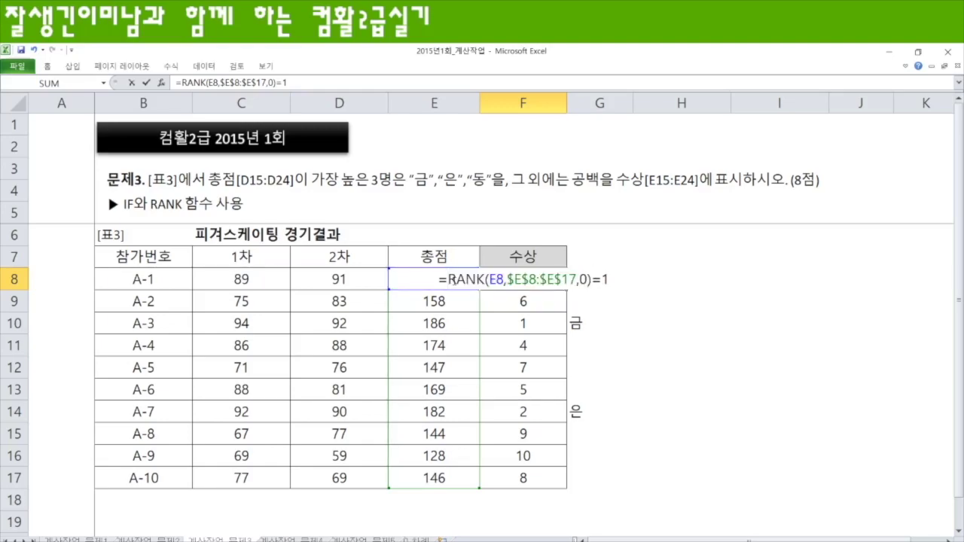
{"action": "type", "text": "IF("}
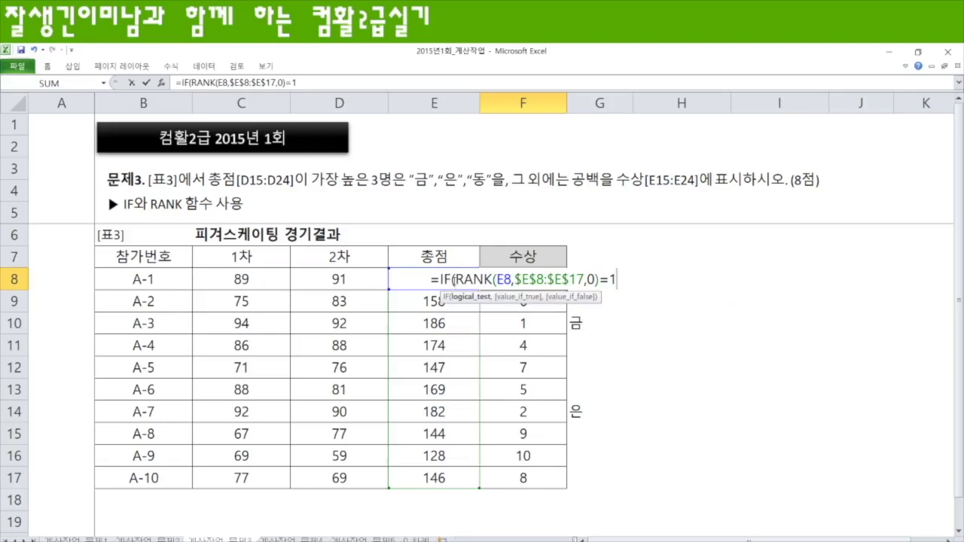
{"action": "type", "text": ","}
{"action": "key", "text": "ctrl+v"}
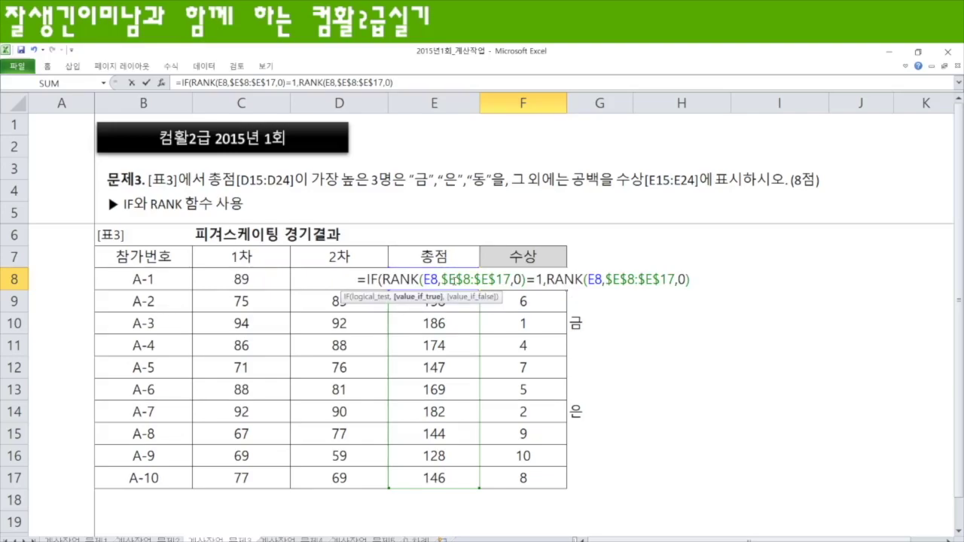
{"action": "type", "text": ","}
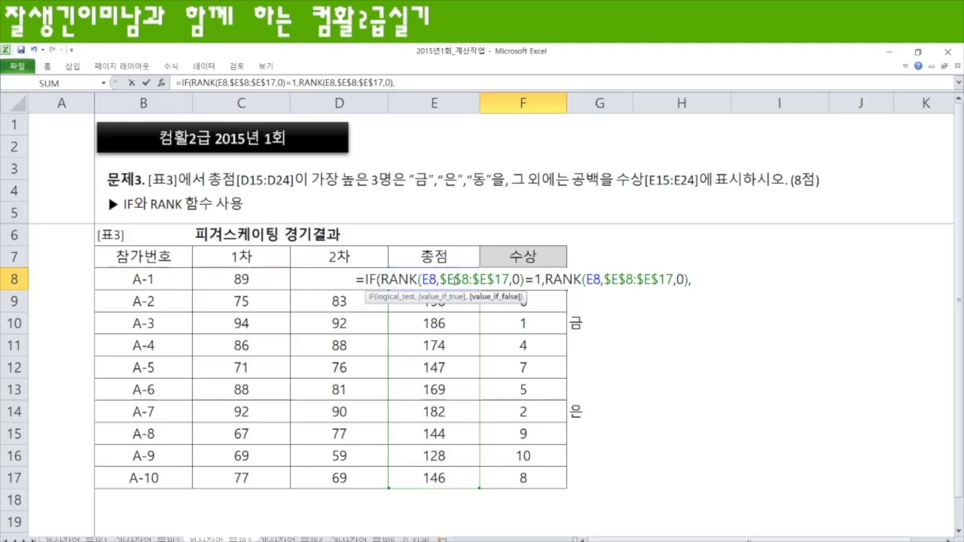
{"action": "type", "text": "2"}
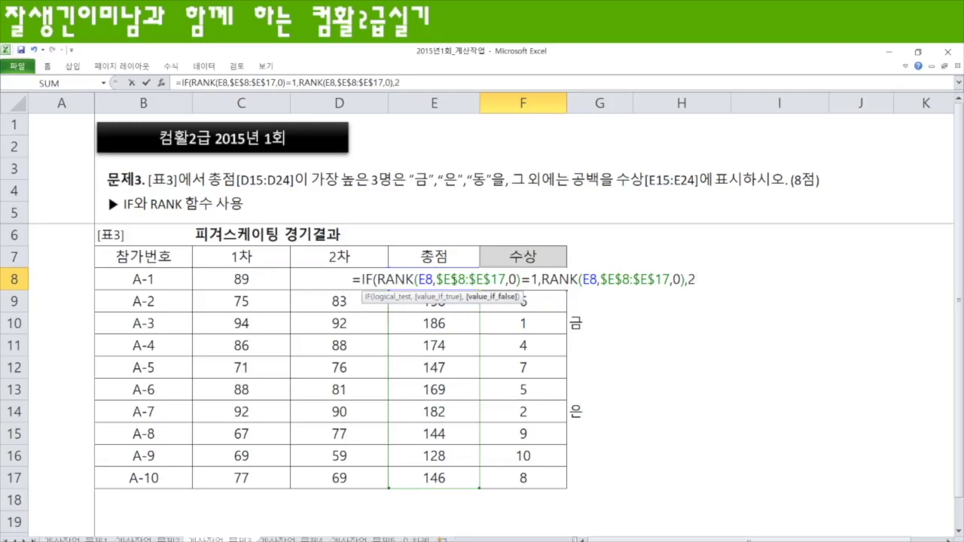
{"action": "key", "text": "BackSpace"}
{"action": "type", "text": "\"21"}
{"action": "key", "text": "BackSpace"}
{"action": "type", "text": "-3-rhd"}
{"action": "key", "text": "BackSpace"}
{"action": "key", "text": "BackSpace"}
{"action": "key", "text": "BackSpace"}
{"action": "key", "text": "Hangul"}
{"action": "type", "text": "공\")"}
{"action": "key", "text": "Return"}
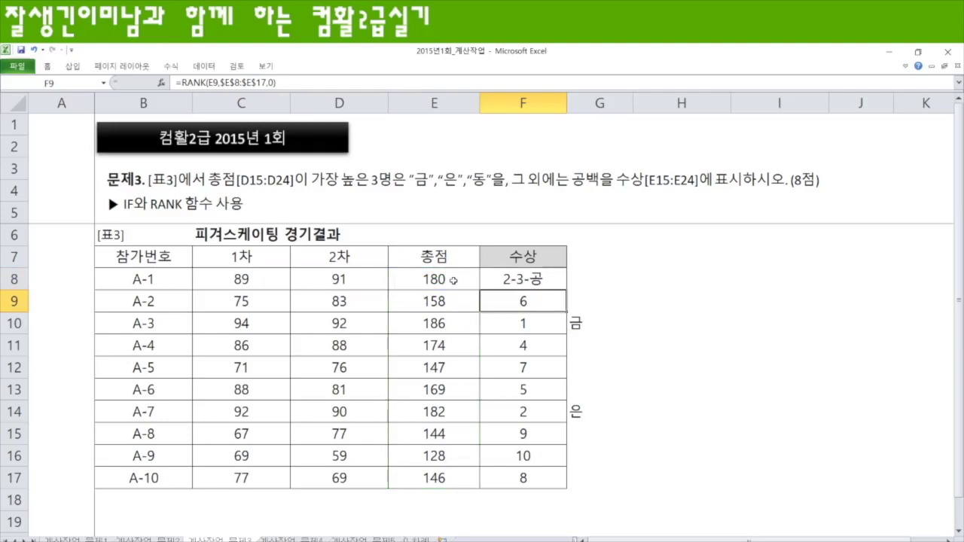
Step: Fill the F8 formula down to F17 and change the rank test in F8 to =2
{"action": "left_click", "coordinate": [548, 280]}
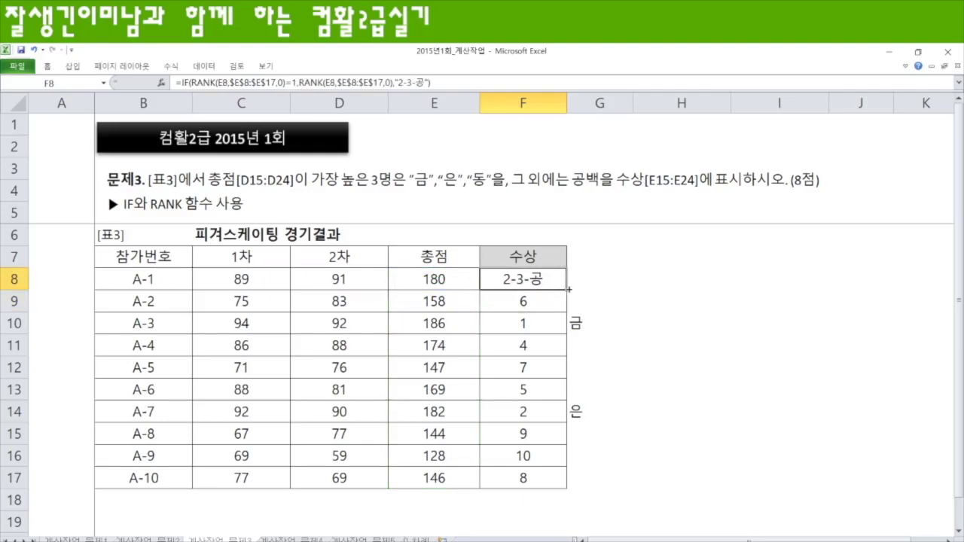
{"action": "double_click", "coordinate": [566, 289]}
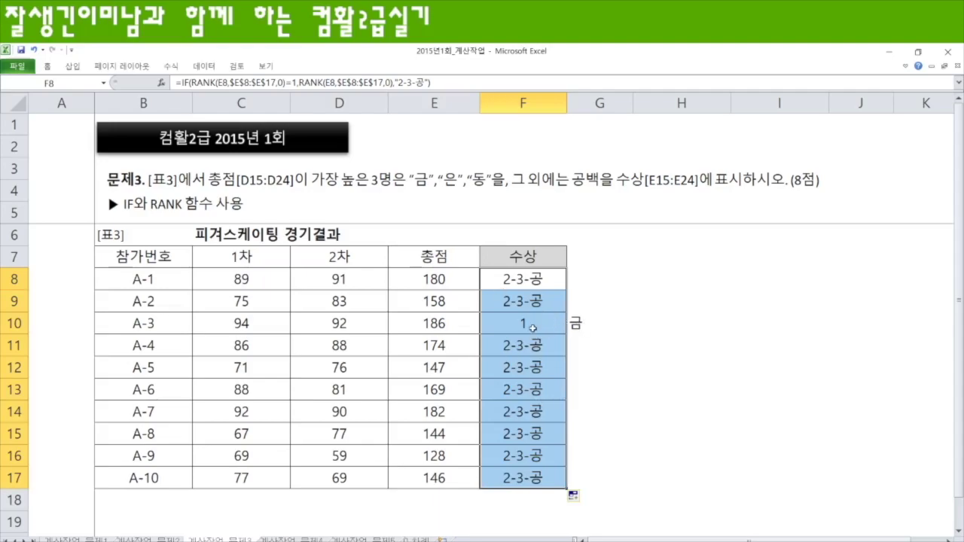
{"action": "key", "text": "F2"}
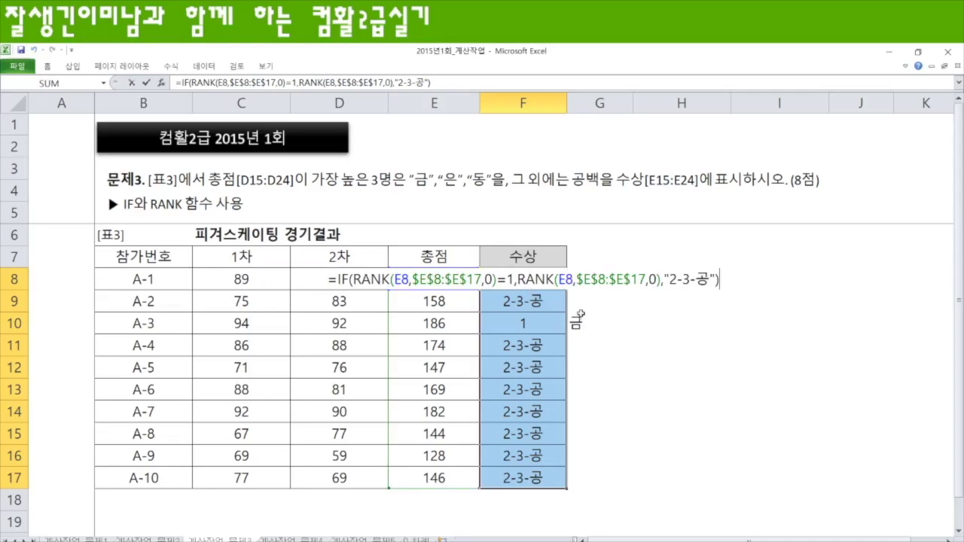
{"action": "left_click", "coordinate": [513, 278]}
{"action": "key", "text": "BackSpace"}
{"action": "type", "text": "2"}
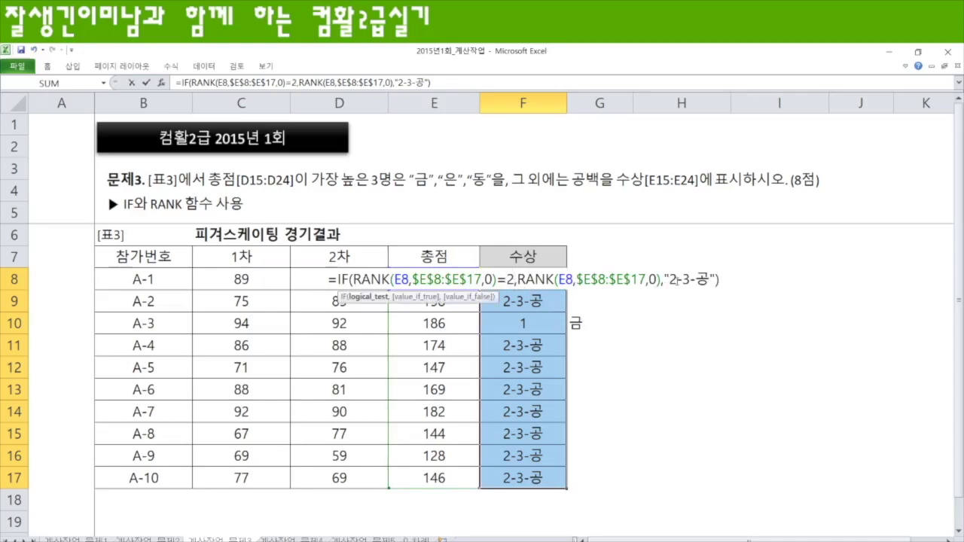
Step: Shorten the last argument in F8 to "3-공", copy the whole IF expression without its equals sign, and discard the edit
{"action": "left_click_drag", "start_coordinate": [670, 279], "coordinate": [682, 279]}
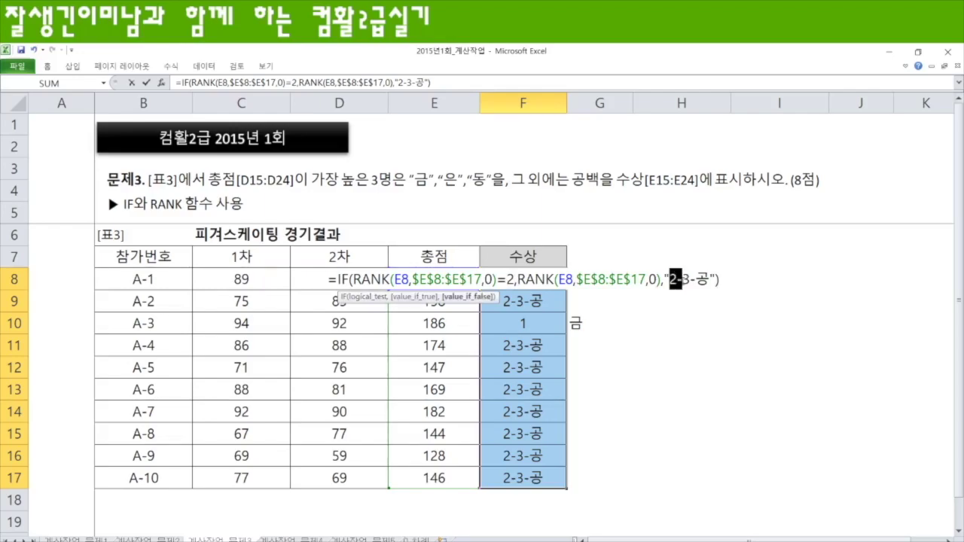
{"action": "key", "text": "BackSpace"}
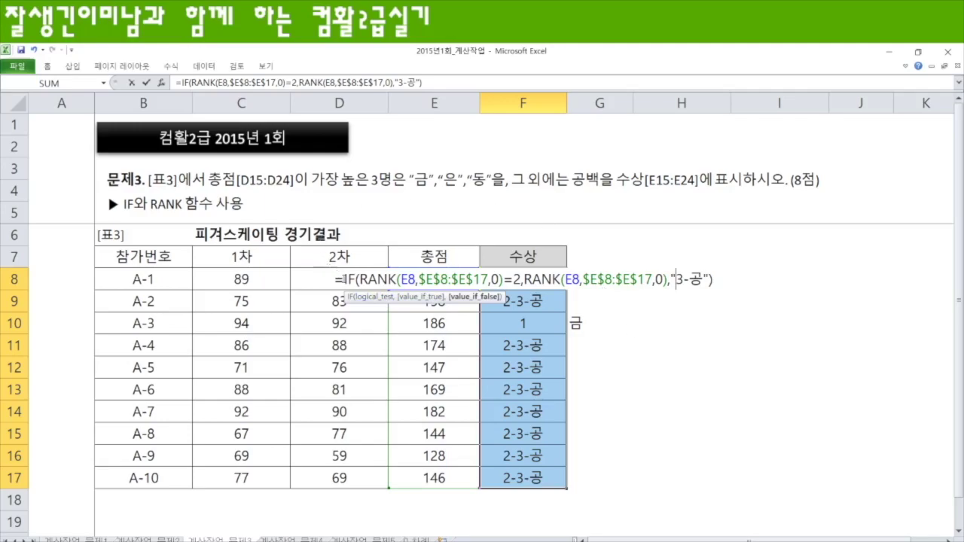
{"action": "left_click_drag", "start_coordinate": [343, 279], "coordinate": [722, 286]}
{"action": "key", "text": "ctrl+c"}
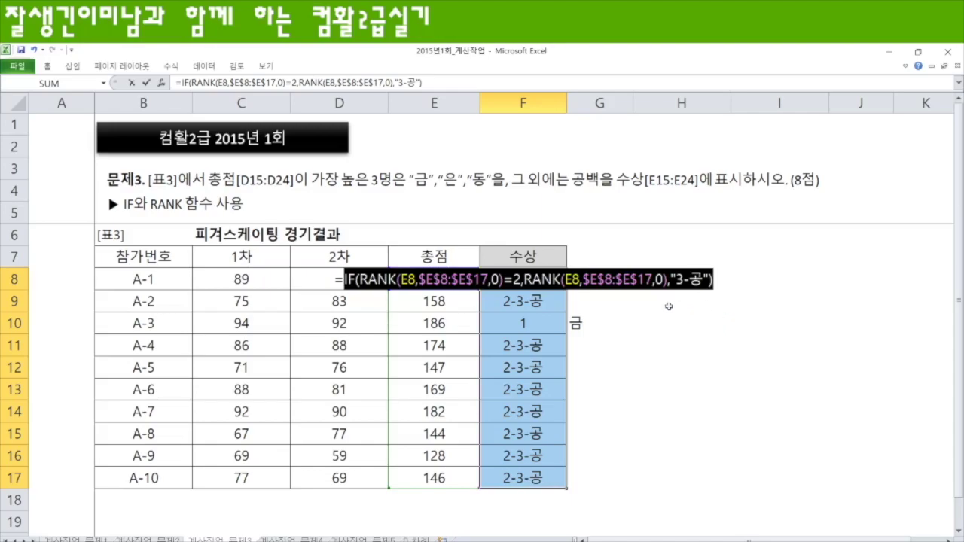
{"action": "key", "text": "Escape"}
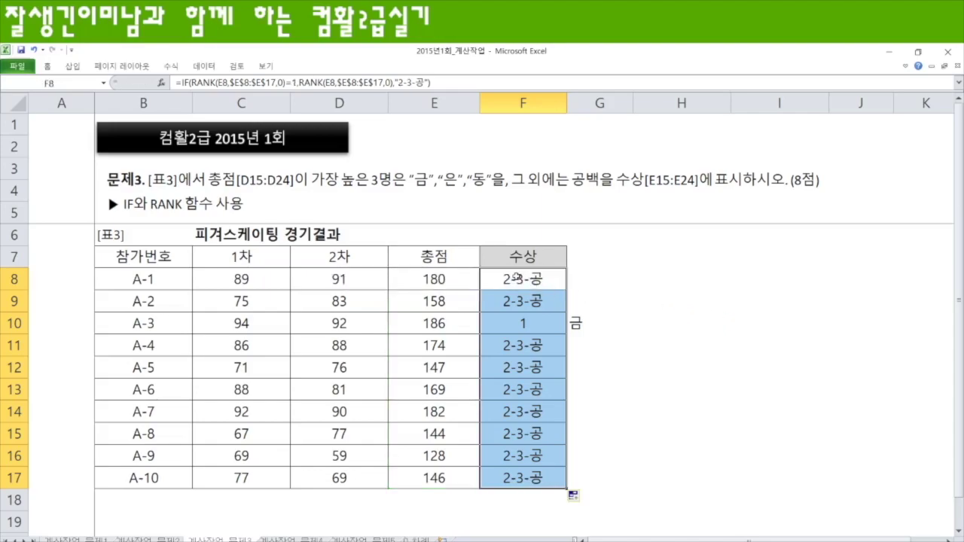
Step: Replace the "2-3-공" argument in F8 with the copied IF expression, and that expression's "3-공" argument with another copy
{"action": "left_click", "coordinate": [528, 280]}
{"action": "double_click", "coordinate": [527, 281]}
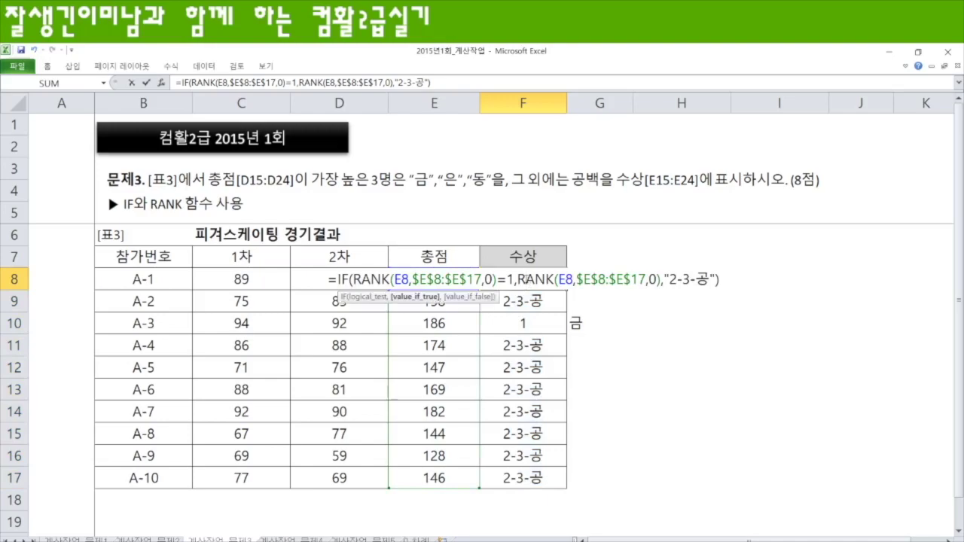
{"action": "left_click_drag", "start_coordinate": [664, 280], "coordinate": [717, 280]}
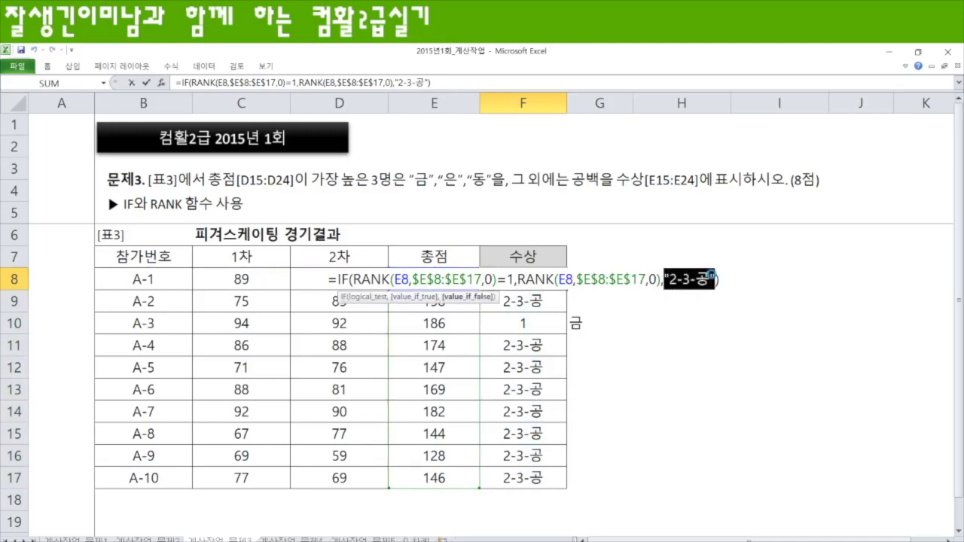
{"action": "key", "text": "ctrl+v"}
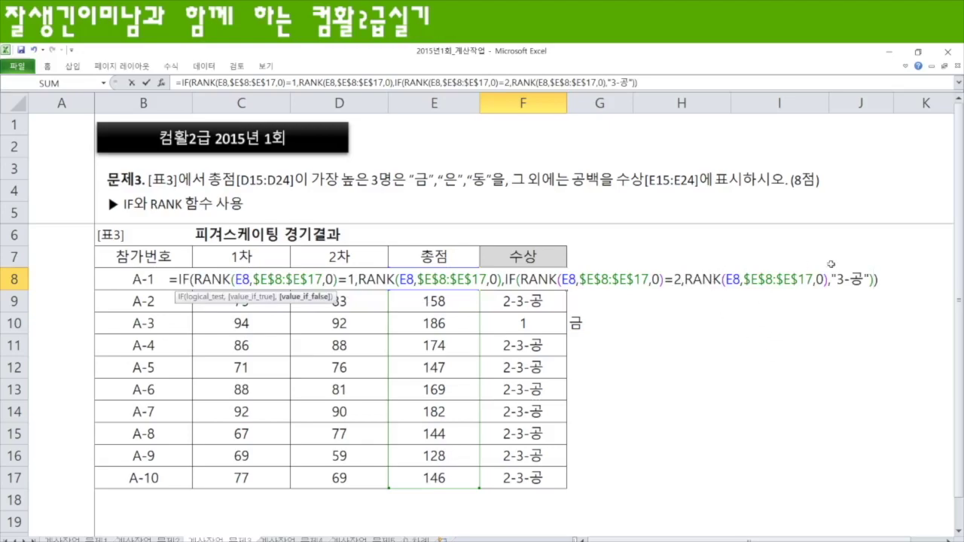
{"action": "left_click_drag", "start_coordinate": [833, 279], "coordinate": [864, 280]}
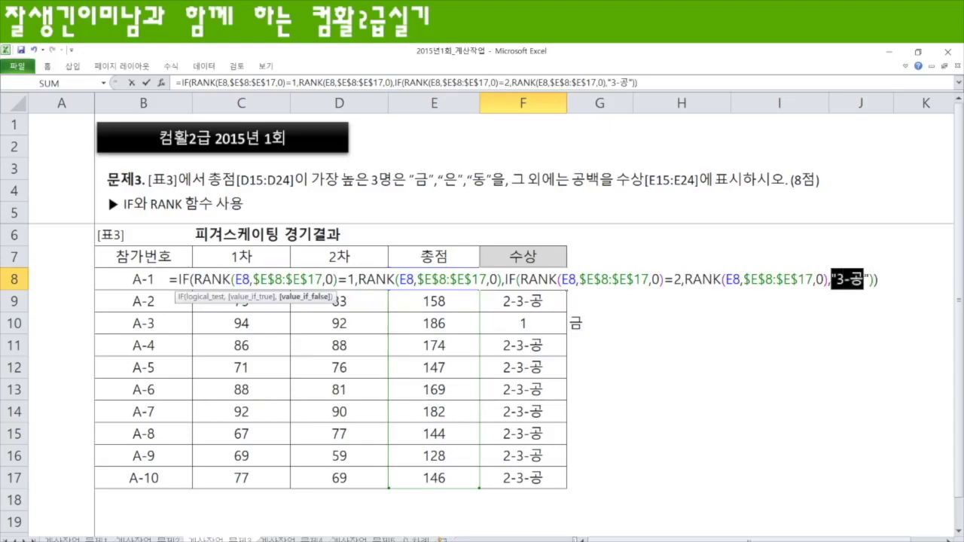
{"action": "key", "text": "ctrl+v"}
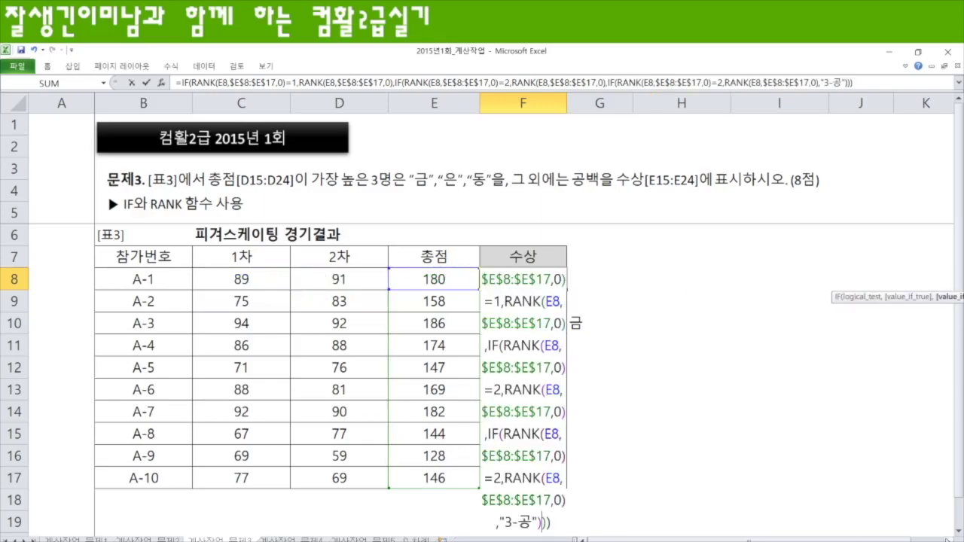
Step: Change the innermost rank test in F8 to =3 and its last argument to "", and enter the formula
{"action": "left_click", "coordinate": [948, 540]}
{"action": "left_click", "coordinate": [947, 540]}
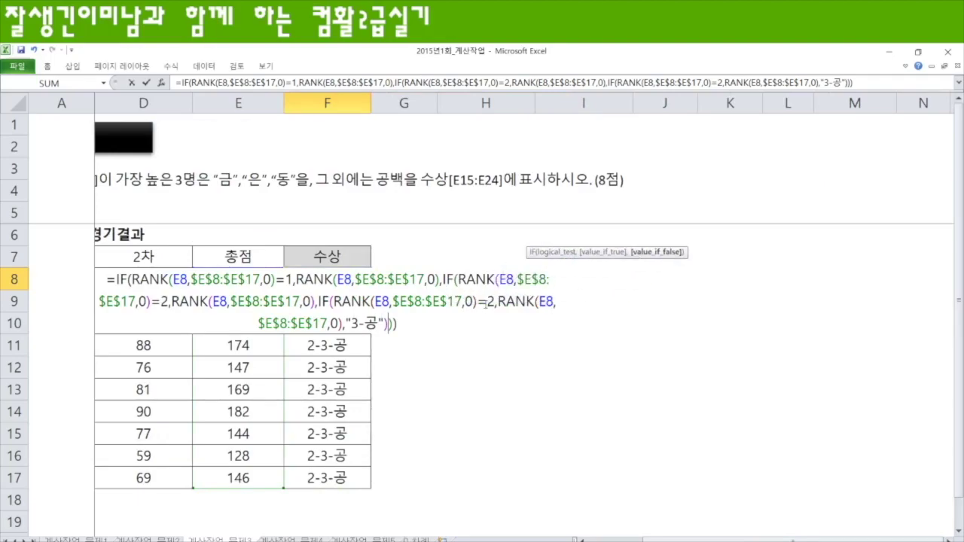
{"action": "left_click_drag", "start_coordinate": [485, 301], "coordinate": [494, 302]}
{"action": "type", "text": "3"}
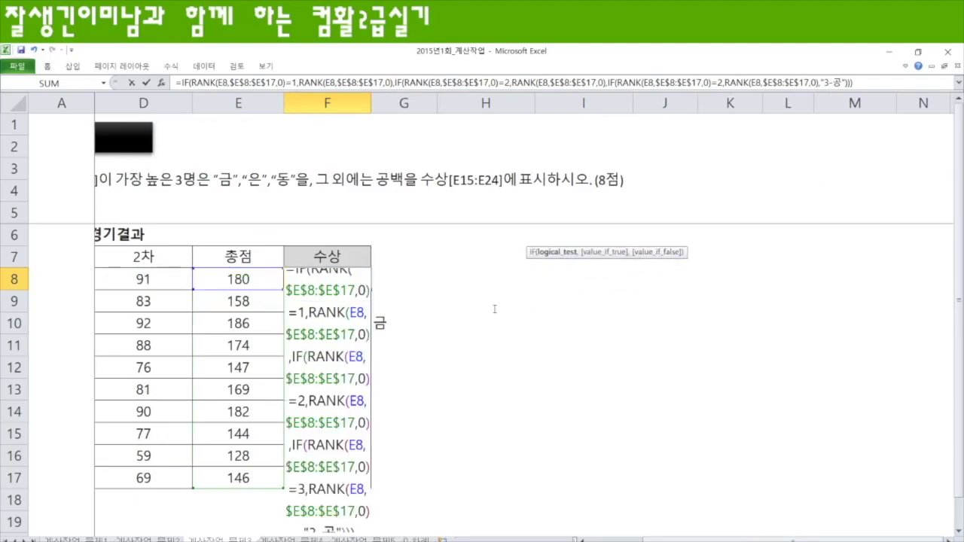
{"action": "scroll", "coordinate": [399, 399], "scroll_direction": "down", "scroll_amount": 2}
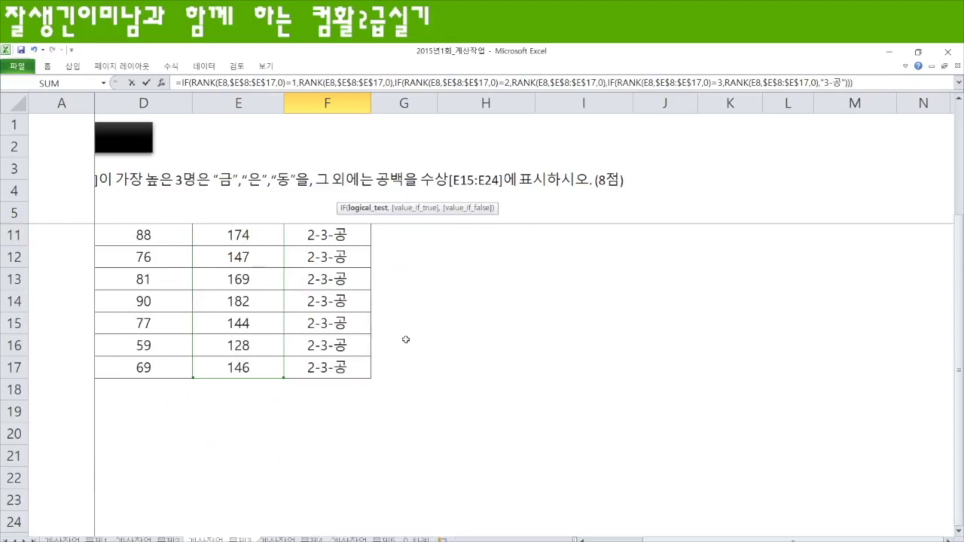
{"action": "scroll", "coordinate": [406, 339], "scroll_direction": "up", "scroll_amount": 1}
{"action": "left_click_drag", "start_coordinate": [351, 279], "coordinate": [378, 281]}
{"action": "key", "text": "BackSpace"}
{"action": "key", "text": "Return"}
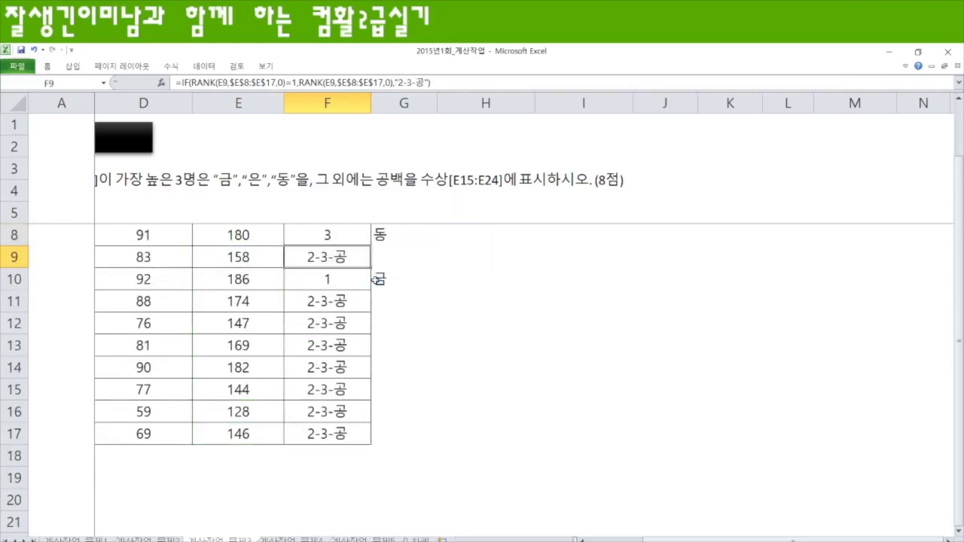
Step: Fill the completed nested IF formula from F8 down to F17
{"action": "left_click", "coordinate": [322, 237]}
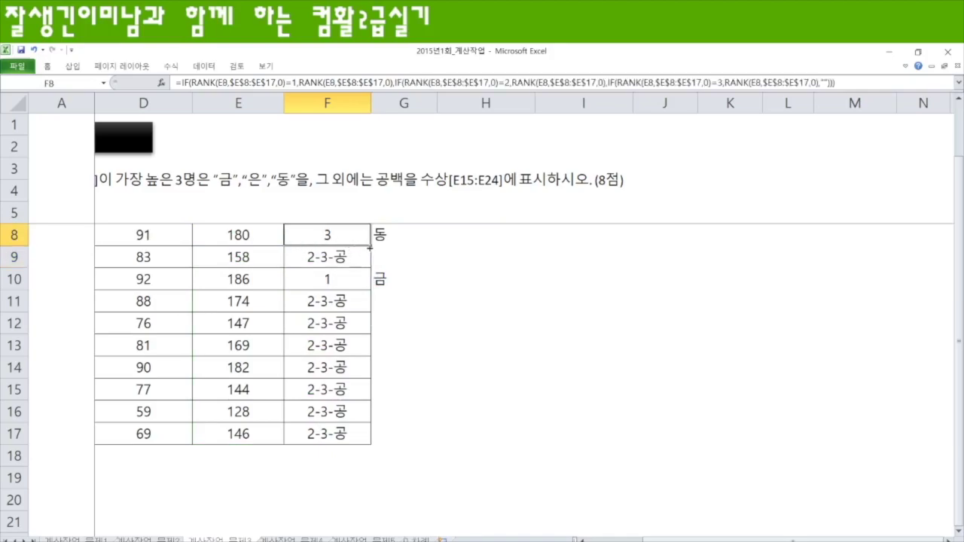
{"action": "double_click", "coordinate": [370, 246]}
{"action": "scroll", "coordinate": [376, 391], "scroll_direction": "up", "scroll_amount": 1}
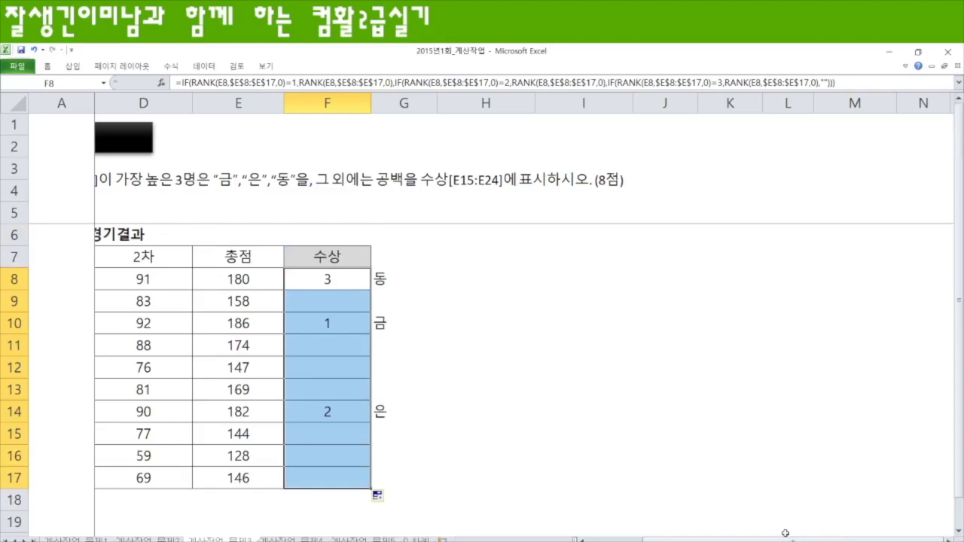
{"action": "left_click_drag", "start_coordinate": [825, 541], "coordinate": [785, 541]}
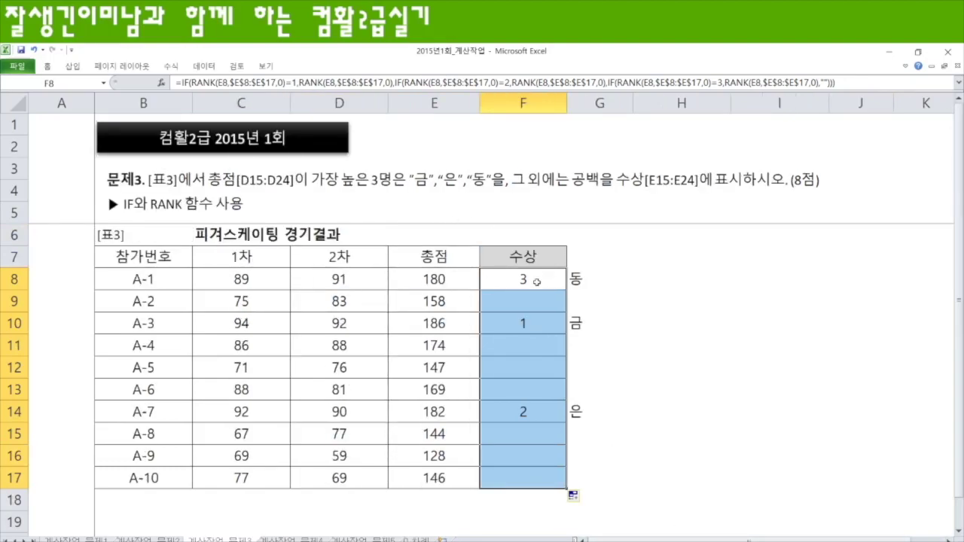
Step: Restore the plain RANK formulas in F8:F17 and extend F8 to =RANK(E8,$E$8:$E$17,0)<=3
{"action": "double_click", "coordinate": [536, 271]}
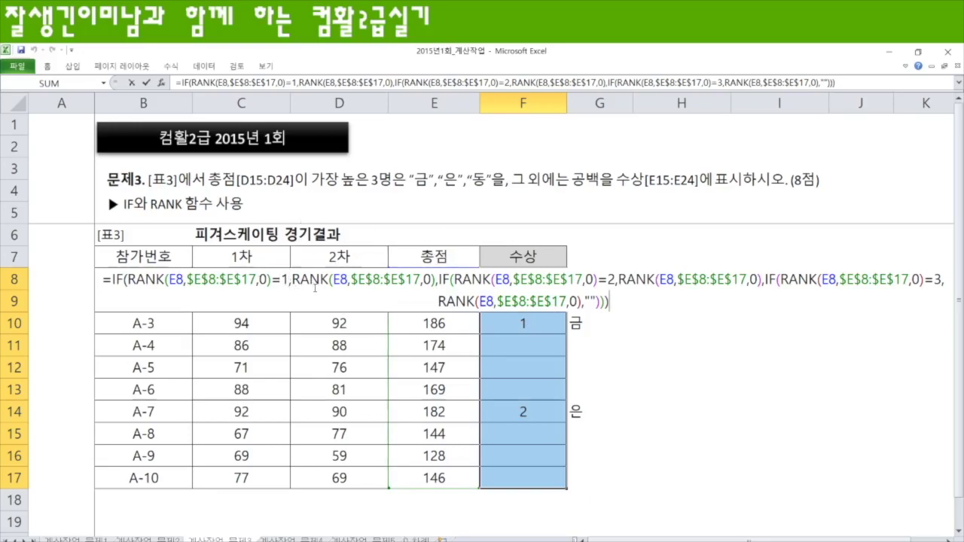
{"action": "key", "text": "ctrl+Return"}
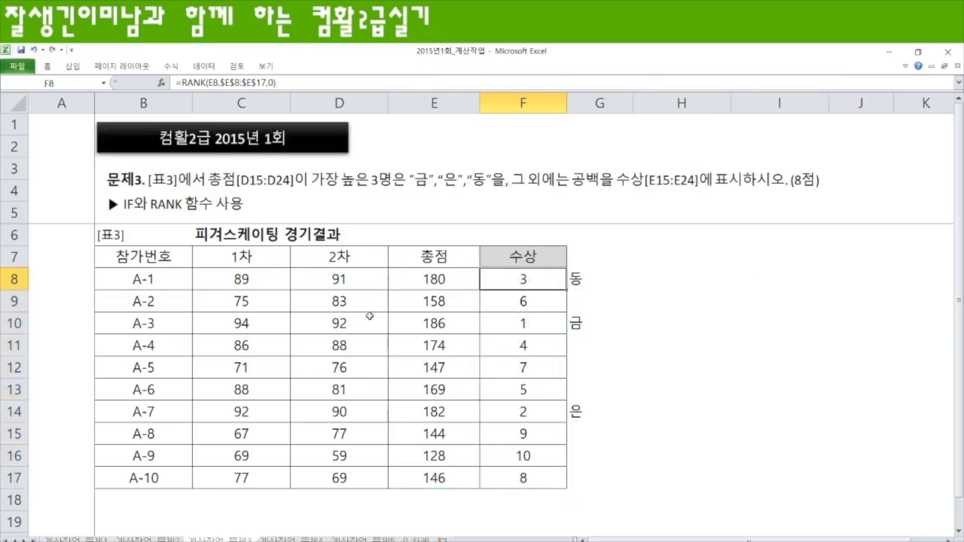
{"action": "key", "text": "F2"}
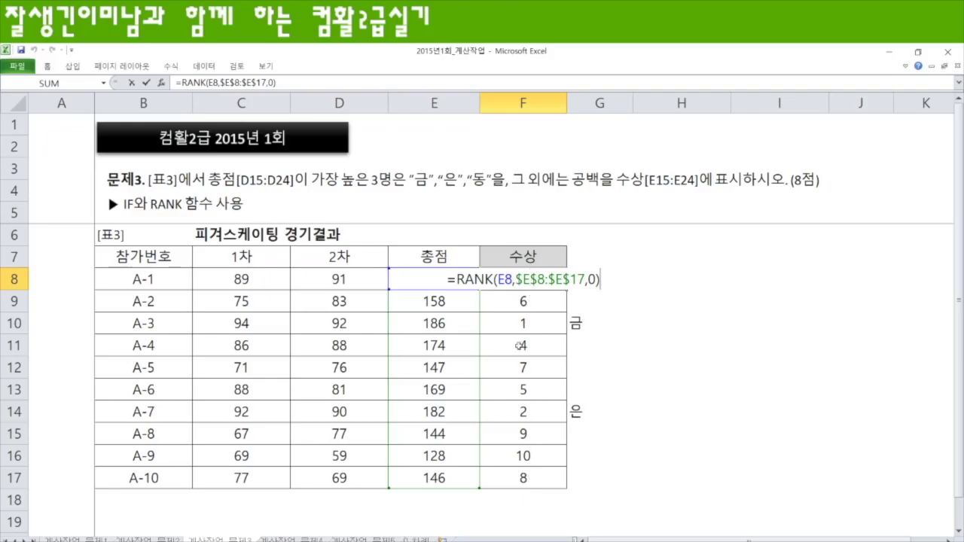
{"action": "type", "text": "<=3"}
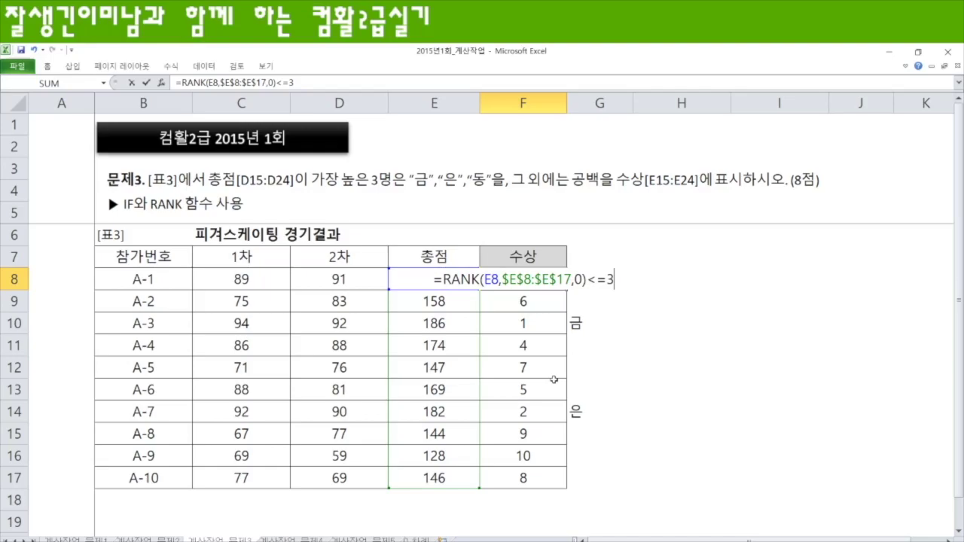
{"action": "key", "text": "Return"}
Step: Fill the F8 comparison down to F17 and copy its RANK(E8,$E$8:$E$17,0) expression
{"action": "left_click", "coordinate": [522, 279]}
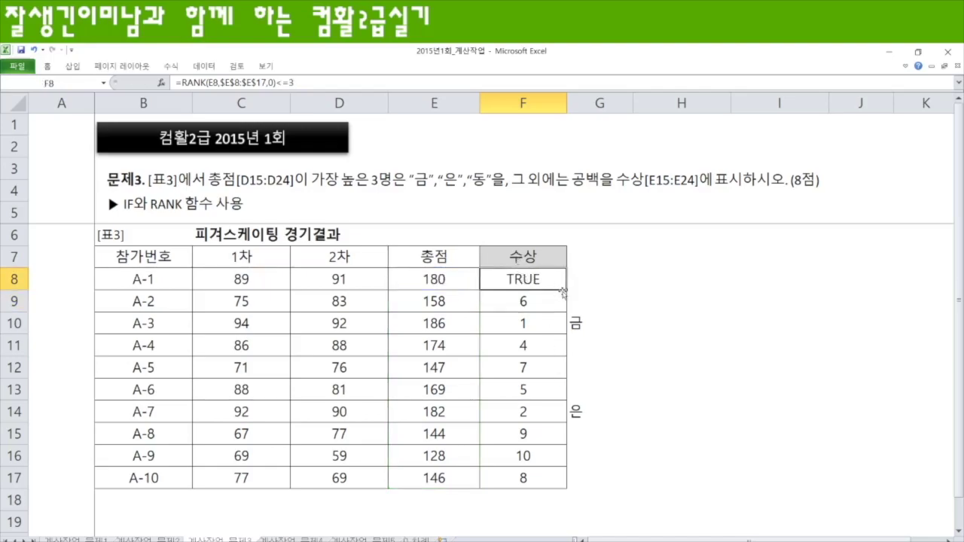
{"action": "double_click", "coordinate": [567, 291]}
{"action": "key", "text": "F2"}
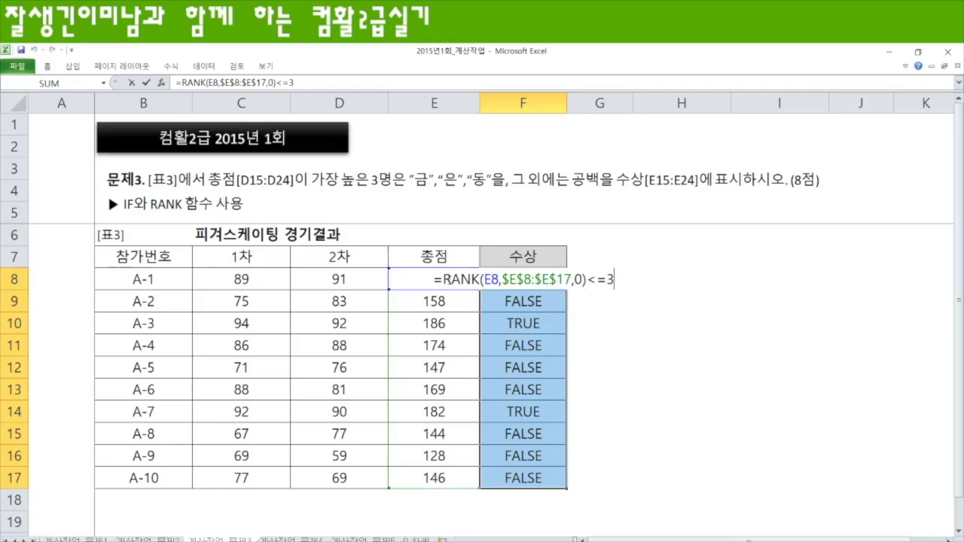
{"action": "left_click_drag", "start_coordinate": [443, 279], "coordinate": [590, 280]}
{"action": "key", "text": "ctrl+c"}
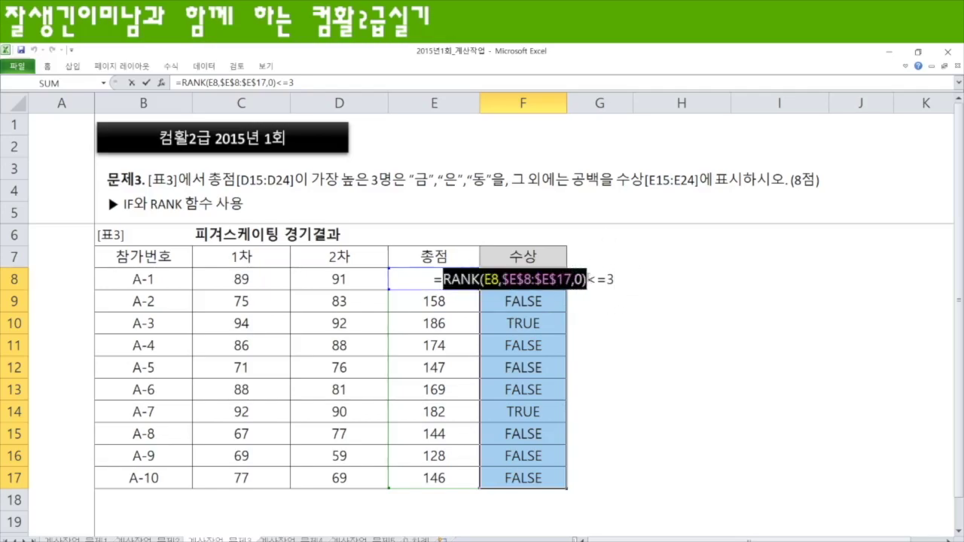
{"action": "key", "text": "ctrl+Return"}
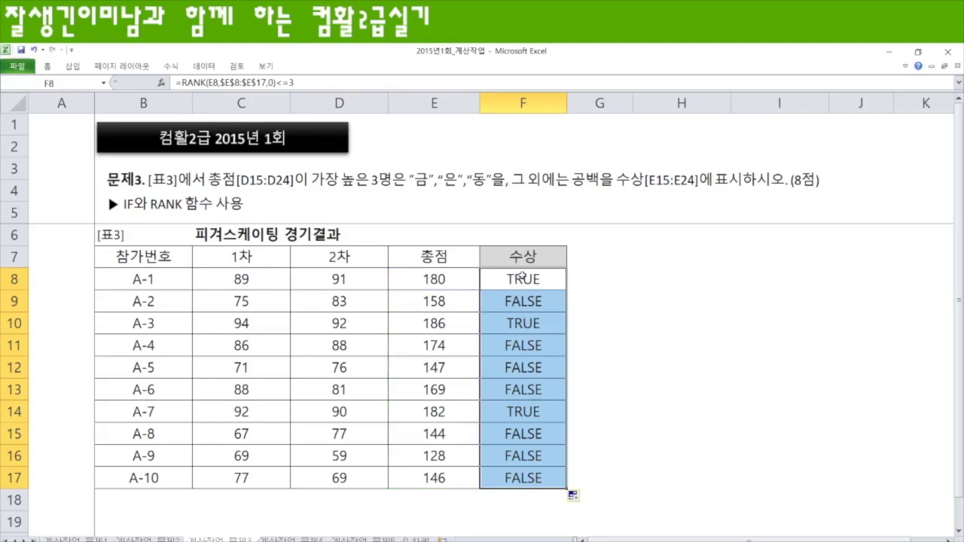
Step: Complete the F8 formula as =IF(RANK(E8,$E$8:$E$17,0)<=3,RANK(E8,$E$8:$E$17,0),"")
{"action": "double_click", "coordinate": [525, 278]}
{"action": "left_click", "coordinate": [443, 279]}
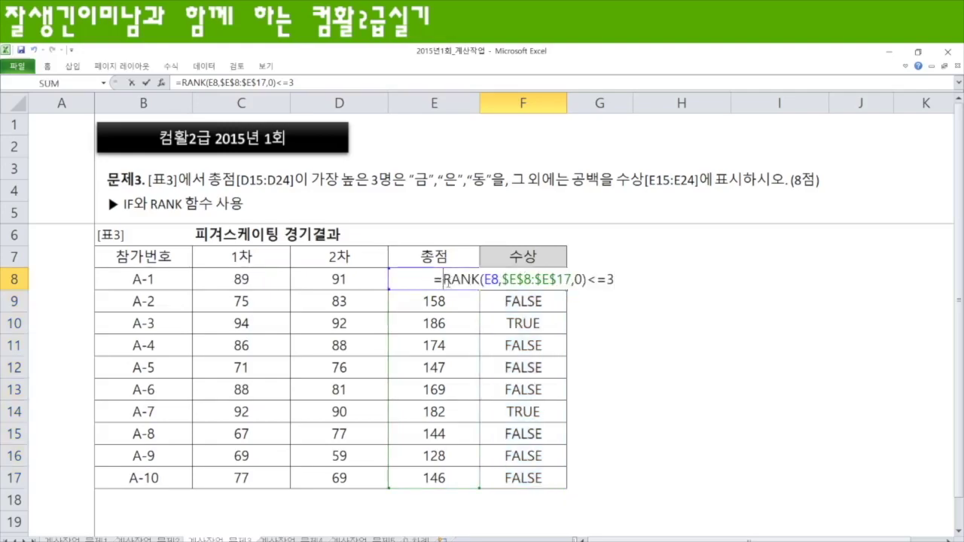
{"action": "type", "text": "IF("}
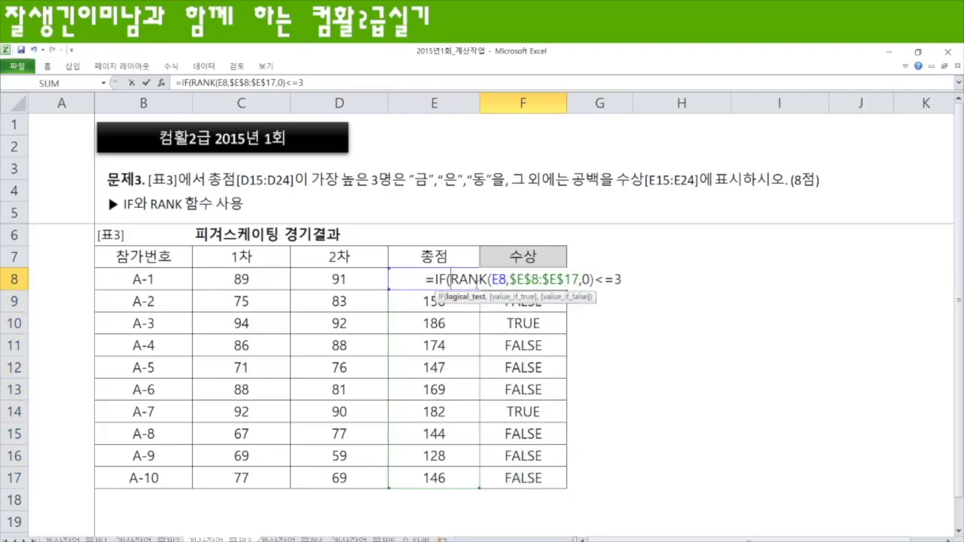
{"action": "type", "text": ","}
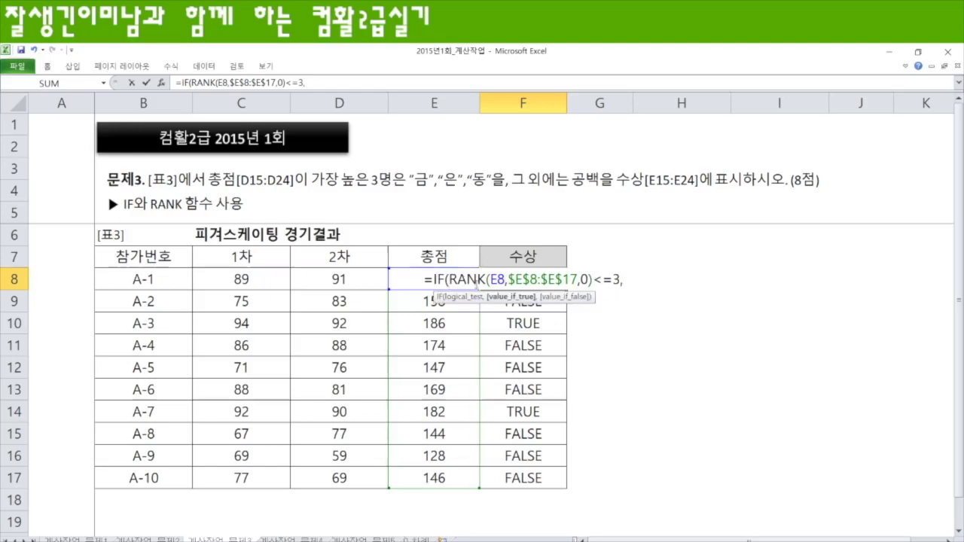
{"action": "key", "text": "ctrl+v"}
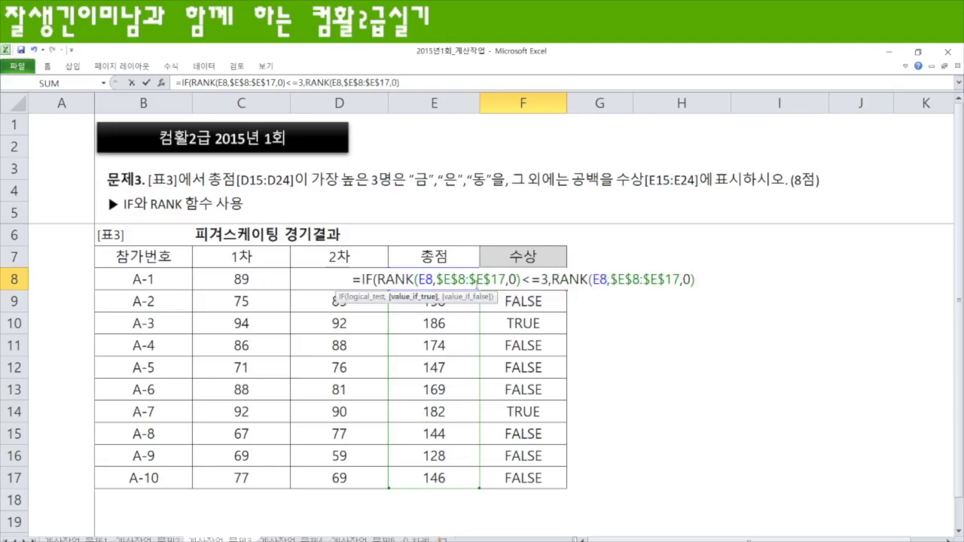
{"action": "type", "text": ",\"\""}
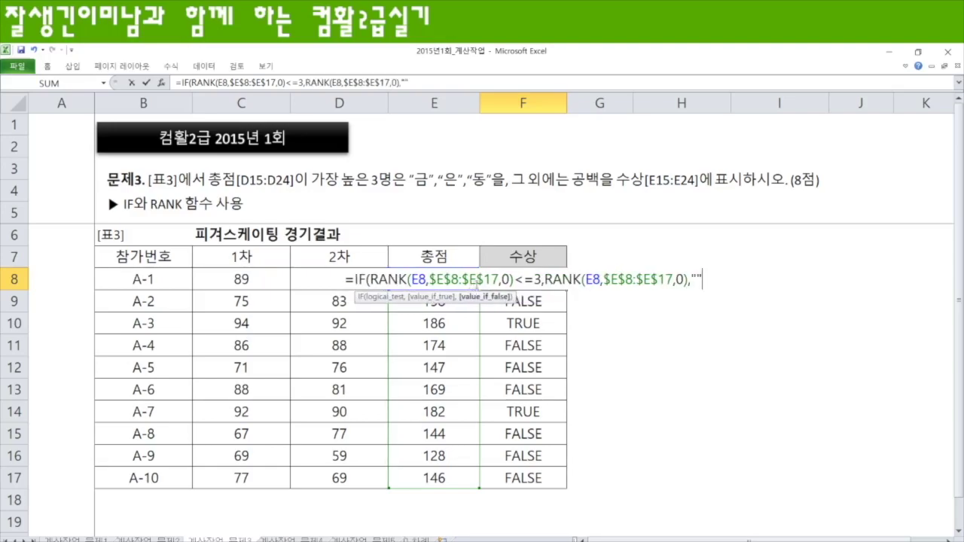
{"action": "type", "text": ")"}
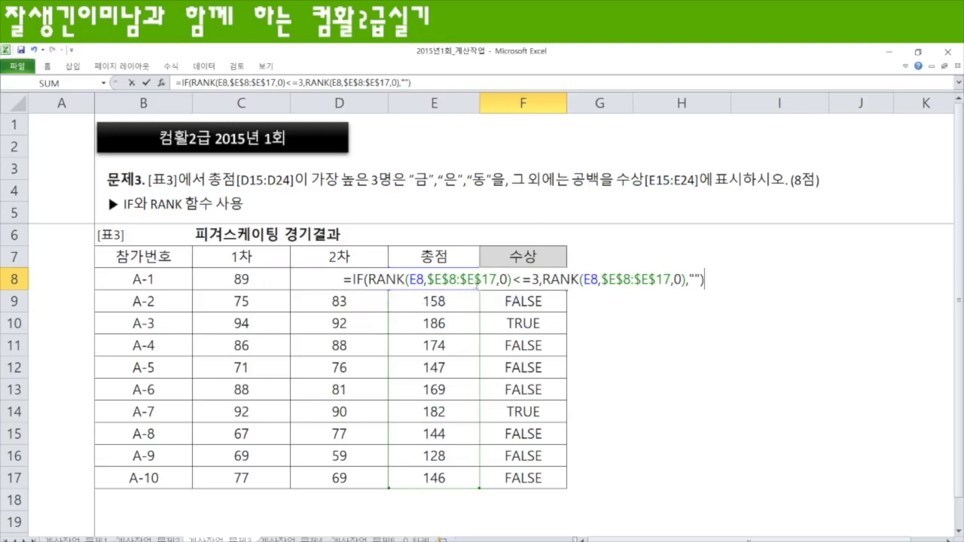
{"action": "key", "text": "Return"}
{"action": "left_click", "coordinate": [537, 284]}
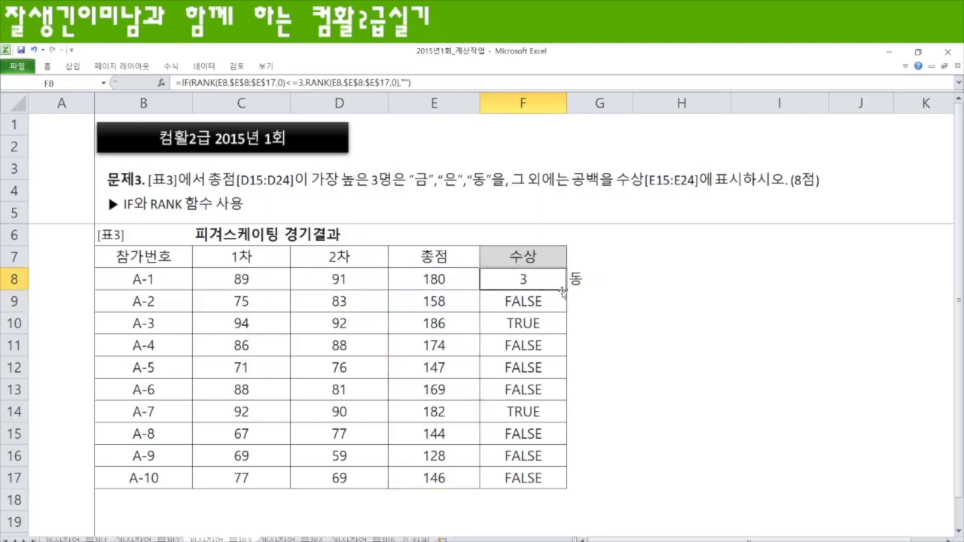
Step: Fill the F8 IF and RANK formula down to F17 and recommit it across F8:F17
{"action": "double_click", "coordinate": [565, 290]}
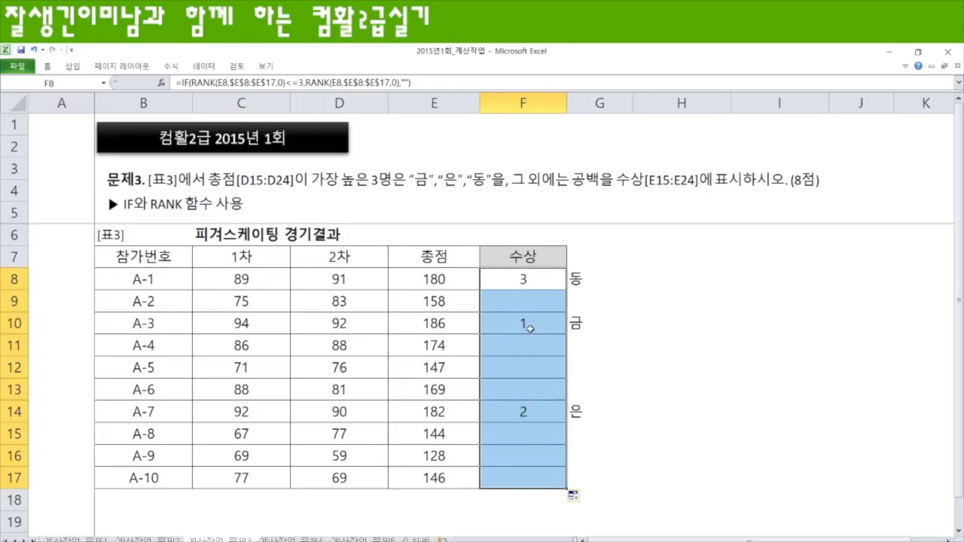
{"action": "key", "text": "F2"}
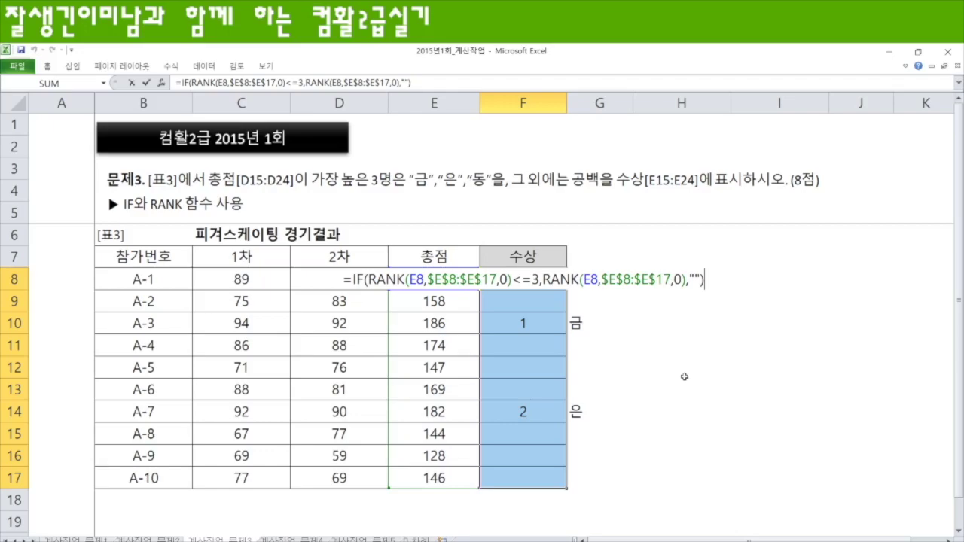
{"action": "key", "text": "ctrl+Return"}
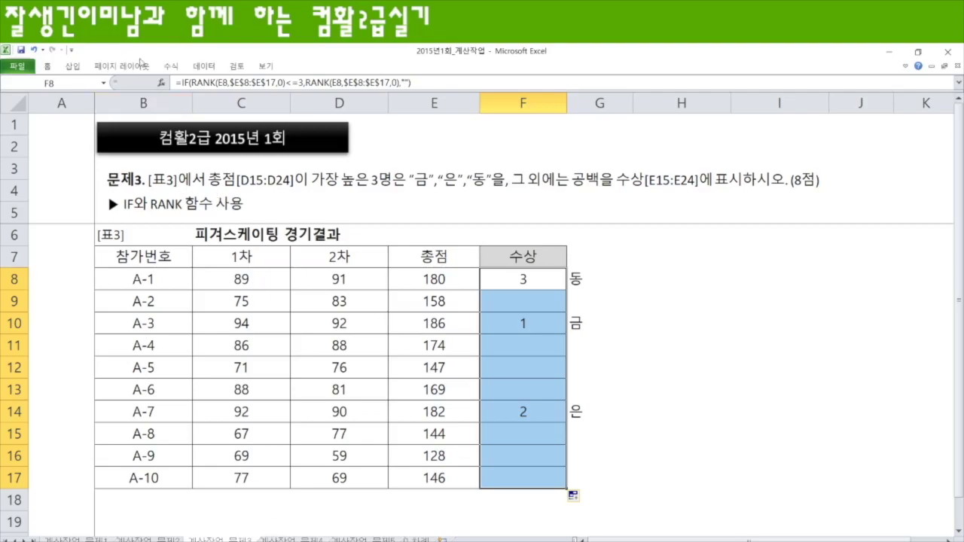
Step: Draw an isosceles triangle shape over the 문제3 label to mark the problem
{"action": "left_click", "coordinate": [71, 67]}
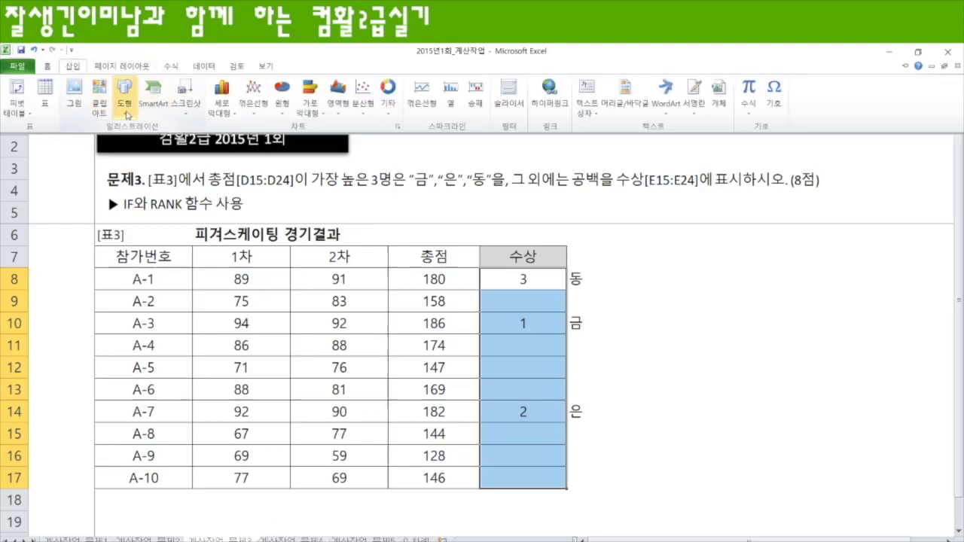
{"action": "left_click", "coordinate": [124, 95]}
{"action": "left_click", "coordinate": [91, 141]}
{"action": "left_click_drag", "start_coordinate": [86, 158], "coordinate": [159, 222]}
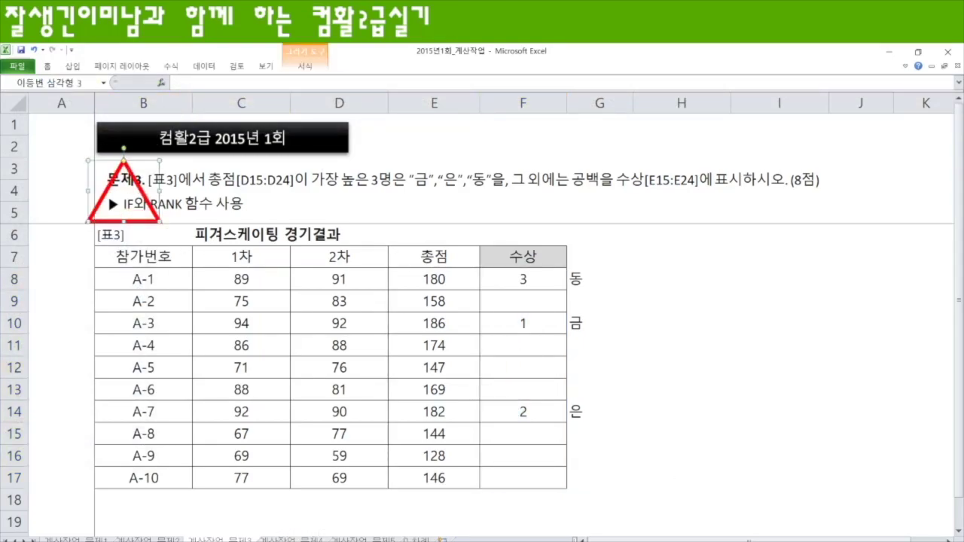
Step: On the problem 4 sheet, copy the discount table F13:G18 and paste it transposed starting at F9
{"action": "key", "text": "ctrl+Page_Down"}
{"action": "left_click", "coordinate": [346, 301]}
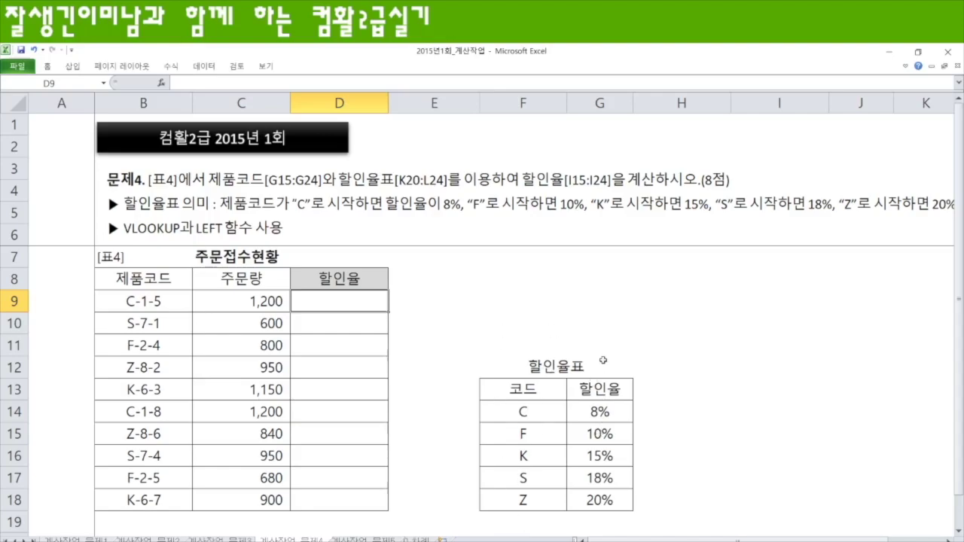
{"action": "left_click", "coordinate": [513, 389]}
{"action": "left_click_drag", "start_coordinate": [513, 389], "coordinate": [600, 500]}
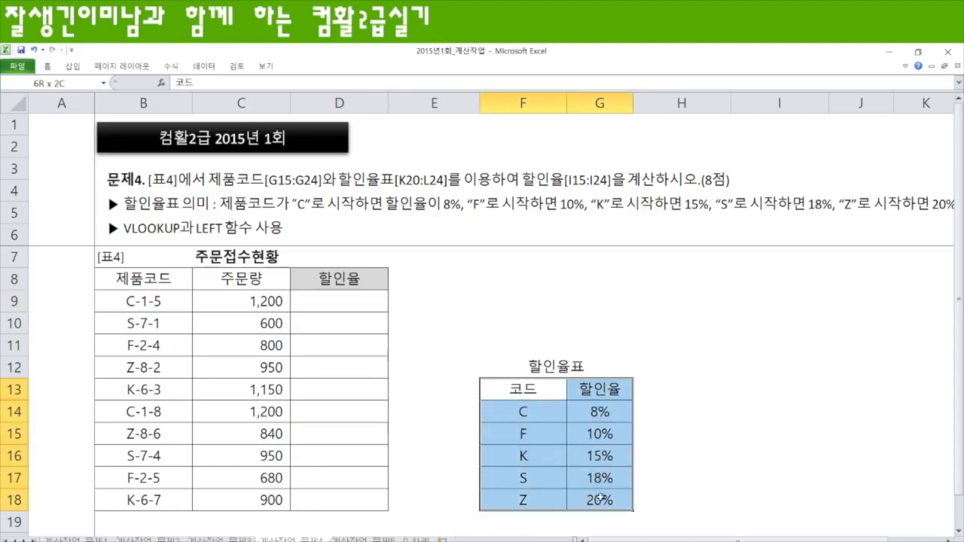
{"action": "key", "text": "ctrl+c"}
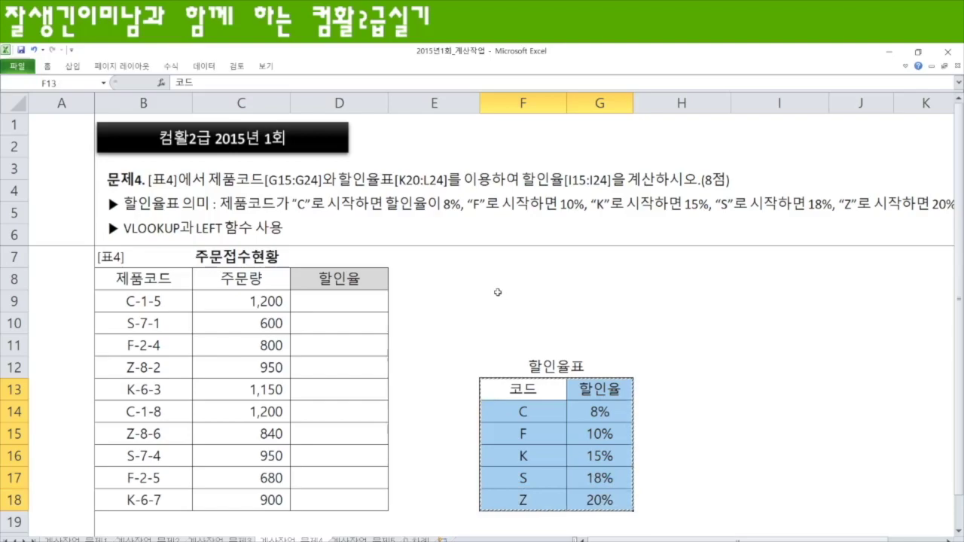
{"action": "left_click", "coordinate": [499, 295]}
{"action": "key", "text": "ctrl+v"}
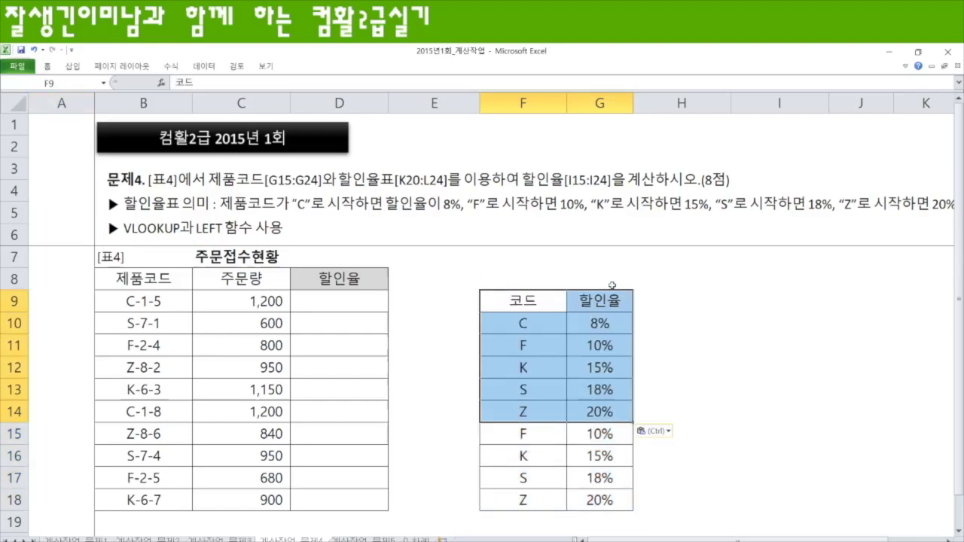
{"action": "left_click", "coordinate": [668, 435]}
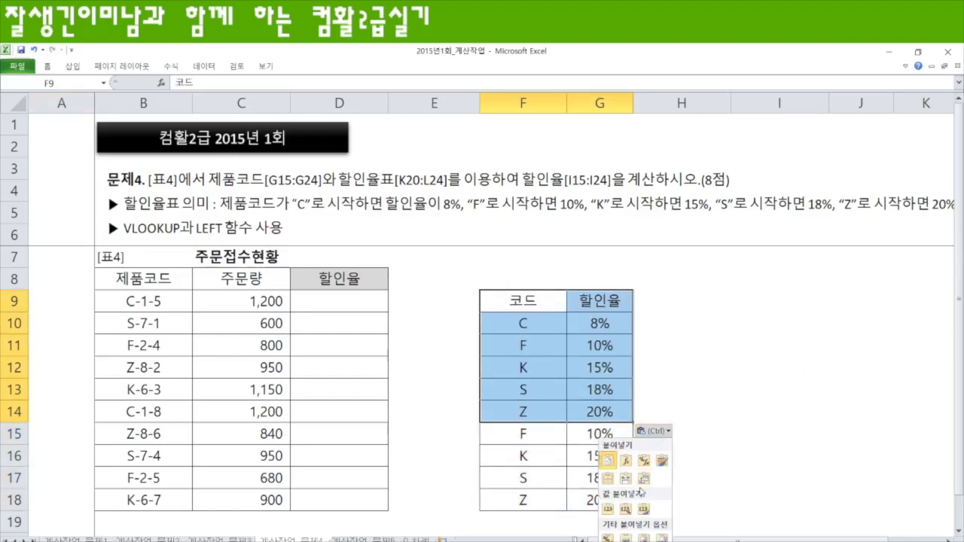
{"action": "left_click", "coordinate": [644, 479]}
{"action": "left_click", "coordinate": [813, 391]}
Step: Compare the horizontal codes in F9:K9 of the transposed table with the vertical code column starting at F14
{"action": "left_click_drag", "start_coordinate": [531, 300], "coordinate": [932, 304]}
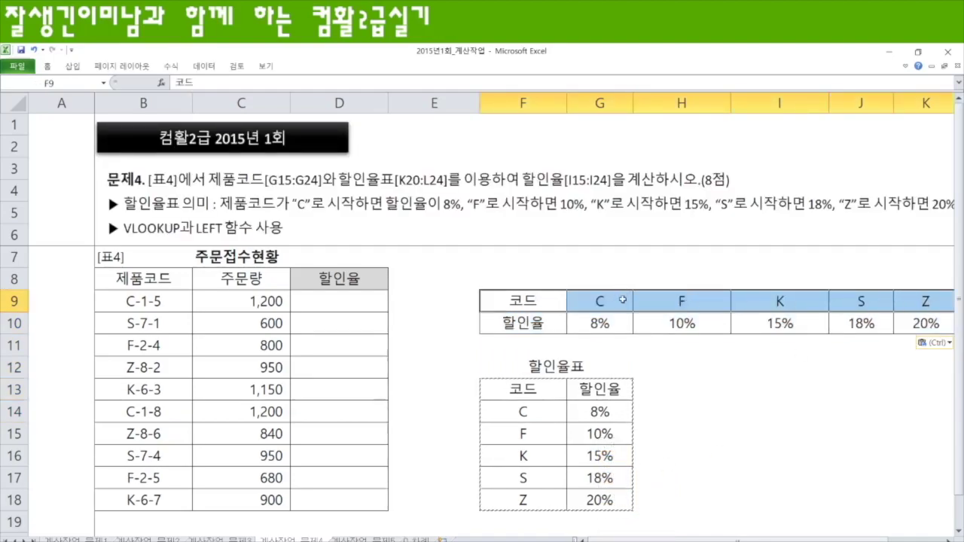
{"action": "left_click", "coordinate": [613, 301]}
{"action": "left_click", "coordinate": [682, 301]}
{"action": "left_click", "coordinate": [753, 302]}
{"action": "left_click", "coordinate": [849, 306]}
{"action": "left_click", "coordinate": [928, 305]}
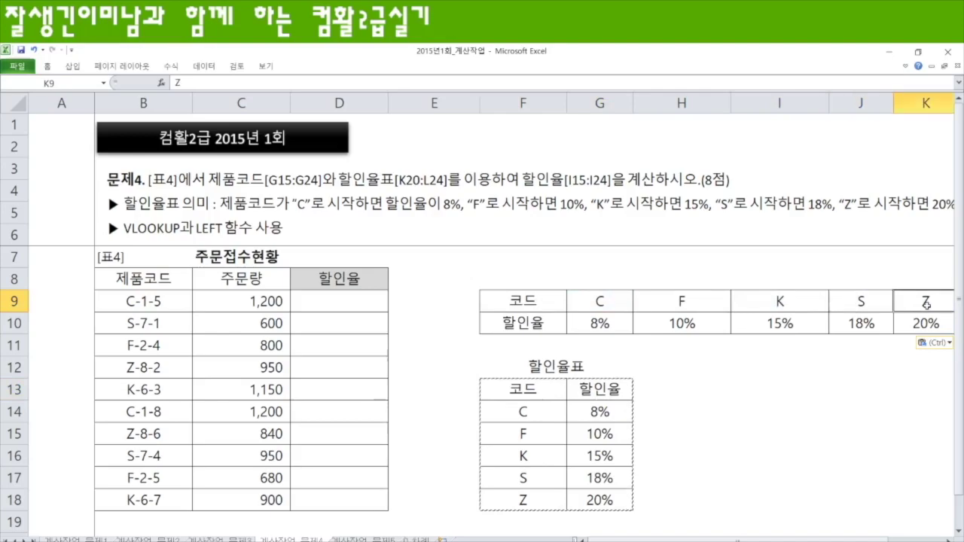
{"action": "left_click_drag", "start_coordinate": [531, 411], "coordinate": [535, 518]}
{"action": "key", "text": "Escape"}
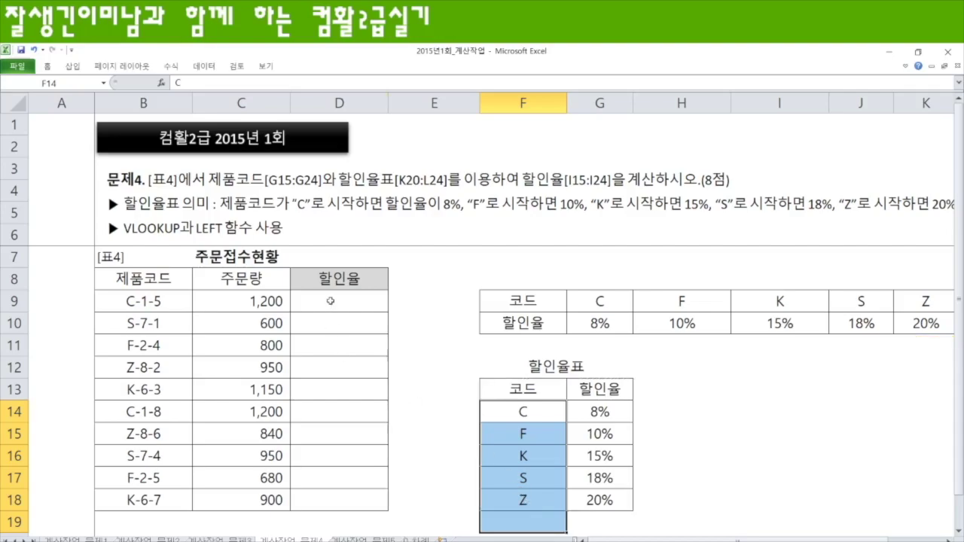
Step: Enter =LEFT(B9,1) in D9 and fill it down to D18
{"action": "left_click", "coordinate": [332, 301]}
{"action": "type", "text": "=lef"}
{"action": "key", "text": "Tab"}
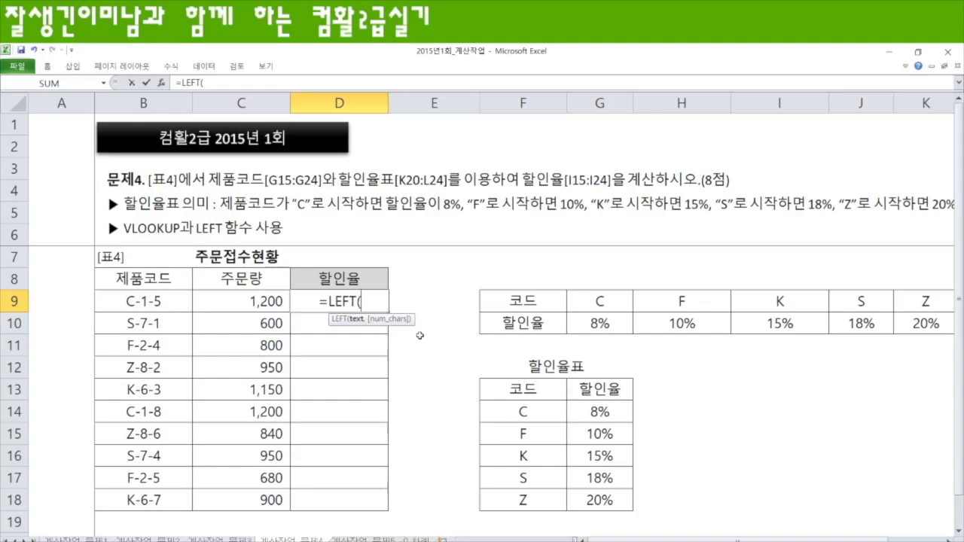
{"action": "left_click", "coordinate": [156, 300]}
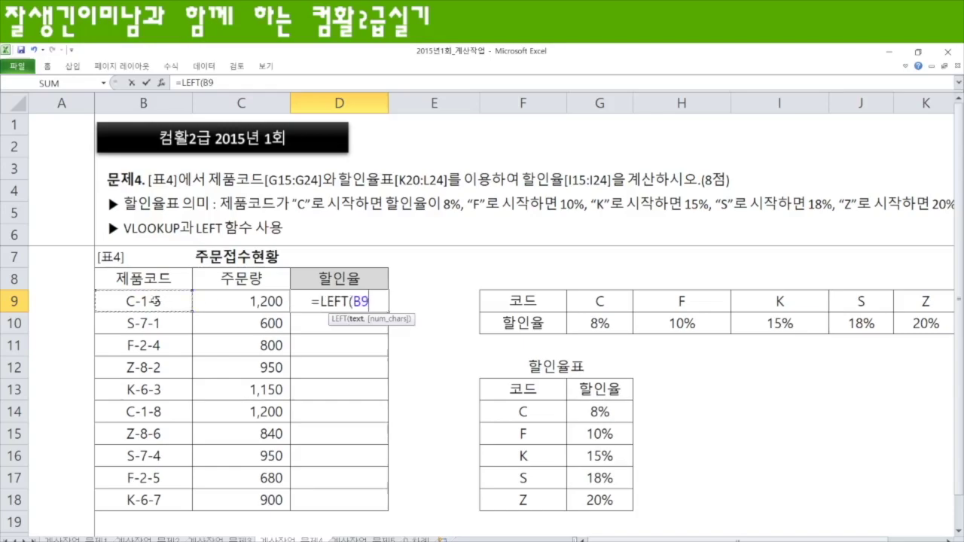
{"action": "type", "text": ",1)"}
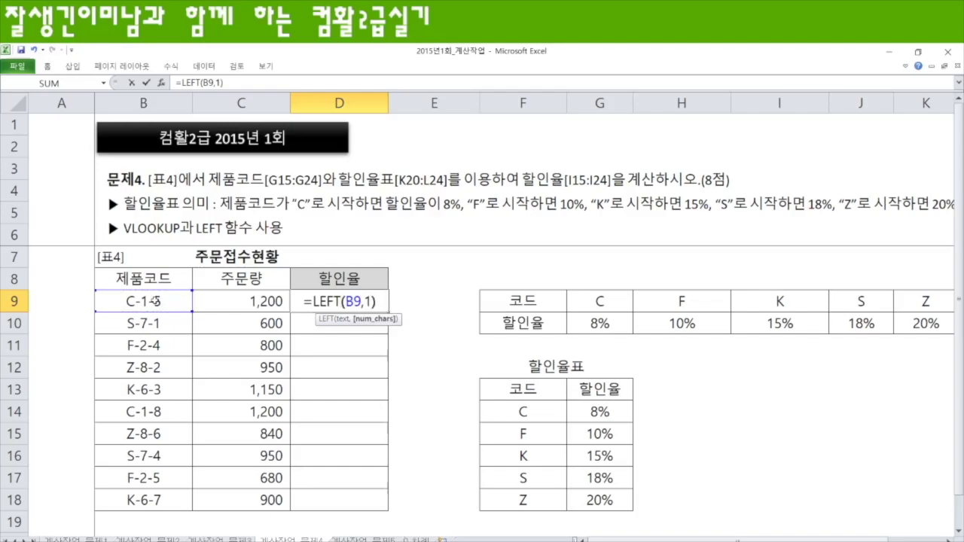
{"action": "key", "text": "Return"}
{"action": "left_click", "coordinate": [372, 306]}
{"action": "left_click_drag", "start_coordinate": [389, 313], "coordinate": [383, 501]}
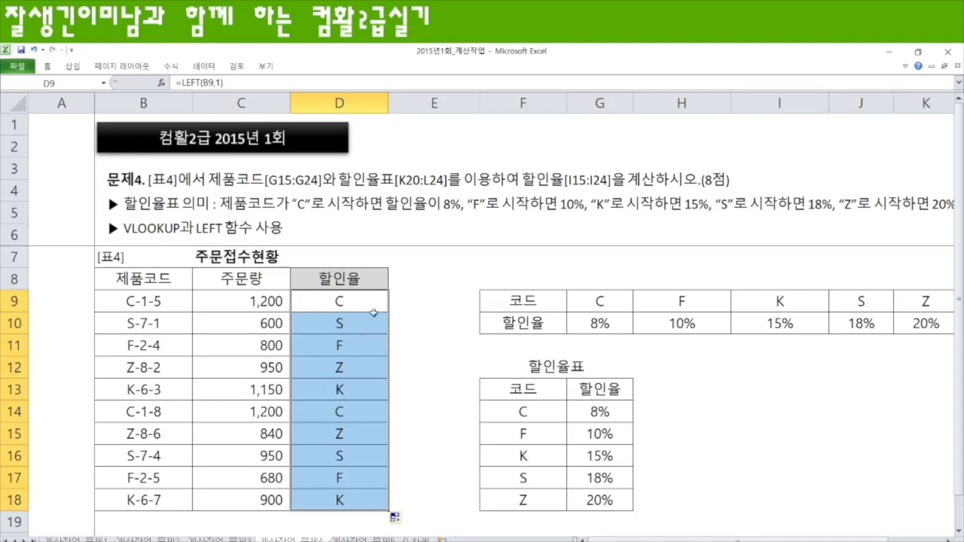
Step: Wrap the D9 formula in VLOOKUP, with LEFT(B9,1) as the lookup value
{"action": "key", "text": "F2"}
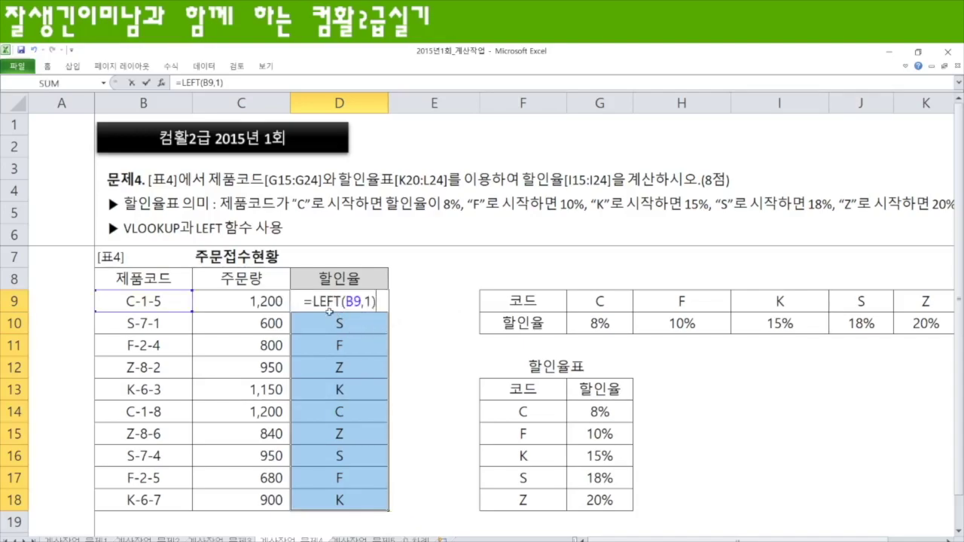
{"action": "type", "text": "vl"}
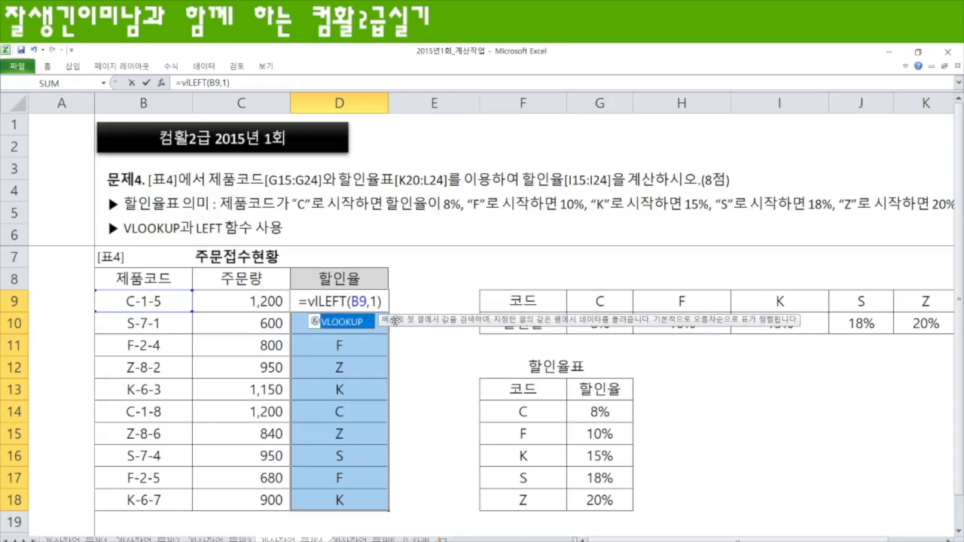
{"action": "key", "text": "Tab"}
{"action": "left_click_drag", "start_coordinate": [347, 302], "coordinate": [423, 306]}
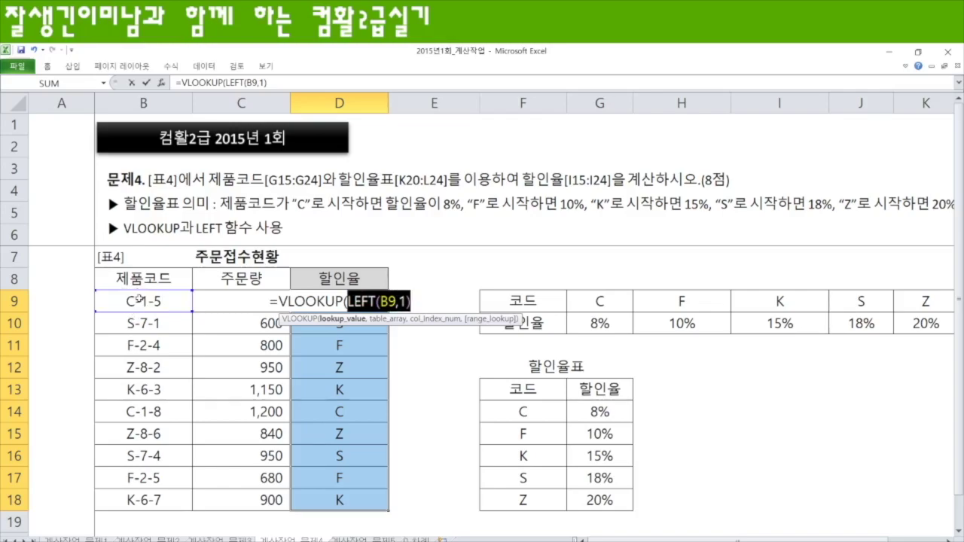
{"action": "left_click", "coordinate": [420, 304]}
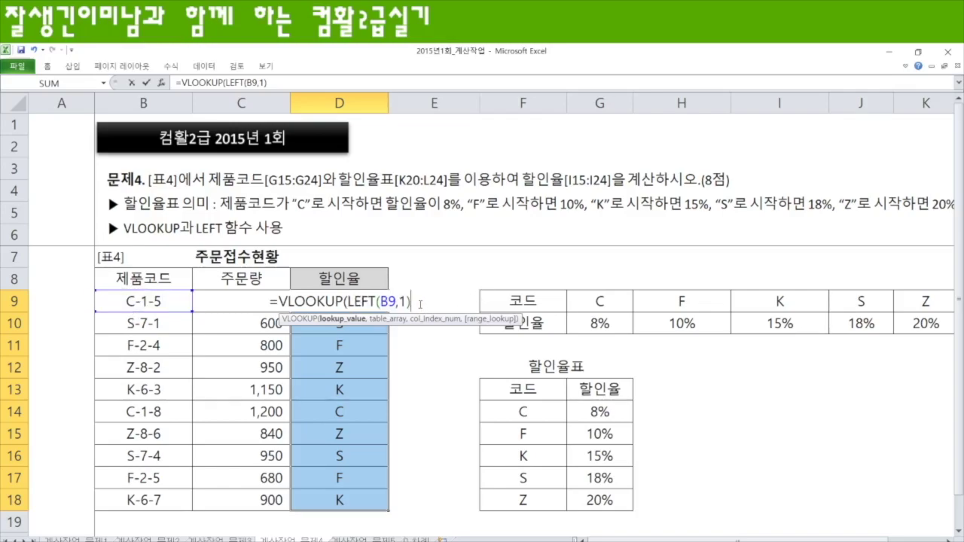
{"action": "type", "text": ","}
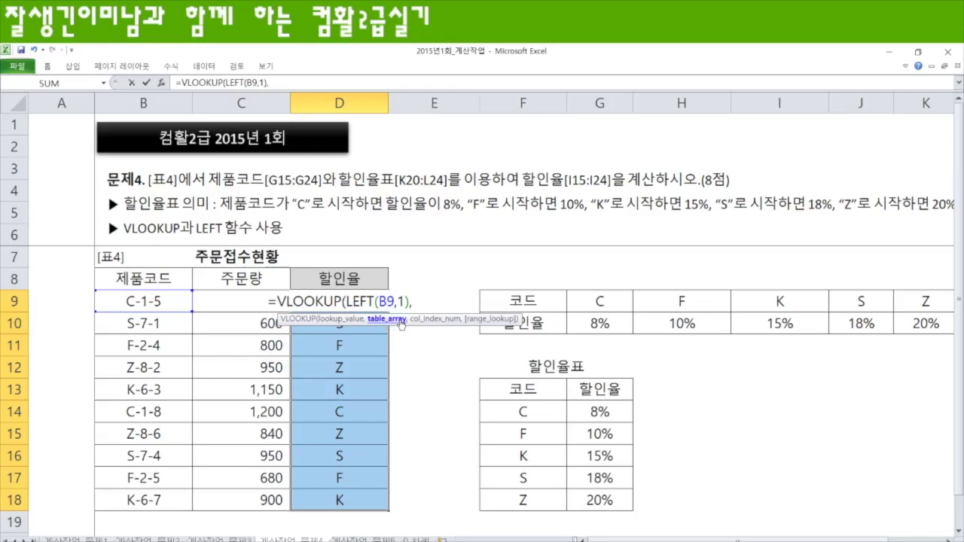
Step: Complete the VLOOKUP with table $F$13:$G$18, column 2 and exact match 0, and apply it to D9:D18
{"action": "left_click", "coordinate": [504, 387]}
{"action": "left_click_drag", "start_coordinate": [503, 386], "coordinate": [598, 491]}
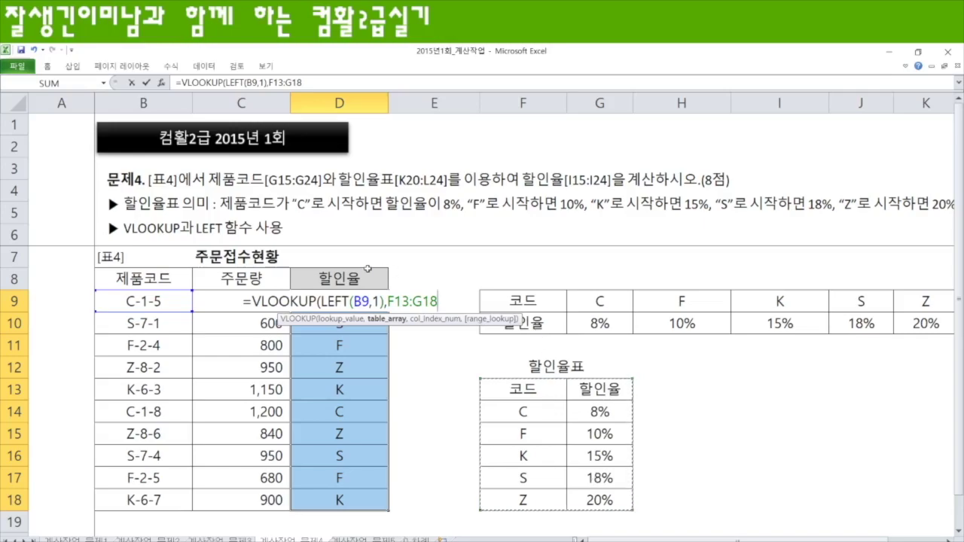
{"action": "key", "text": "F4"}
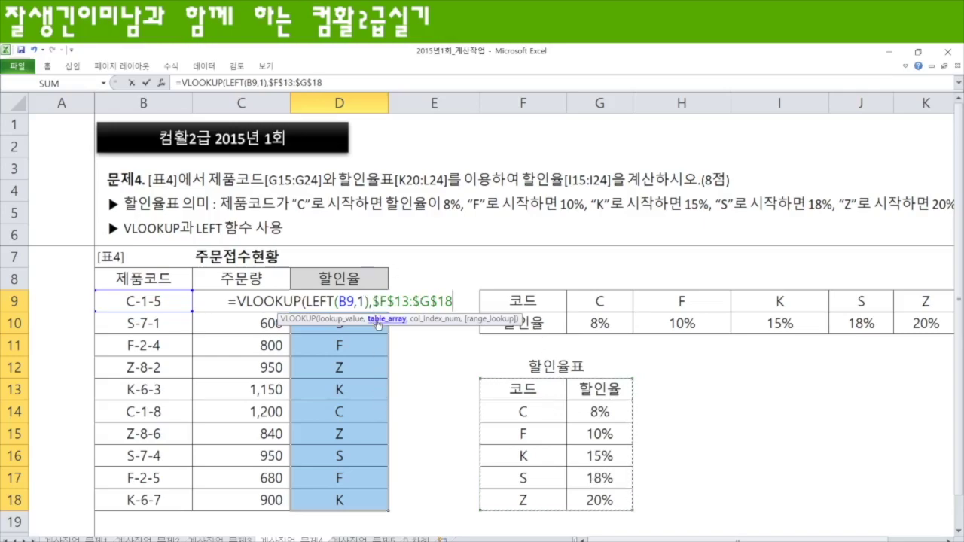
{"action": "type", "text": ","}
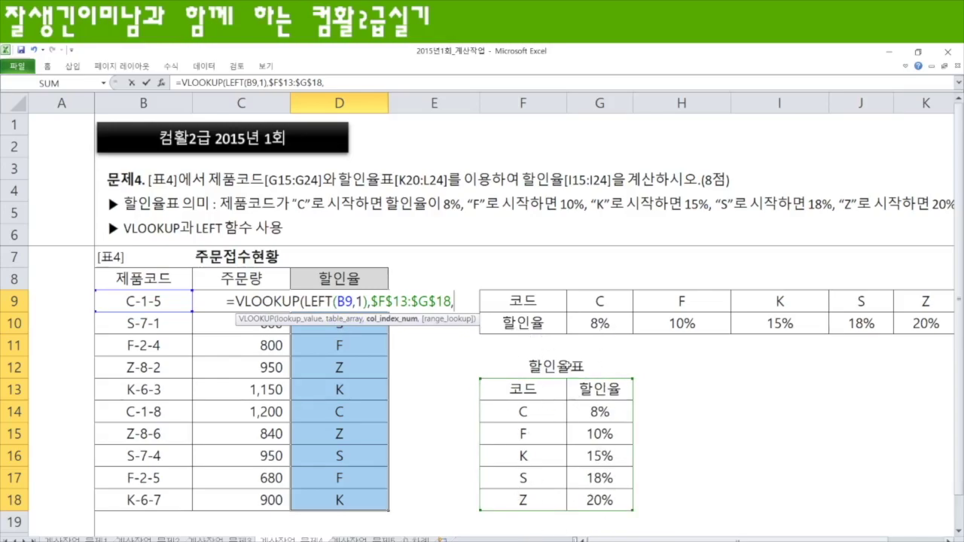
{"action": "type", "text": "2"}
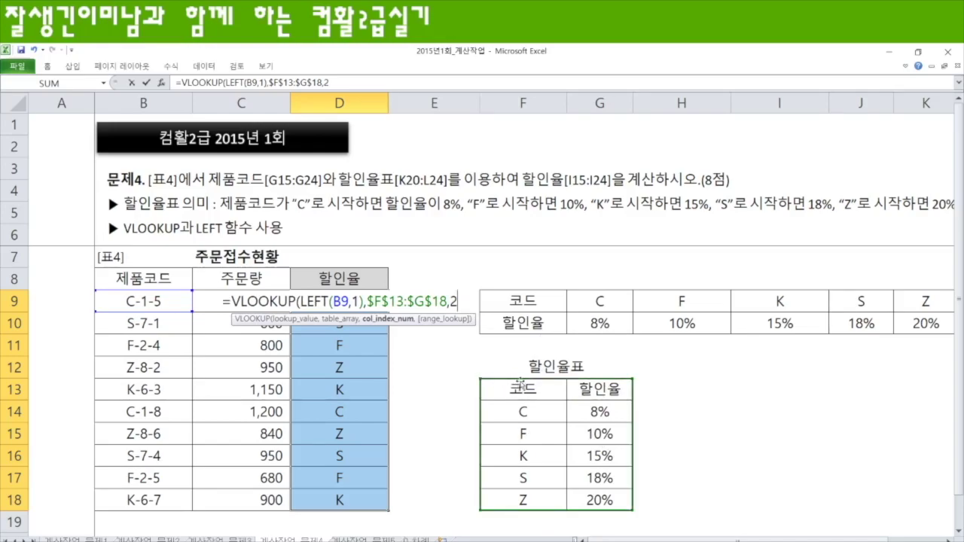
{"action": "type", "text": ","}
{"action": "type", "text": "0)"}
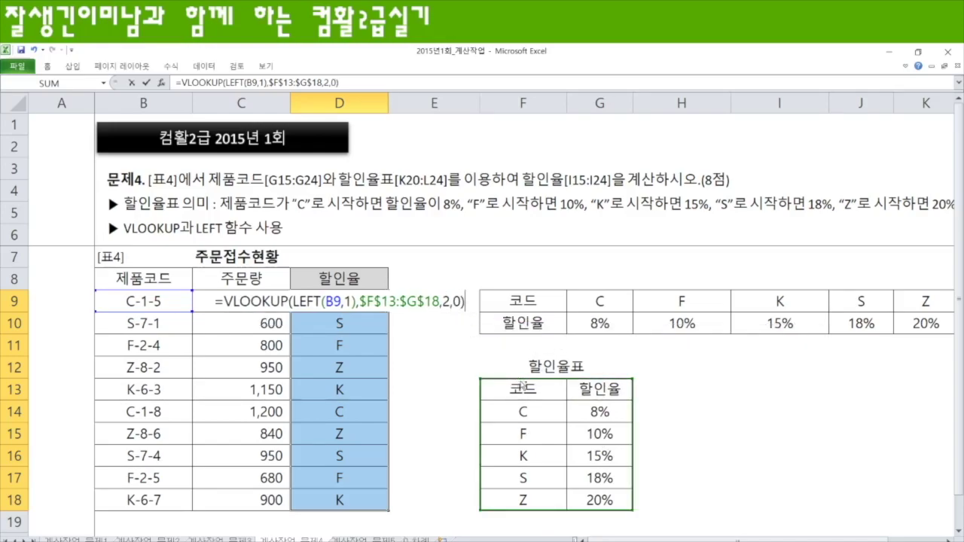
{"action": "key", "text": "ctrl+Return"}
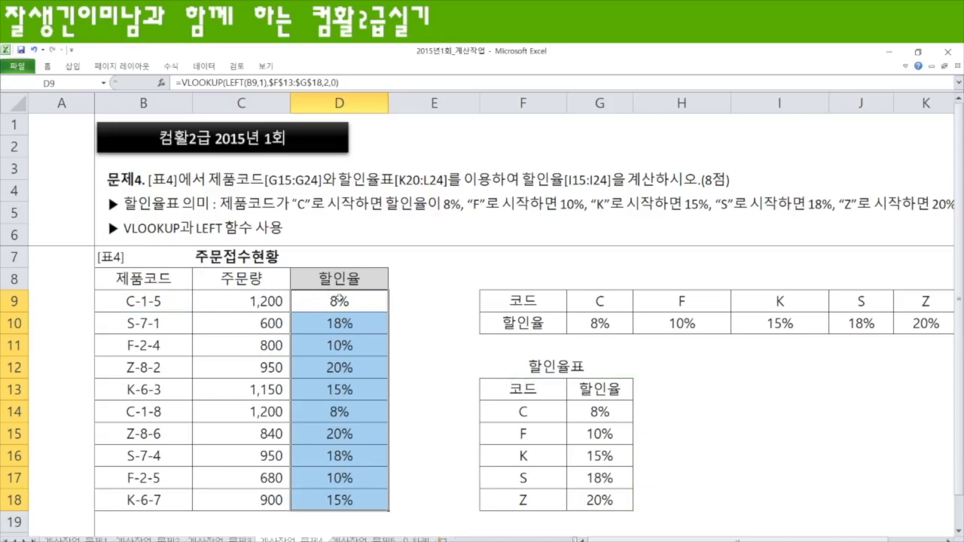
Step: Draw a circle shape around the 문제4 label to mark the problem
{"action": "left_click", "coordinate": [78, 70]}
{"action": "left_click", "coordinate": [127, 113]}
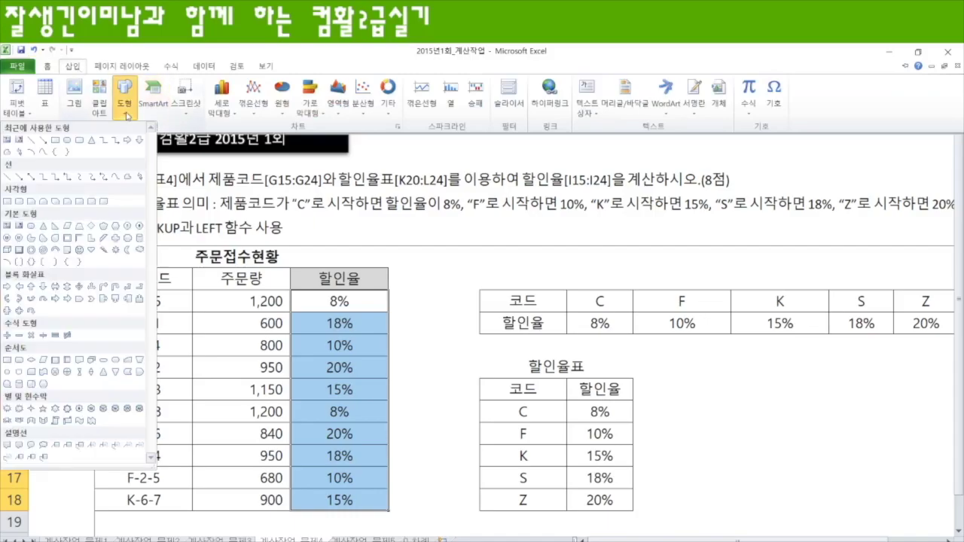
{"action": "left_click", "coordinate": [67, 141]}
{"action": "mouse_move", "coordinate": [68, 155]}
{"action": "left_mouse_down"}
{"action": "mouse_move", "coordinate": [133, 202]}
{"action": "mouse_move", "coordinate": [134, 241]}
{"action": "mouse_move", "coordinate": [157, 237]}
{"action": "mouse_move", "coordinate": [172, 215]}
{"action": "mouse_move", "coordinate": [160, 217]}
{"action": "left_mouse_up"}
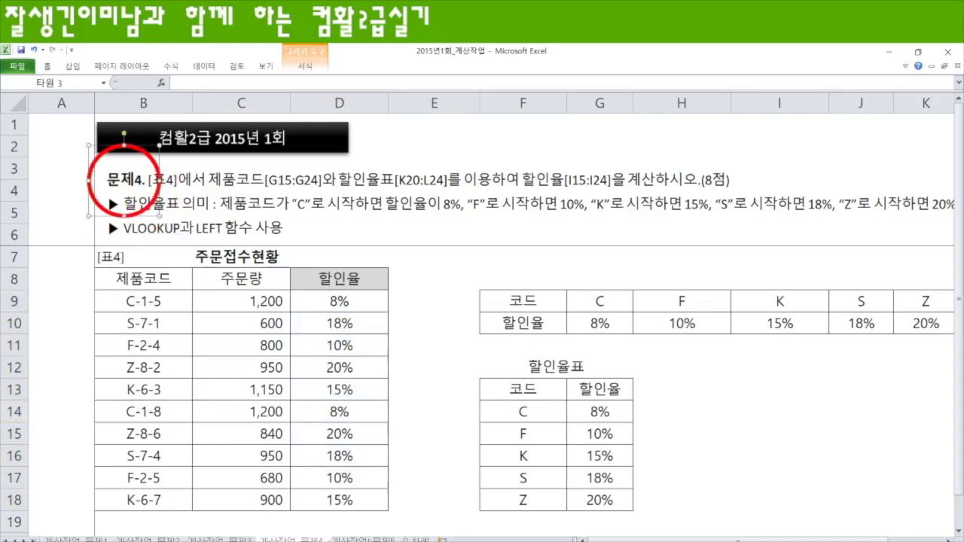
Step: Open the problem 5 sheet and examine its conditions, the sales table B8:E18 and the answer cell E19
{"action": "key", "text": "ctrl+Page_Down"}
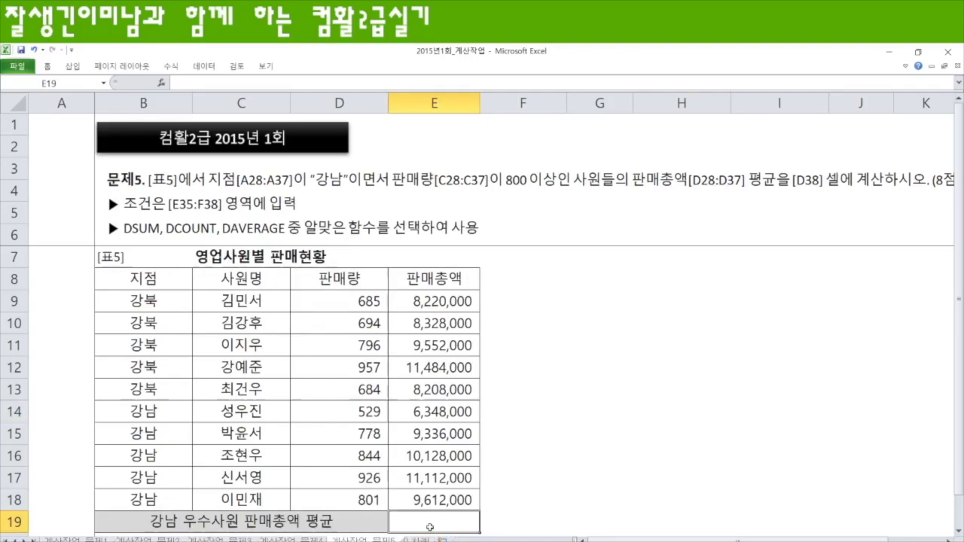
{"action": "scroll", "coordinate": [580, 470], "scroll_direction": "down", "scroll_amount": 1}
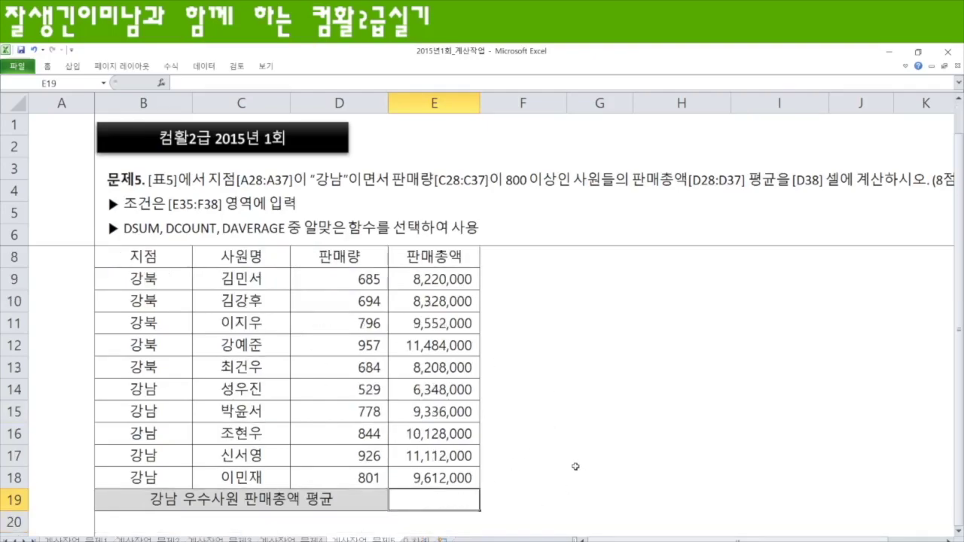
{"action": "scroll", "coordinate": [576, 467], "scroll_direction": "up", "scroll_amount": 1}
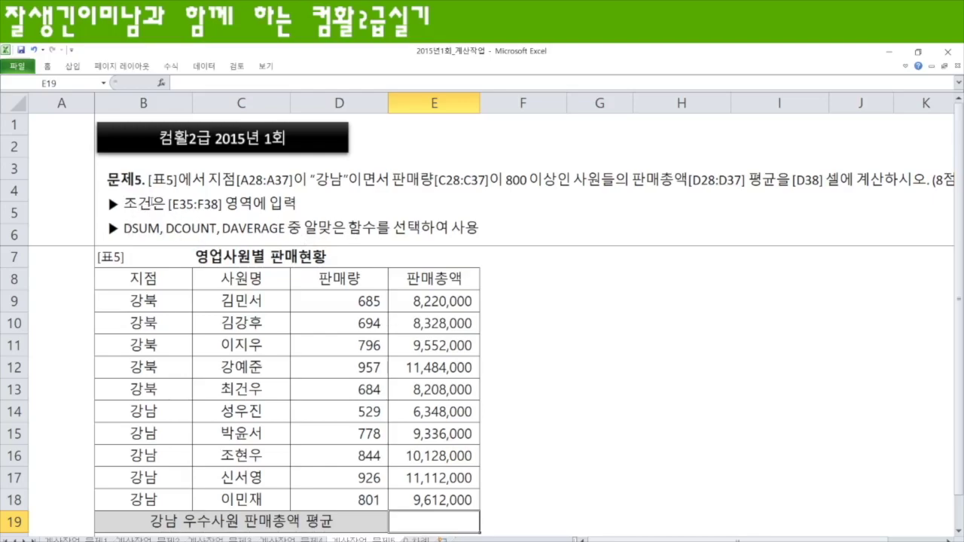
{"action": "left_click_drag", "start_coordinate": [137, 280], "coordinate": [444, 501]}
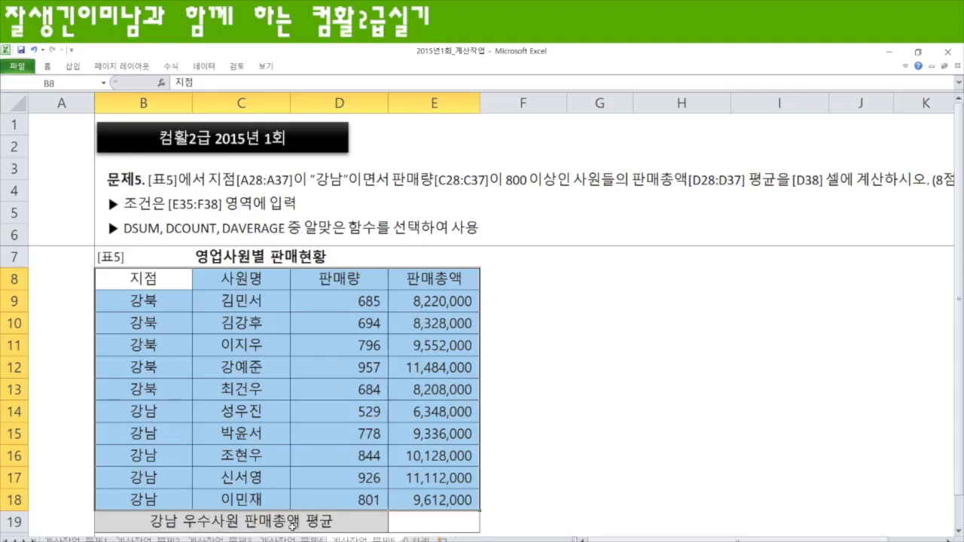
{"action": "left_click_drag", "start_coordinate": [452, 299], "coordinate": [440, 282]}
{"action": "left_click", "coordinate": [427, 522]}
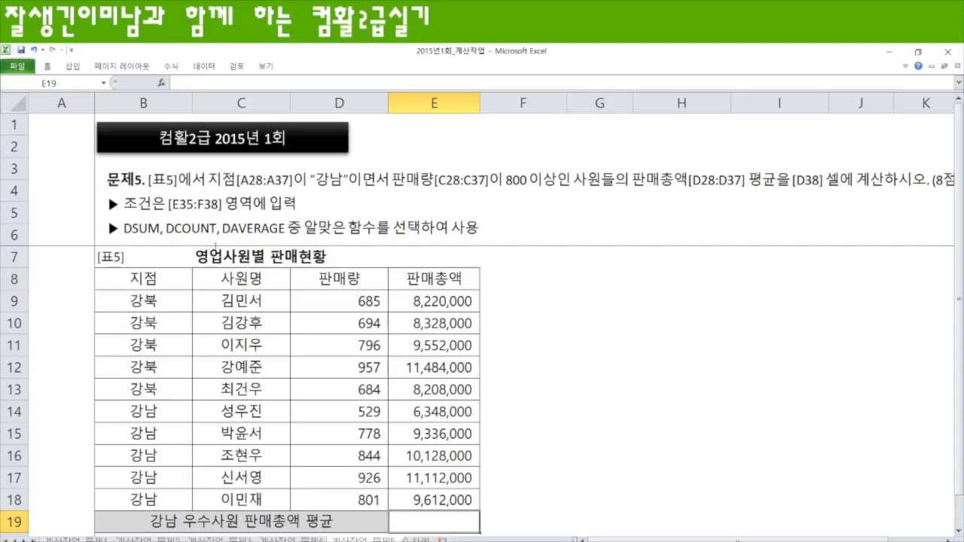
Step: Highlight the 지점 header and first branch cell B8:B9, plus the blank criteria cells G13:G14, with yellow fill
{"action": "left_click_drag", "start_coordinate": [162, 277], "coordinate": [163, 302]}
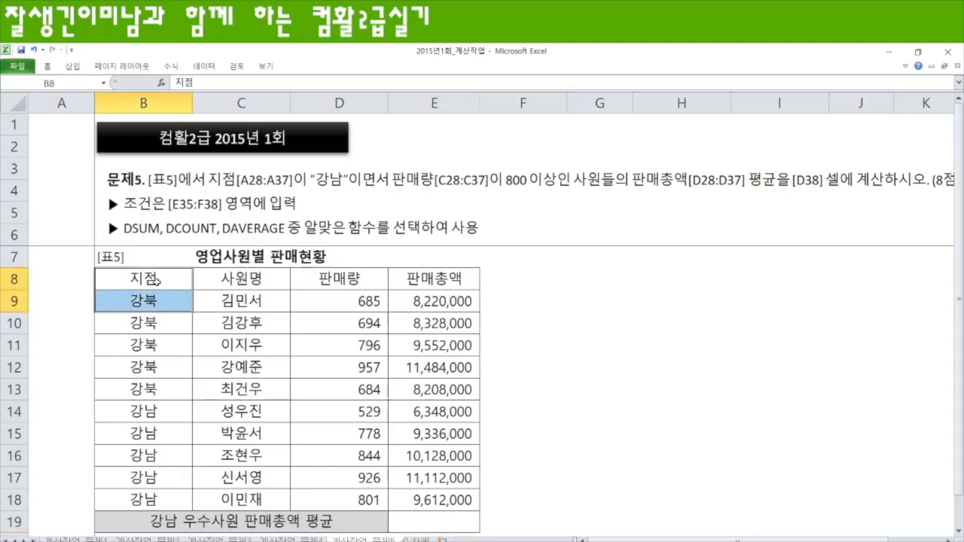
{"action": "right_click", "coordinate": [154, 290]}
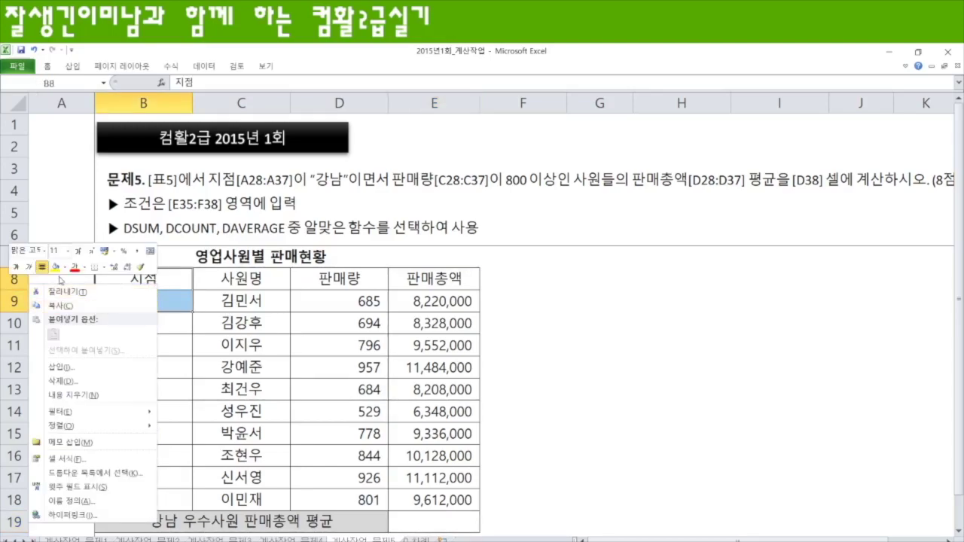
{"action": "left_click", "coordinate": [56, 267]}
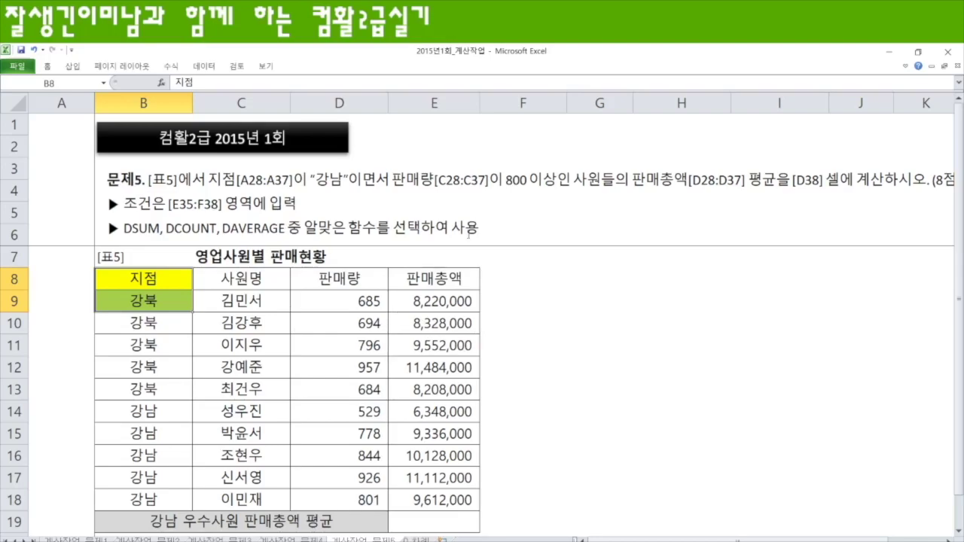
{"action": "left_click_drag", "start_coordinate": [572, 381], "coordinate": [604, 403]}
{"action": "right_click", "coordinate": [598, 389]}
{"action": "left_click", "coordinate": [497, 422]}
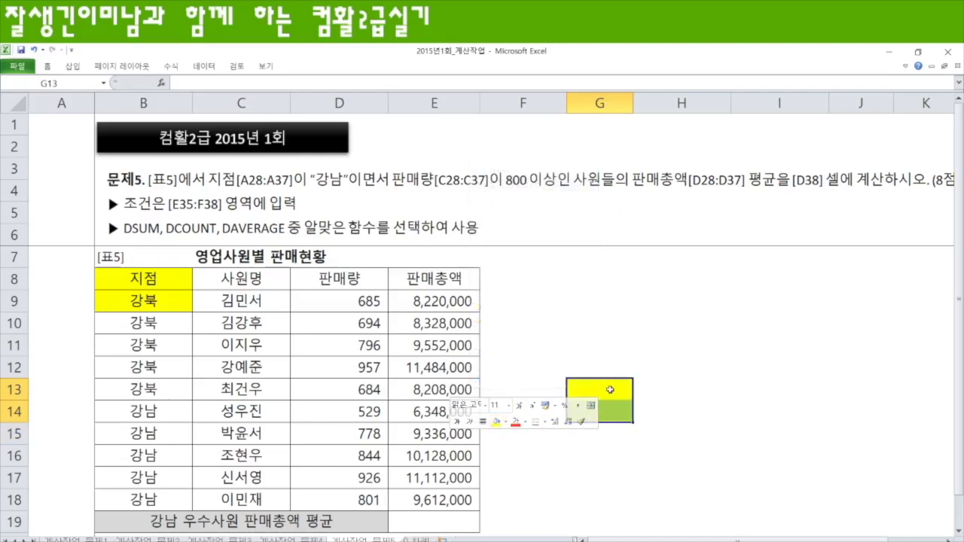
Step: Enter the branch criterion in G13:G14, with the header 지점 and the value 강남 beneath it
{"action": "type", "text": "wl"}
{"action": "key", "text": "BackSpace"}
{"action": "key", "text": "BackSpace"}
{"action": "type", "text": "지점"}
{"action": "key", "text": "Return"}
{"action": "type", "text": "강남"}
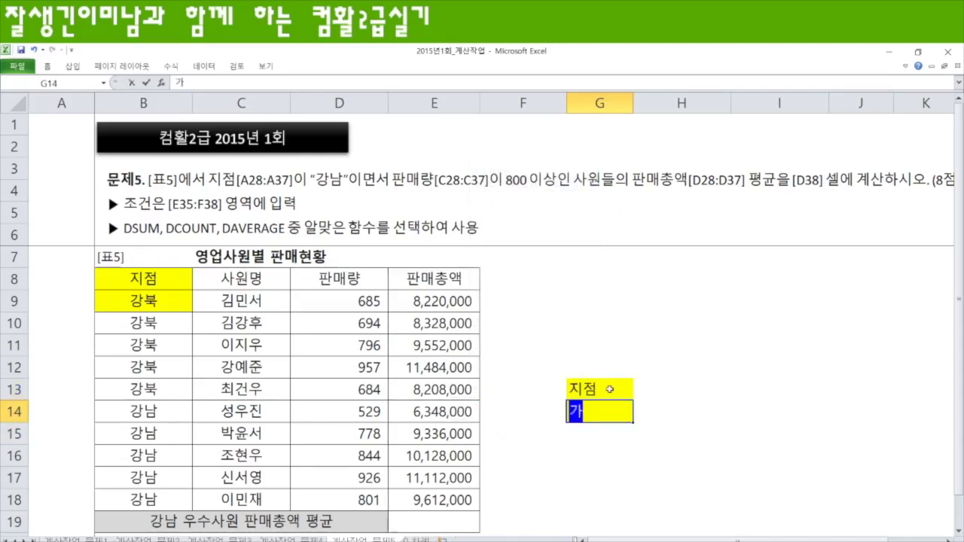
{"action": "key", "text": "Return"}
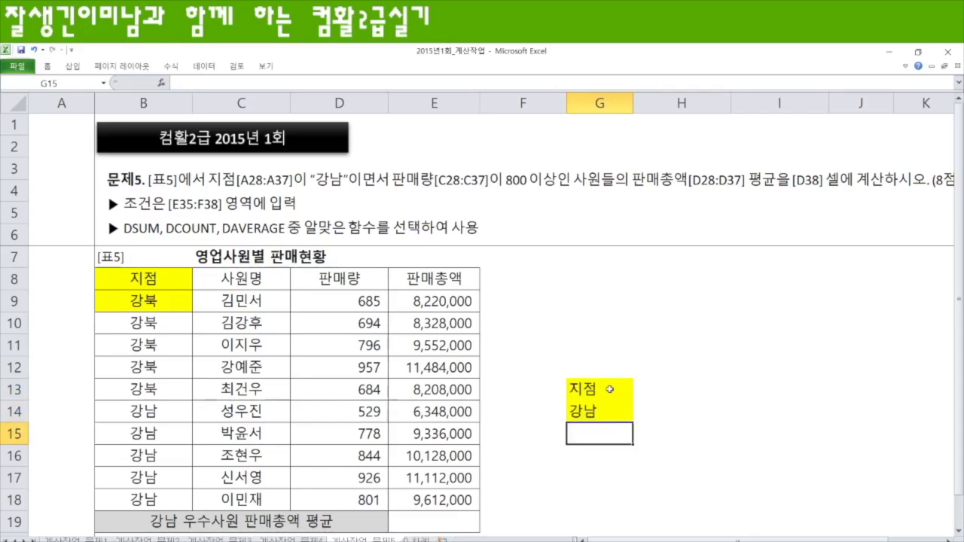
Step: Enter a two-condition criteria example in G10:H11, with 성별 above 남 and 거주지 above 서울
{"action": "key", "text": "Up"}
{"action": "key", "text": "Up"}
{"action": "key", "text": "Up"}
{"action": "key", "text": "Up"}
{"action": "key", "text": "Up"}
{"action": "type", "text": "성별"}
{"action": "key", "text": "Return"}
{"action": "type", "text": "남"}
{"action": "key", "text": "Tab"}
{"action": "key", "text": "Up"}
{"action": "type", "text": "거주지"}
{"action": "key", "text": "Return"}
{"action": "type", "text": "서울"}
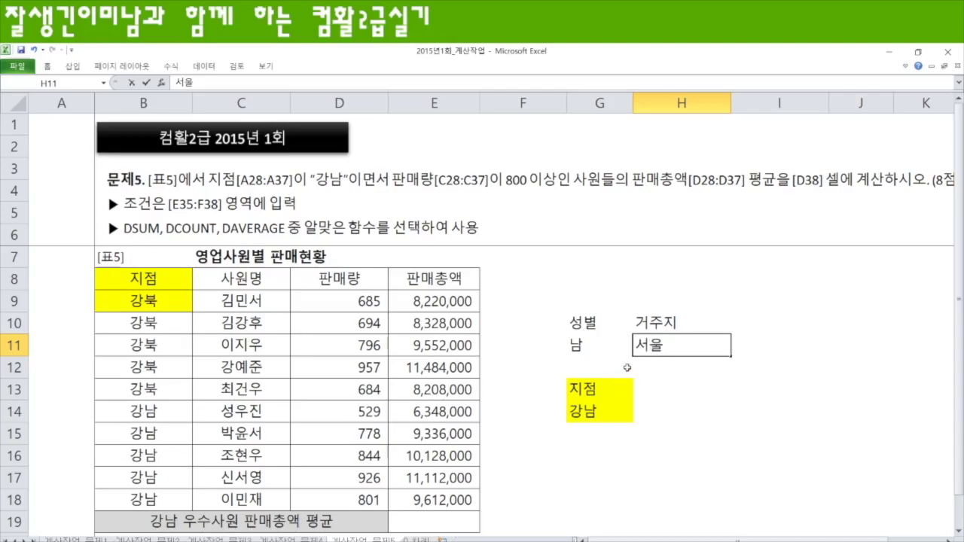
{"action": "left_click_drag", "start_coordinate": [590, 326], "coordinate": [653, 345]}
{"action": "left_click", "coordinate": [673, 409]}
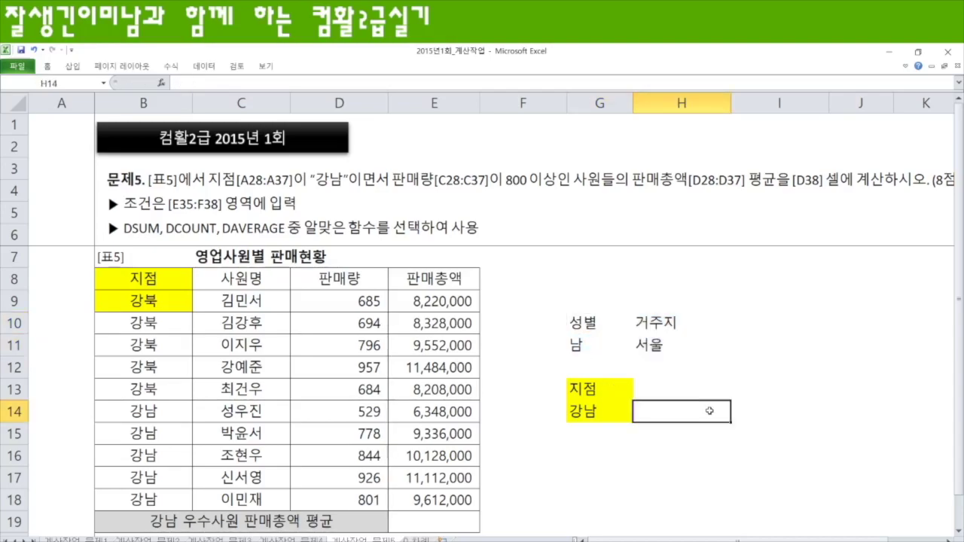
Step: Start a DAVERAGE formula in E19 with the sales table B8:E18 as the database
{"action": "left_click_drag", "start_coordinate": [580, 388], "coordinate": [585, 408]}
{"action": "left_click", "coordinate": [425, 518]}
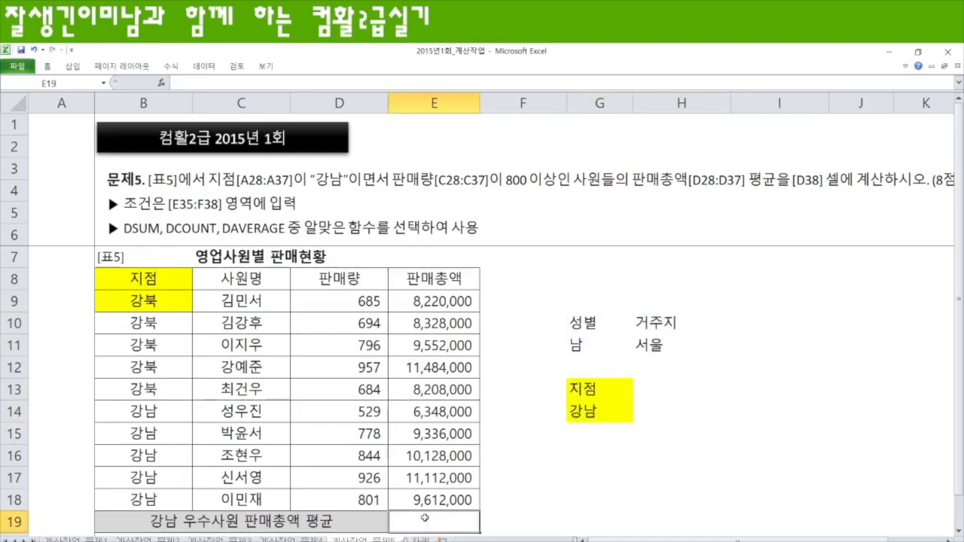
{"action": "type", "text": "=daver"}
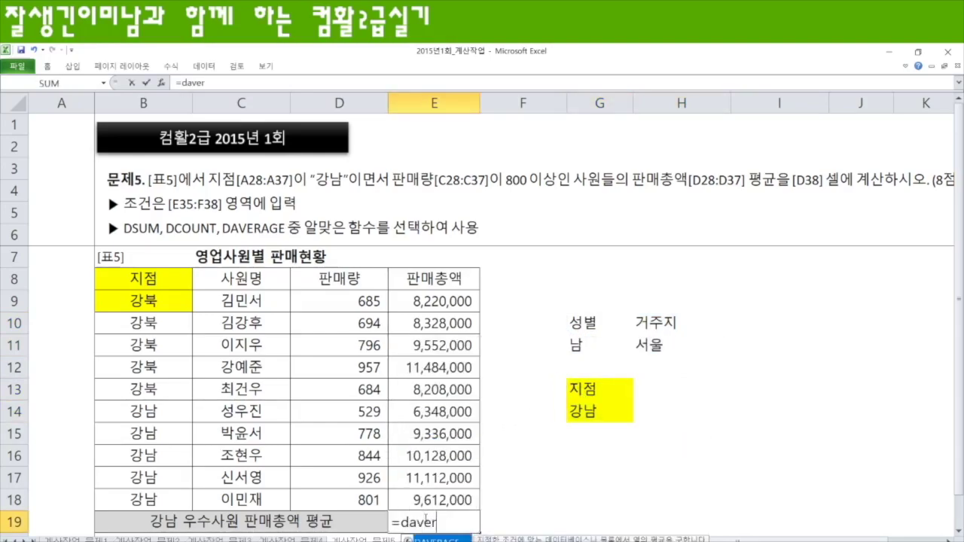
{"action": "key", "text": "Tab"}
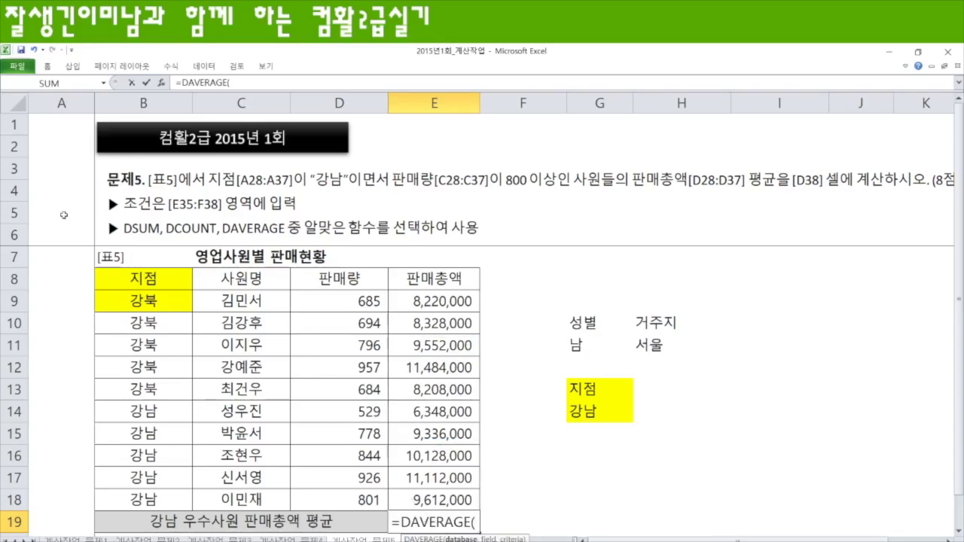
{"action": "left_click_drag", "start_coordinate": [125, 275], "coordinate": [446, 499]}
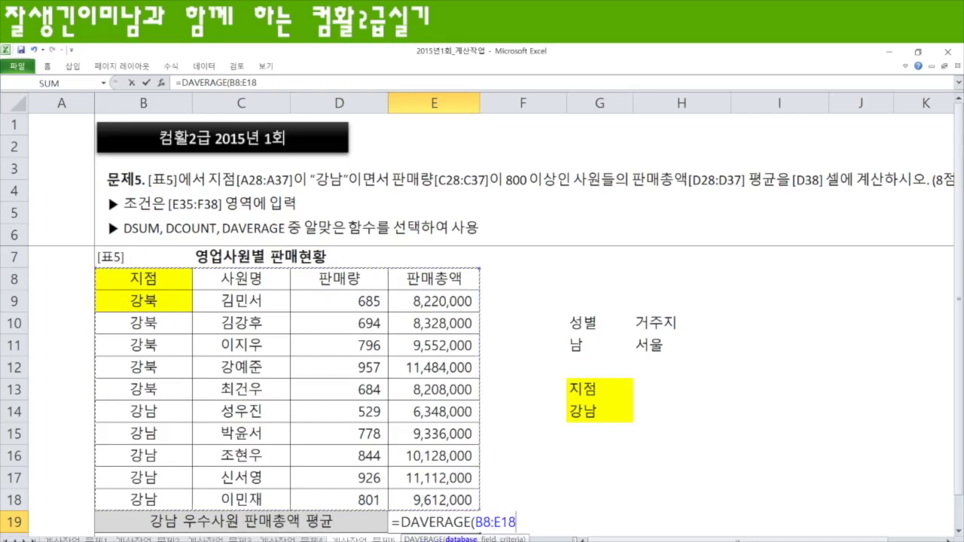
{"action": "type", "text": ","}
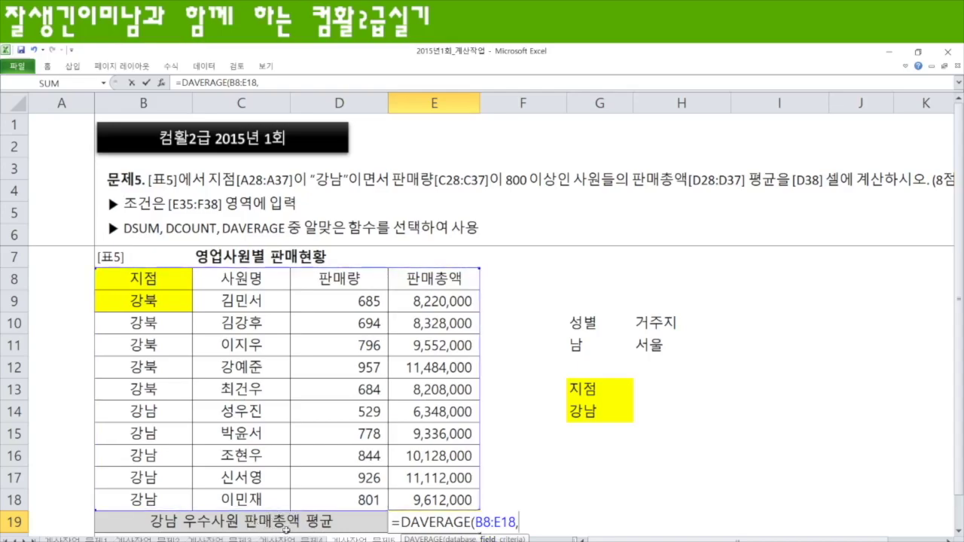
Step: Complete the DAVERAGE in E19 with field E8 and criteria range G13:G14
{"action": "left_click", "coordinate": [443, 279]}
{"action": "type", "text": ","}
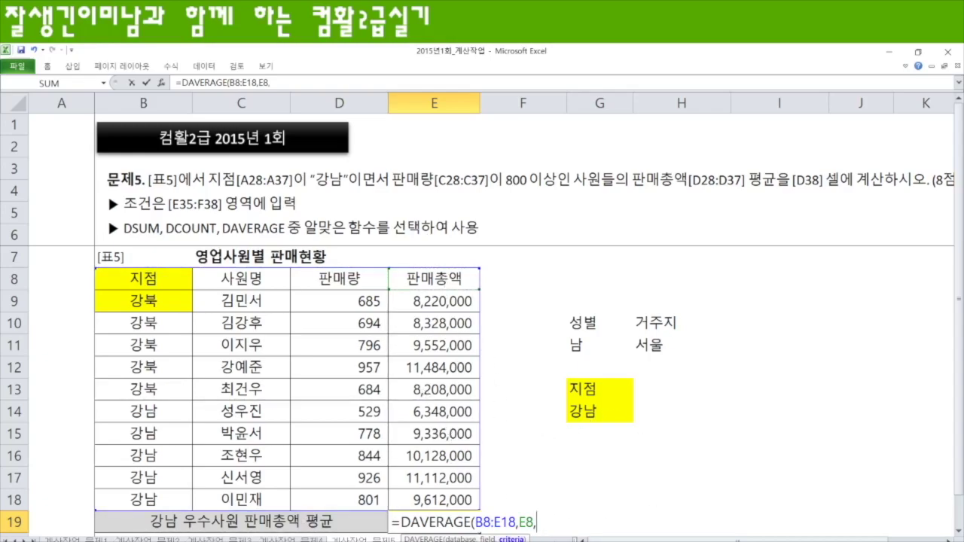
{"action": "left_click", "coordinate": [592, 389]}
{"action": "left_click_drag", "start_coordinate": [592, 389], "coordinate": [591, 411]}
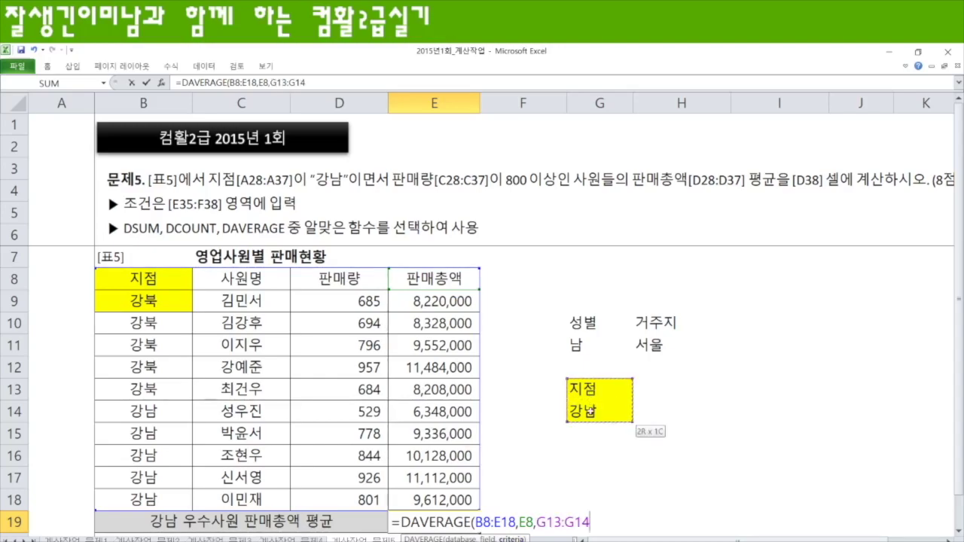
{"action": "type", "text": ")"}
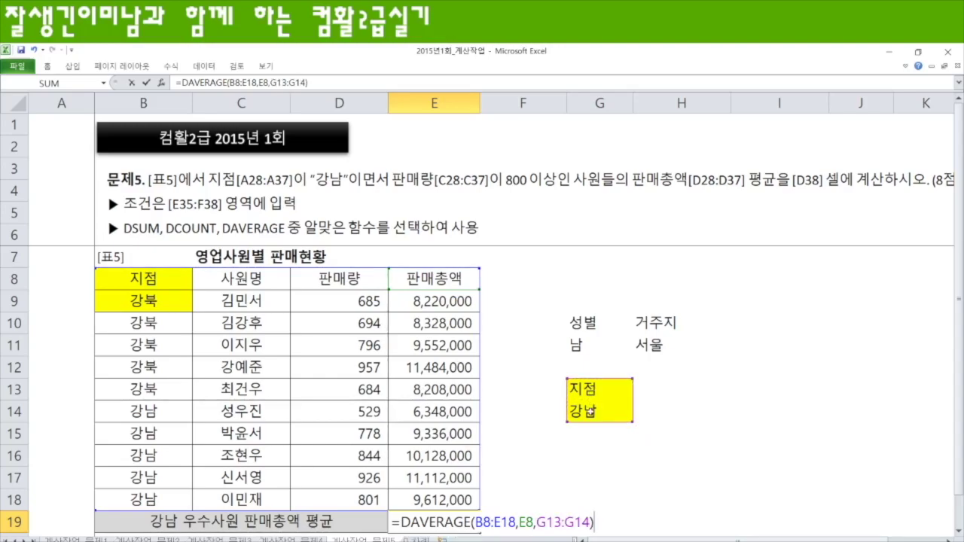
{"action": "key", "text": "Return"}
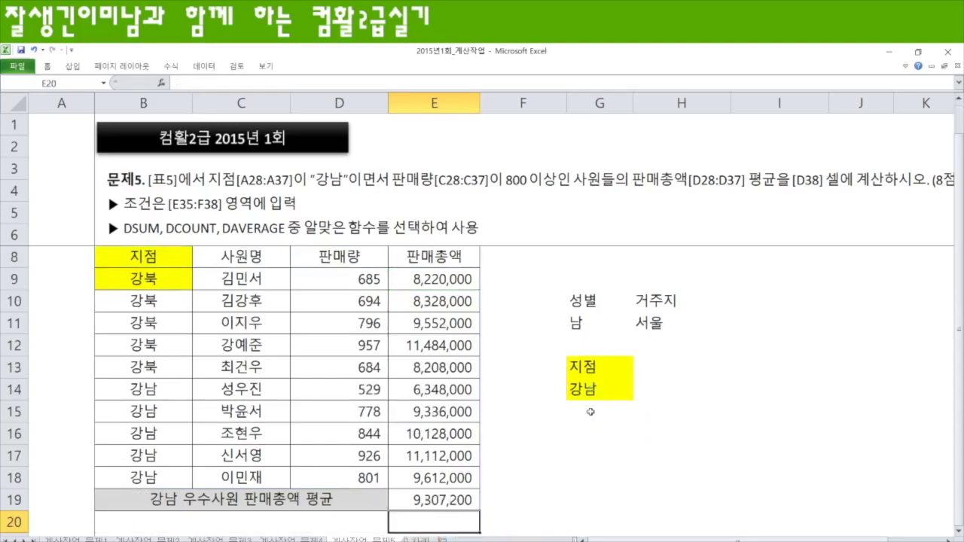
{"action": "left_click", "coordinate": [437, 498]}
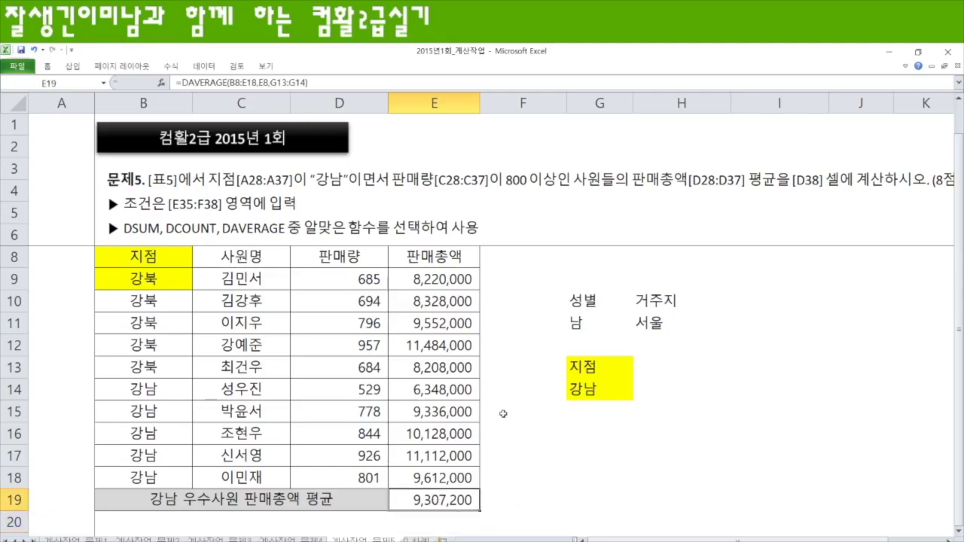
Step: Draw a shape over the 문제5 label to mark the problem
{"action": "left_click", "coordinate": [72, 65]}
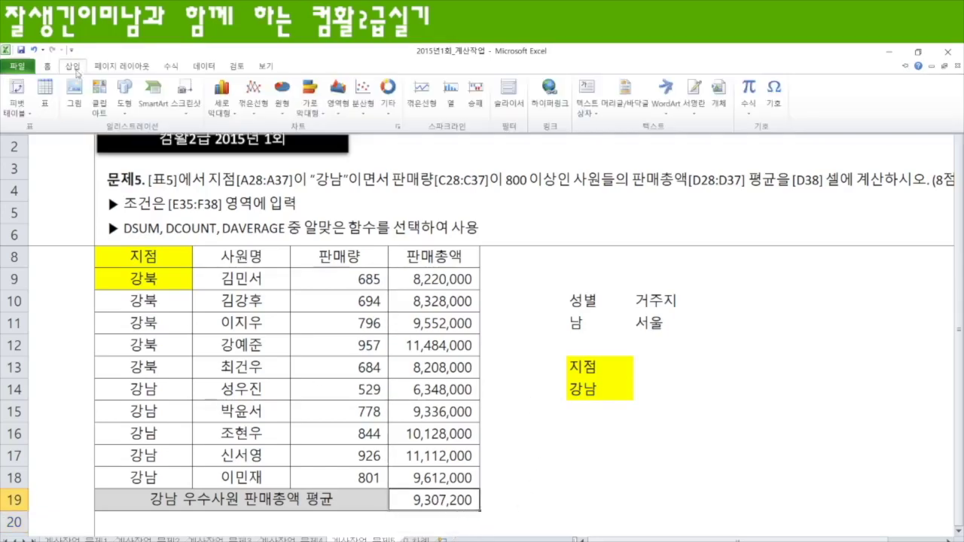
{"action": "left_click", "coordinate": [125, 112]}
{"action": "left_click", "coordinate": [67, 140]}
{"action": "left_click_drag", "start_coordinate": [93, 156], "coordinate": [159, 223]}
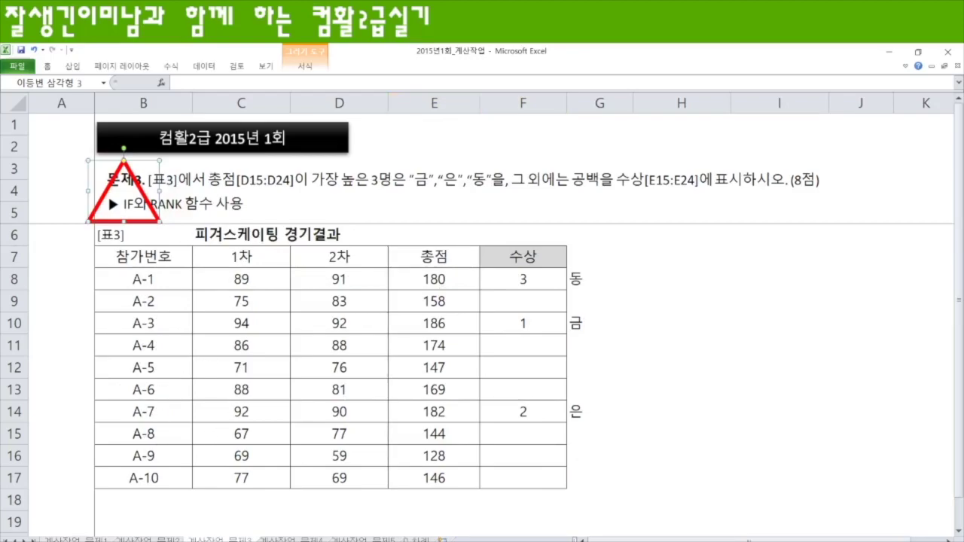
Step: Review the marked problem labels and the finished answers across the problem sheets, ending on the problem 1 sheet
{"action": "left_click", "coordinate": [155, 538]}
{"action": "left_click", "coordinate": [151, 540]}
{"action": "left_click", "coordinate": [305, 540]}
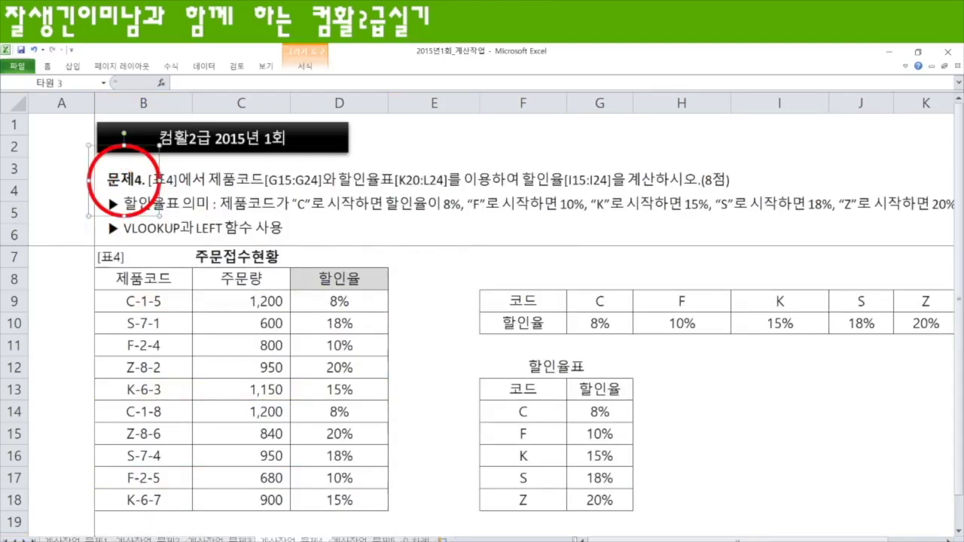
{"action": "left_click", "coordinate": [377, 540]}
{"action": "left_click", "coordinate": [299, 540]}
{"action": "left_click", "coordinate": [150, 540]}
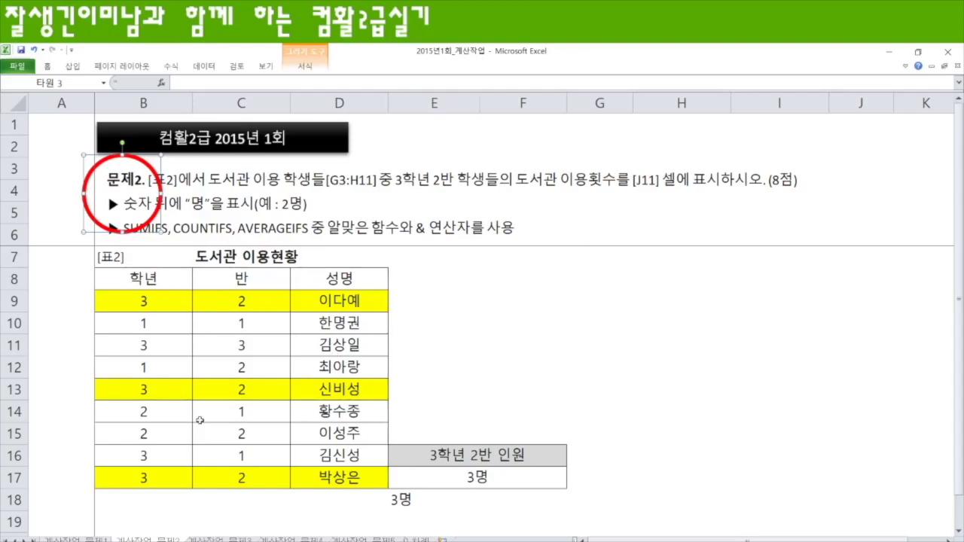
{"action": "key", "text": "ctrl+Page_Up"}
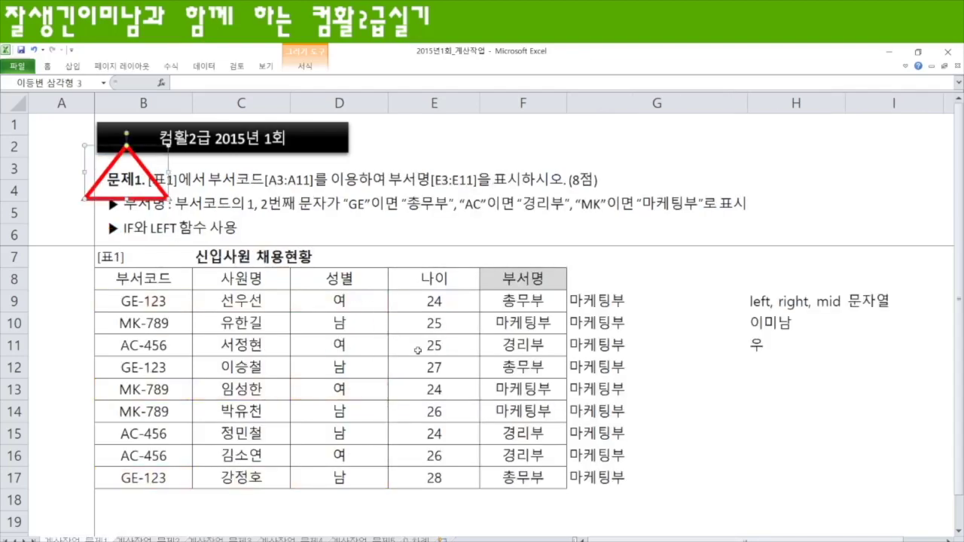